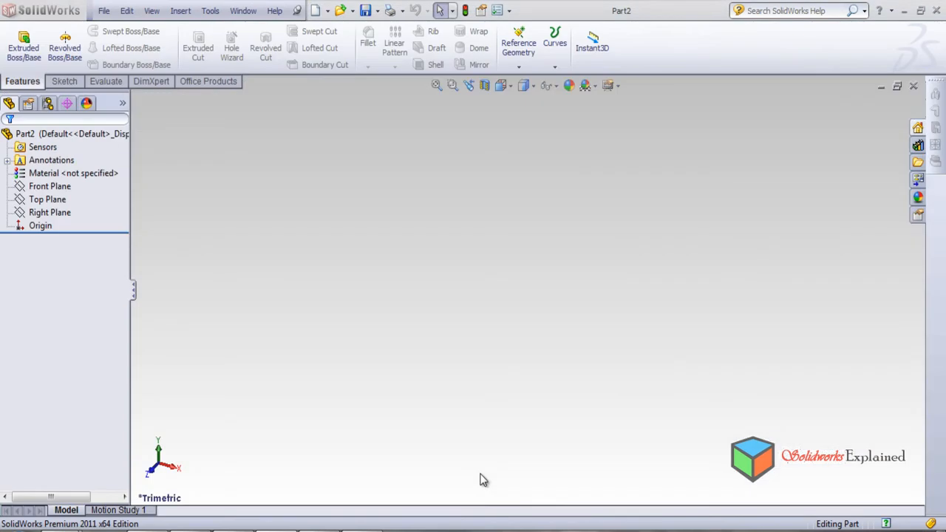
# Sketch a corner rectangle on the Front Plane, enclosing the origin.
pyautogui.click(46, 188)
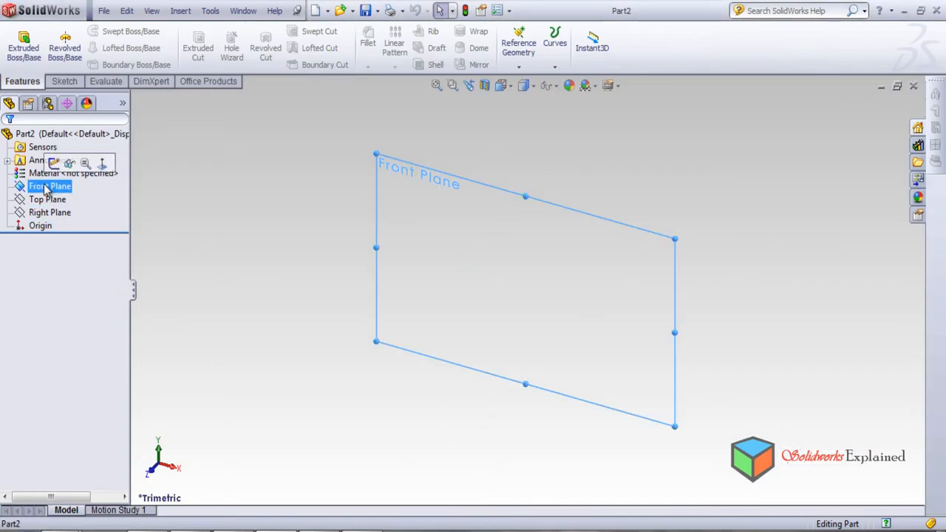
pyautogui.click(65, 83)
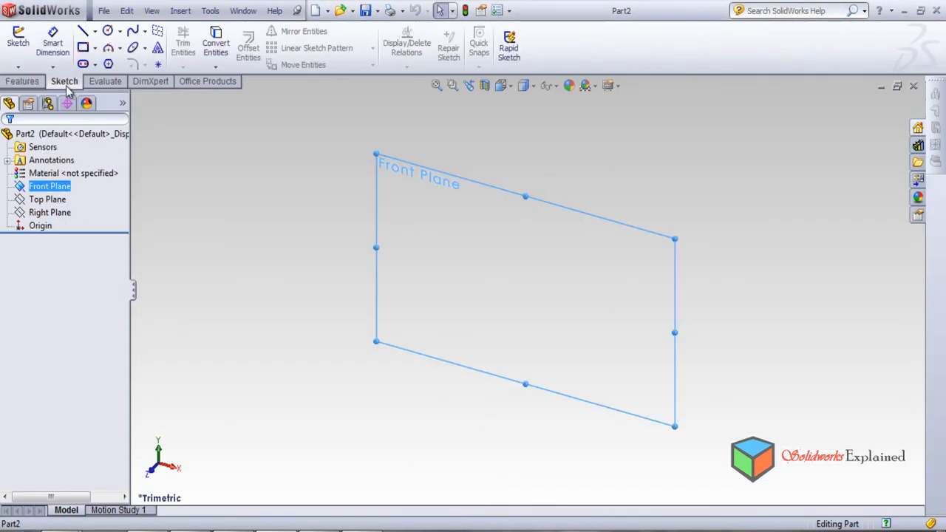
pyautogui.click(94, 48)
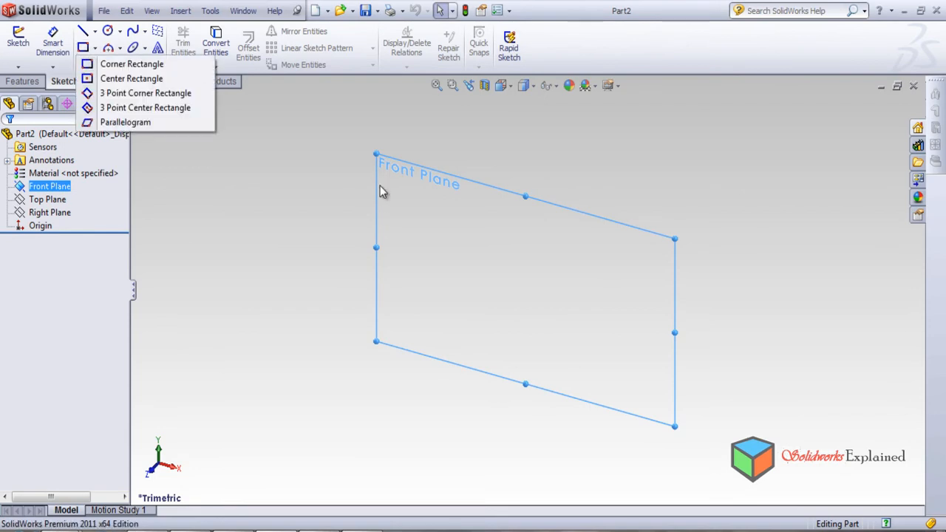
pyautogui.click(126, 65)
pyautogui.click(437, 238)
pyautogui.click(590, 328)
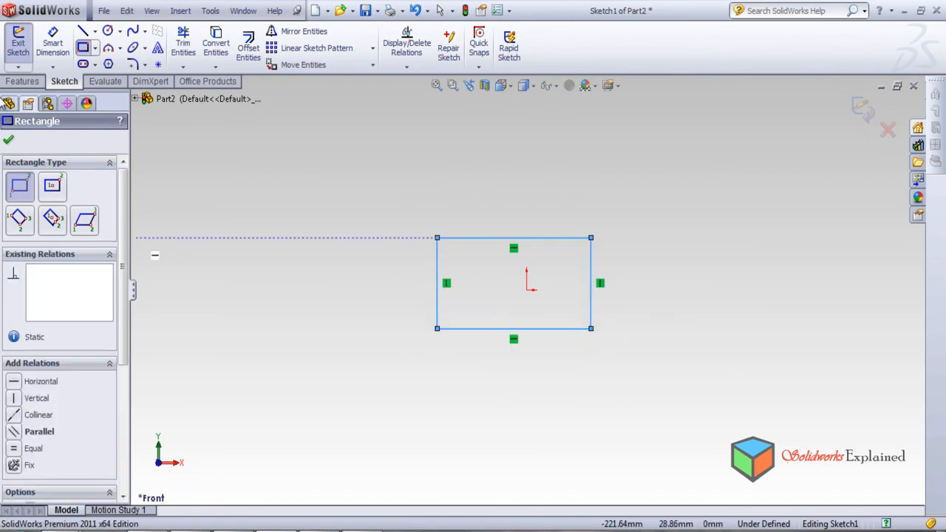
# Extrude the rectangle 60 mm from the sketch plane as a blind boss.
pyautogui.click(18, 83)
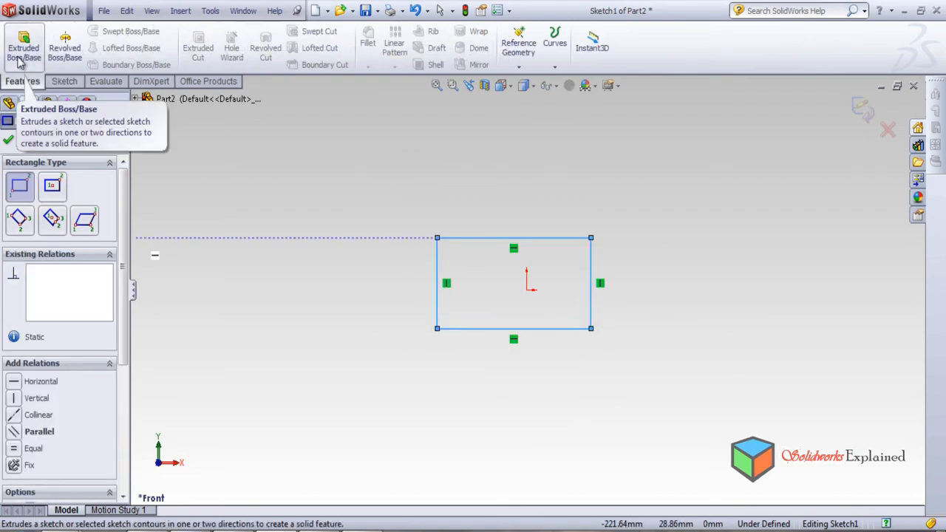
pyautogui.click(19, 54)
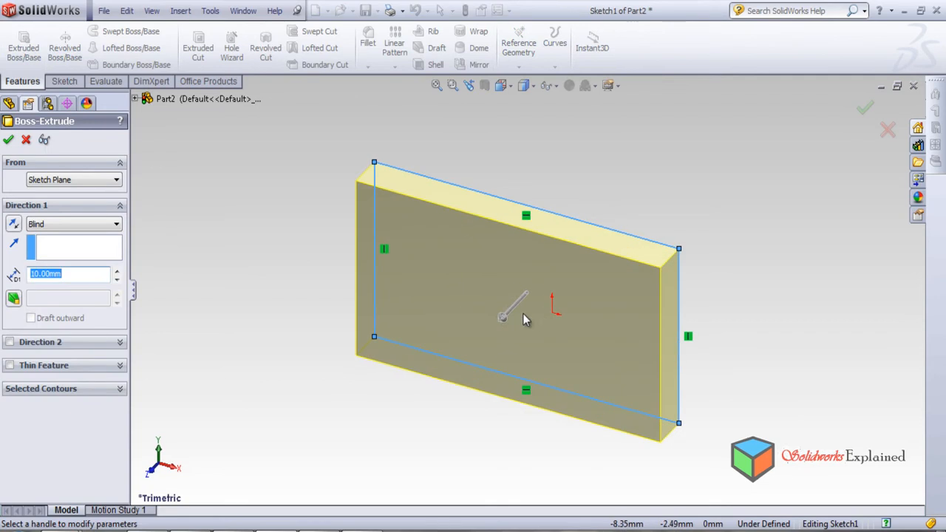
pyautogui.moveTo(502, 320); pyautogui.dragTo(411, 410)
pyautogui.scroll(-3, 455, 311)
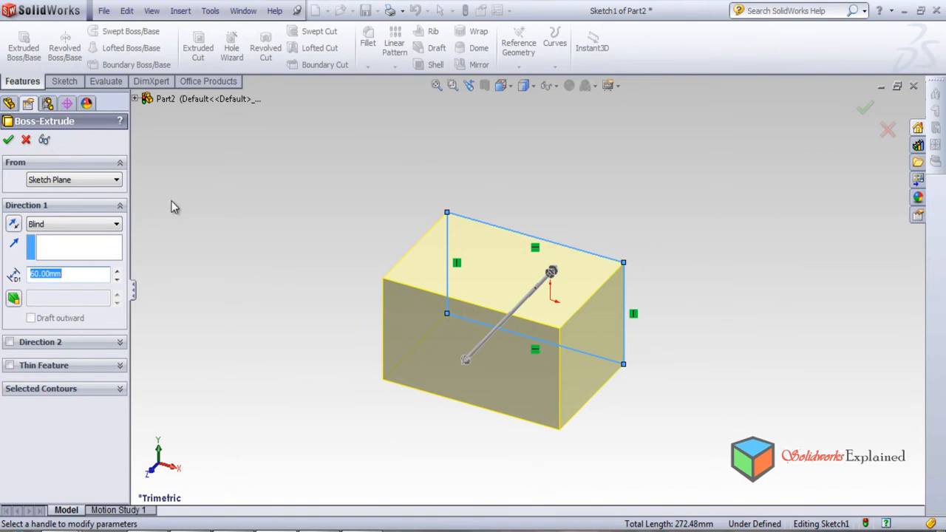
pyautogui.click(9, 139)
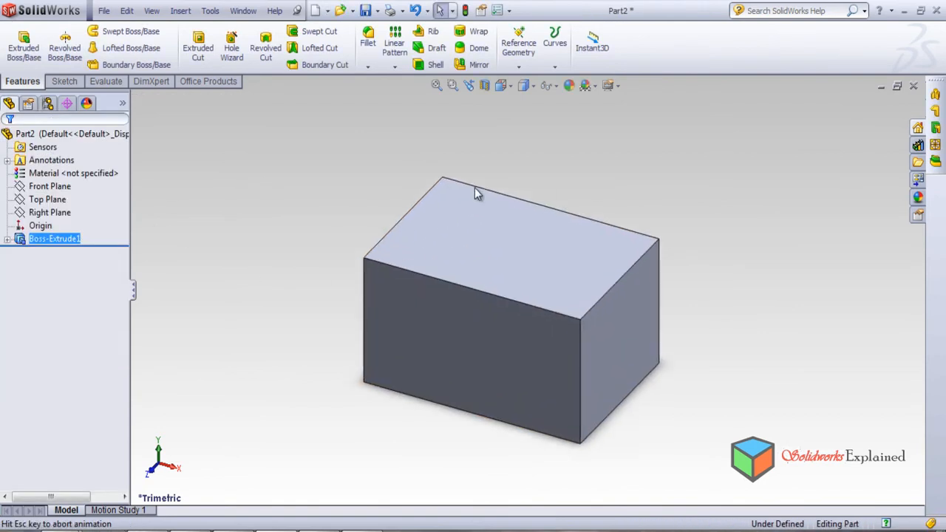
# Sketch a small corner rectangle on the block's front face, near the middle of its lower half.
pyautogui.click(448, 338)
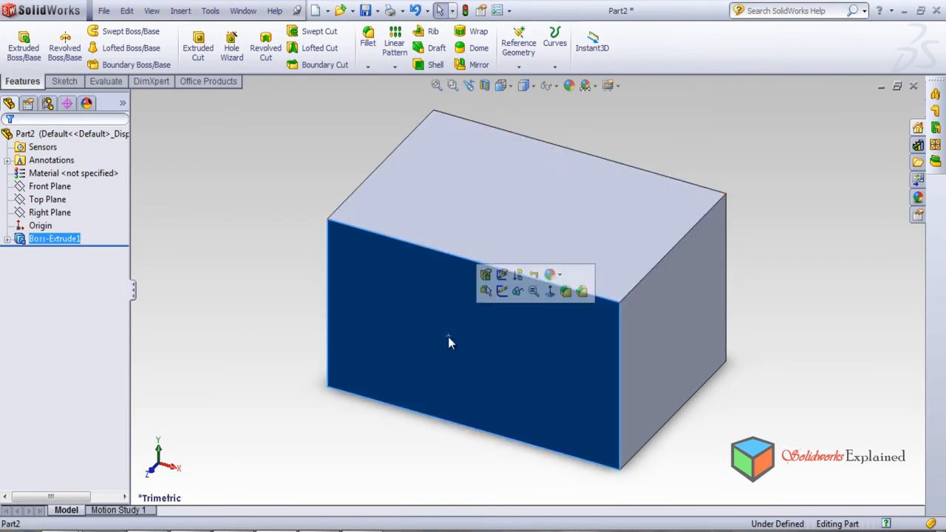
pyautogui.click(64, 81)
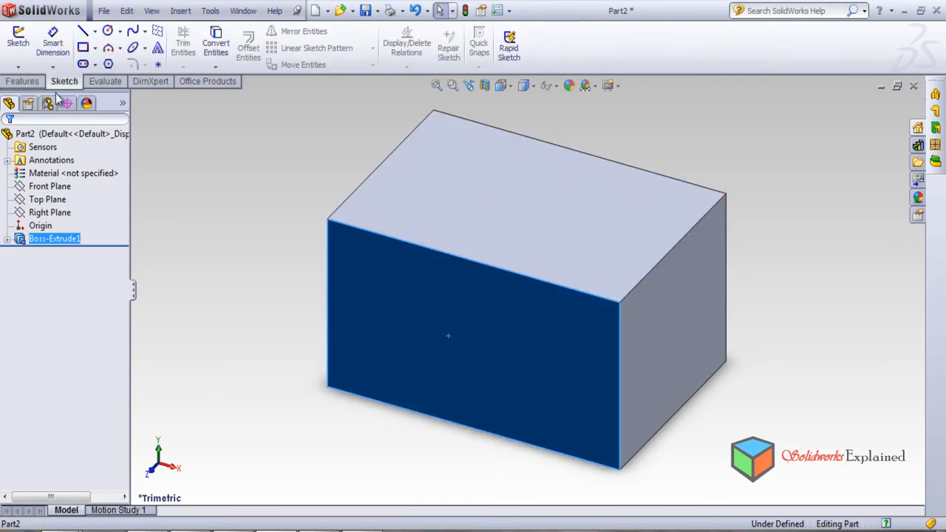
pyautogui.click(83, 47)
pyautogui.moveTo(440, 331); pyautogui.dragTo(523, 394)
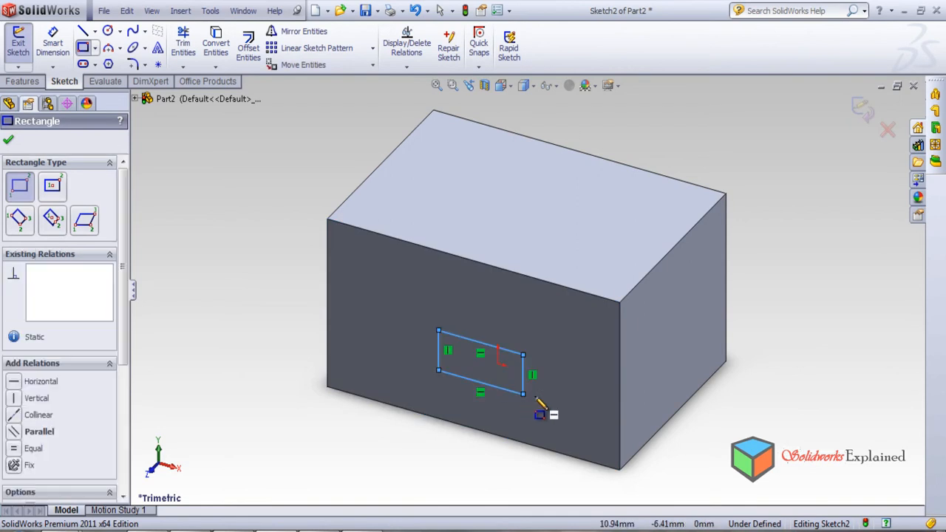
# Extrude the small rectangle 60 mm outward as a blind boss merged with the block.
pyautogui.click(12, 84)
pyautogui.click(15, 56)
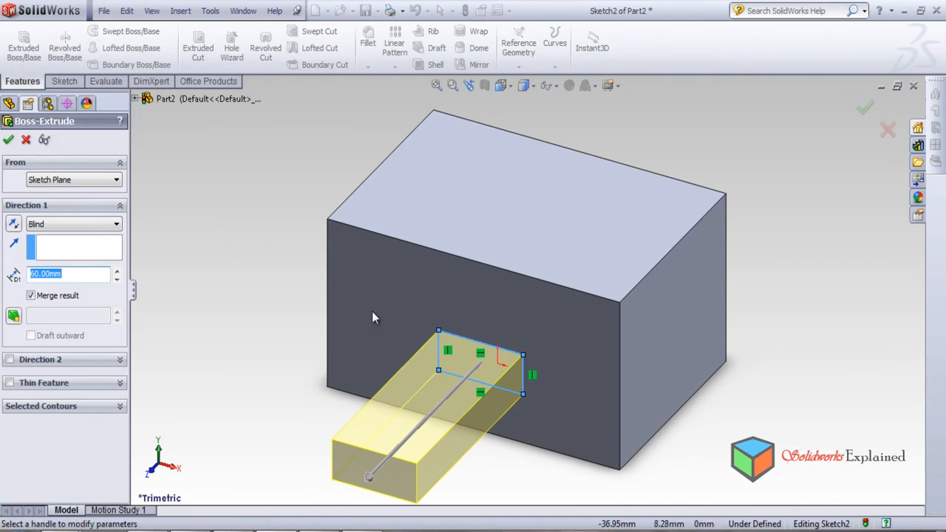
pyautogui.click(865, 110)
# Sketch a circle with a radius of about 28 mm on the block's rear face, opposite the protruding bar.
pyautogui.scroll(4, 577, 249)
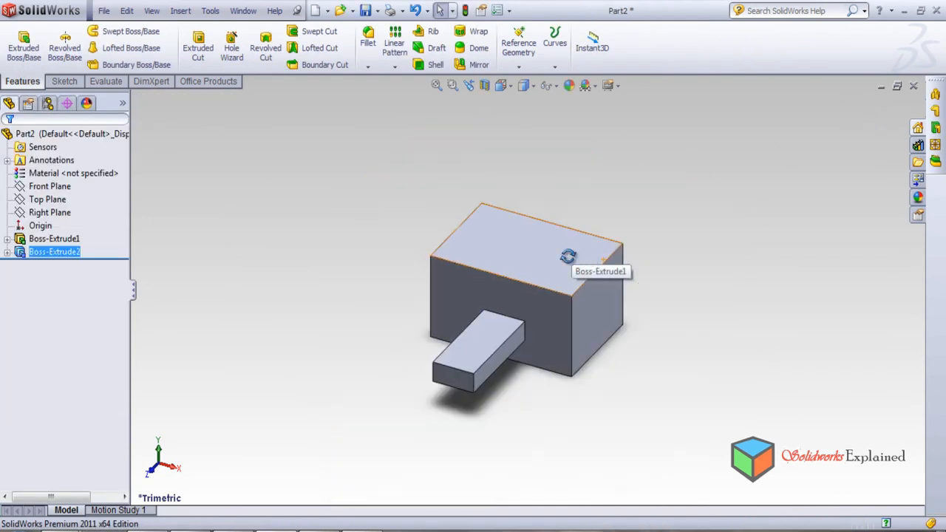
pyautogui.moveTo(577, 250); pyautogui.dragTo(426, 390, button='middle')
pyautogui.click(504, 241)
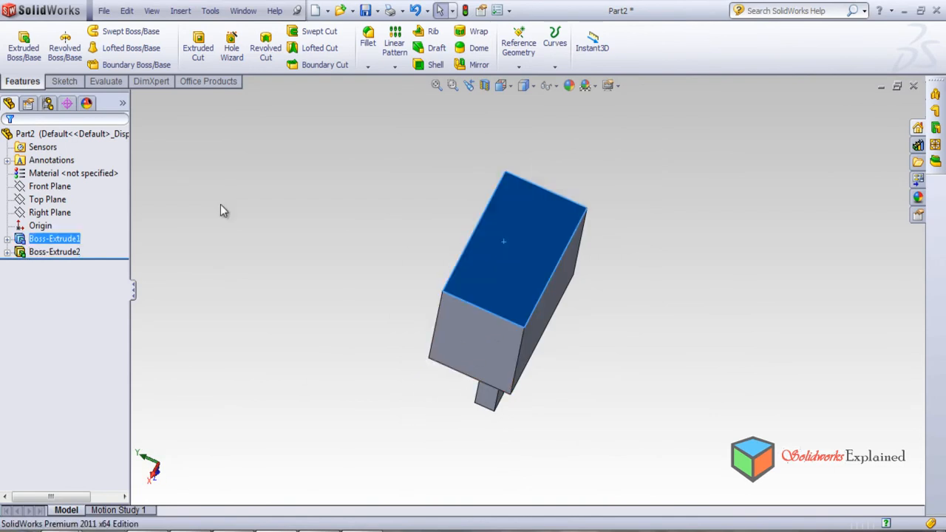
pyautogui.click(66, 83)
pyautogui.click(109, 31)
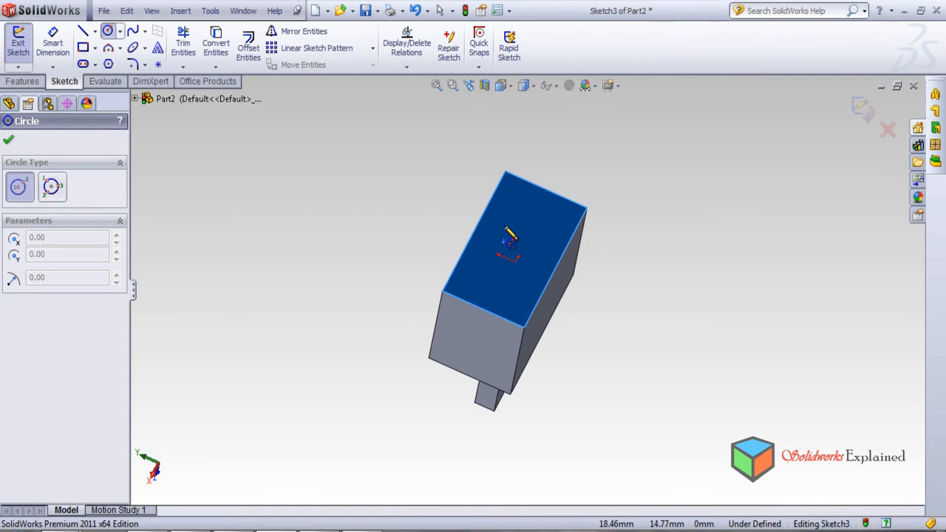
pyautogui.moveTo(529, 315)
pyautogui.mouseDown(button='middle')
pyautogui.moveTo(640, 397)
pyautogui.moveTo(646, 338)
pyautogui.mouseUp(button='middle')
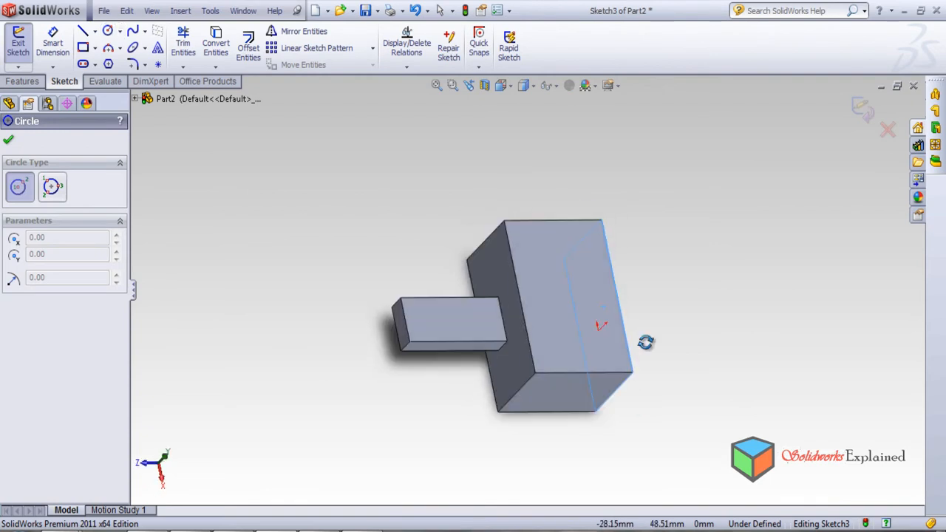
pyautogui.click(568, 289)
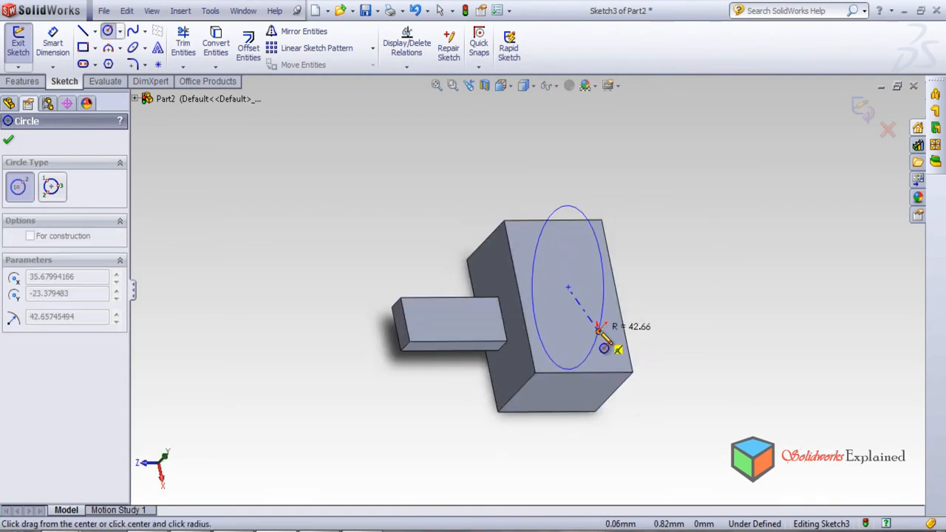
pyautogui.click(591, 325)
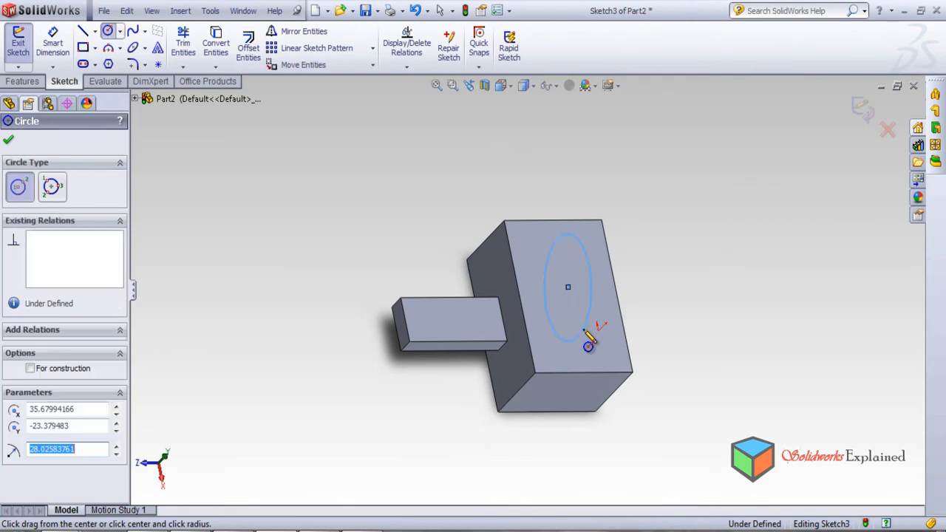
# Exit the circle sketch on the block's rear face and delete it from the part.
pyautogui.moveTo(693, 334); pyautogui.dragTo(572, 293, button='middle')
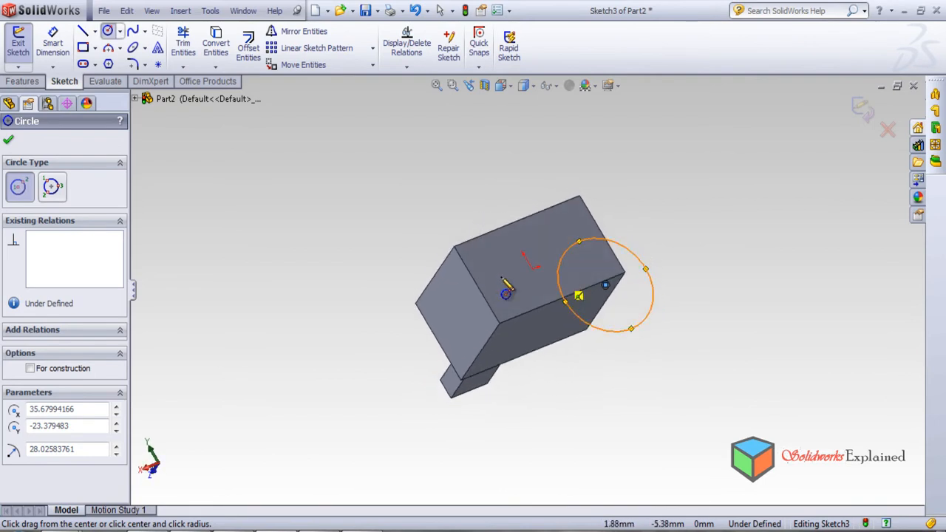
pyautogui.click(863, 111)
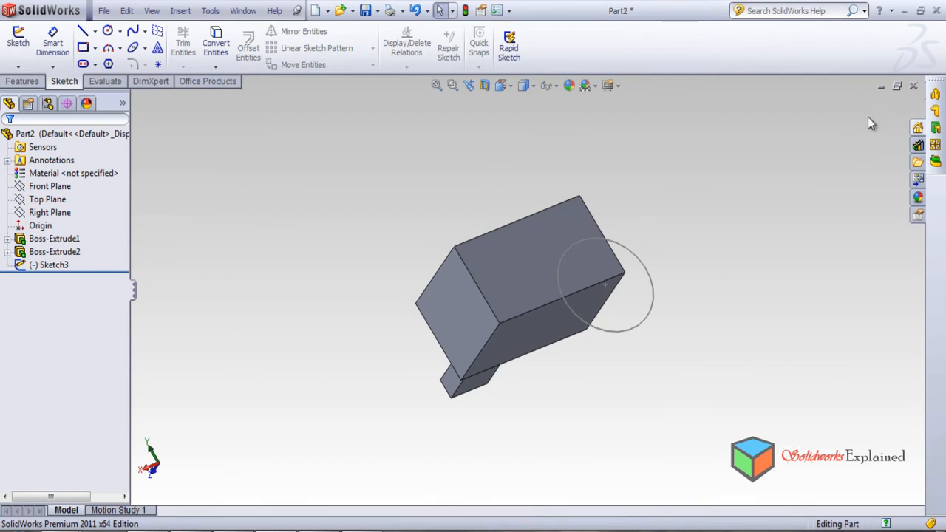
pyautogui.rightClick(47, 266)
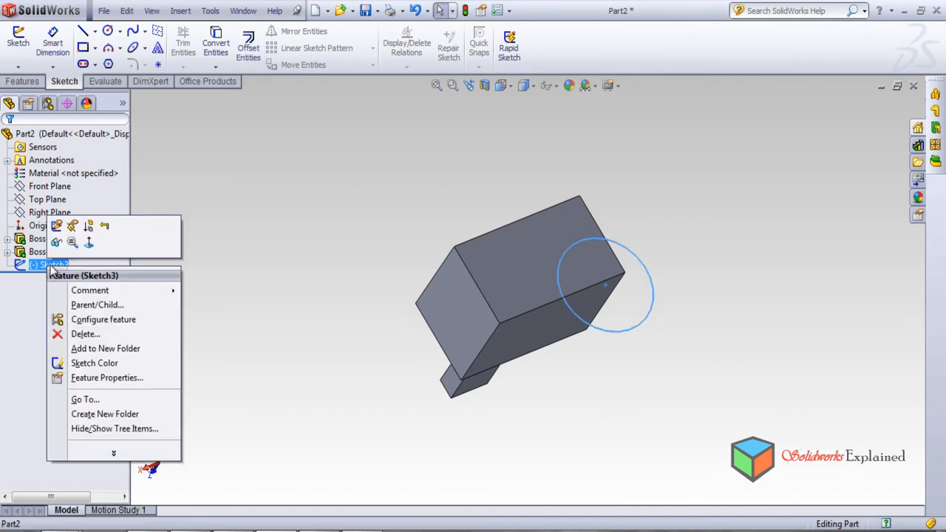
pyautogui.click(91, 332)
pyautogui.click(556, 189)
# Sketch a circle with a radius of about 19.6 mm on the block's top face.
pyautogui.moveTo(429, 217)
pyautogui.mouseDown(button='middle')
pyautogui.moveTo(563, 407)
pyautogui.moveTo(503, 477)
pyautogui.moveTo(562, 466)
pyautogui.moveTo(554, 394)
pyautogui.mouseUp(button='middle')
pyautogui.click(559, 259)
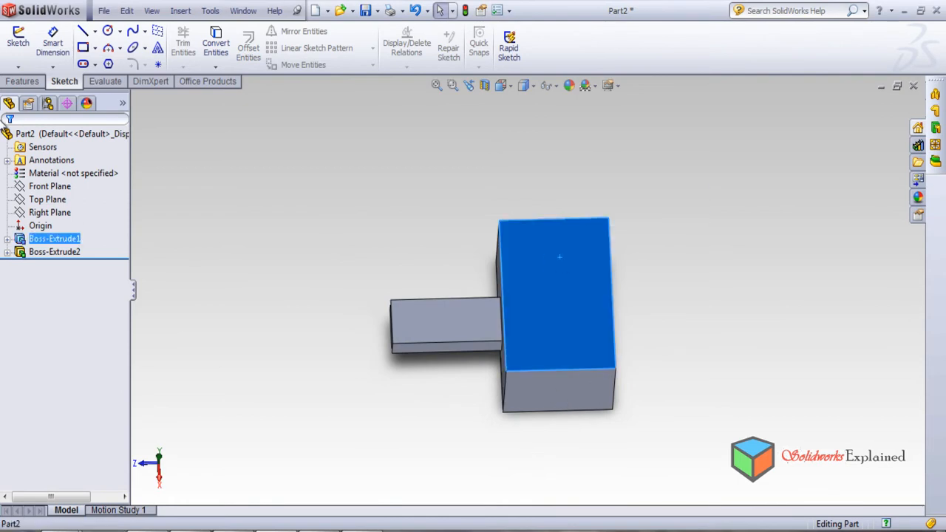
pyautogui.click(107, 32)
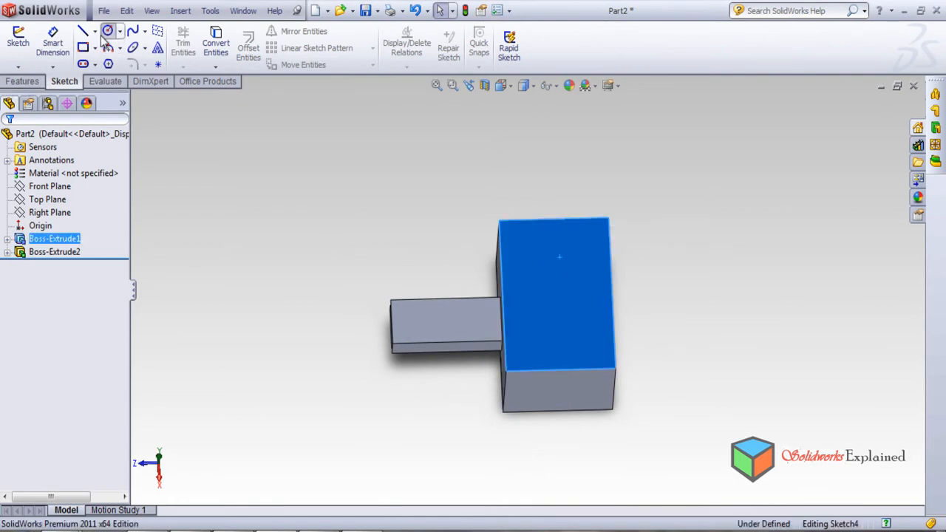
pyautogui.click(547, 287)
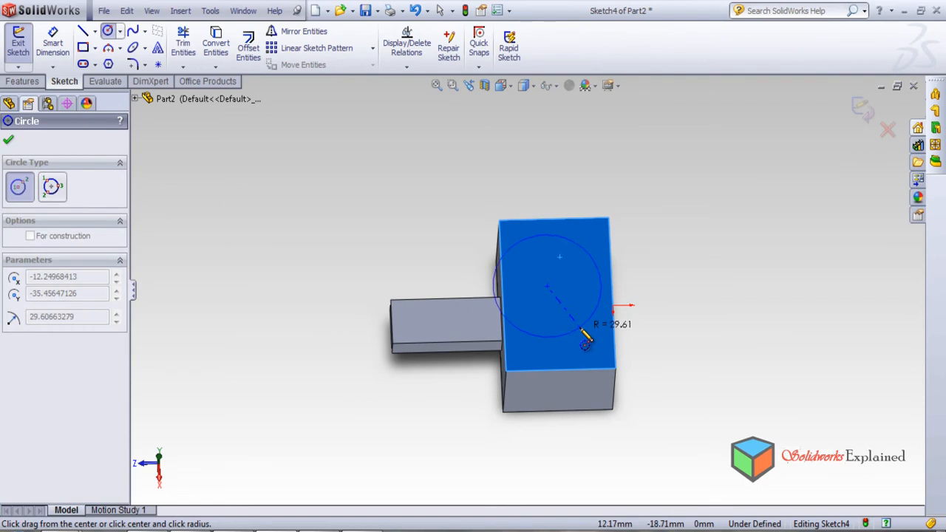
pyautogui.click(572, 317)
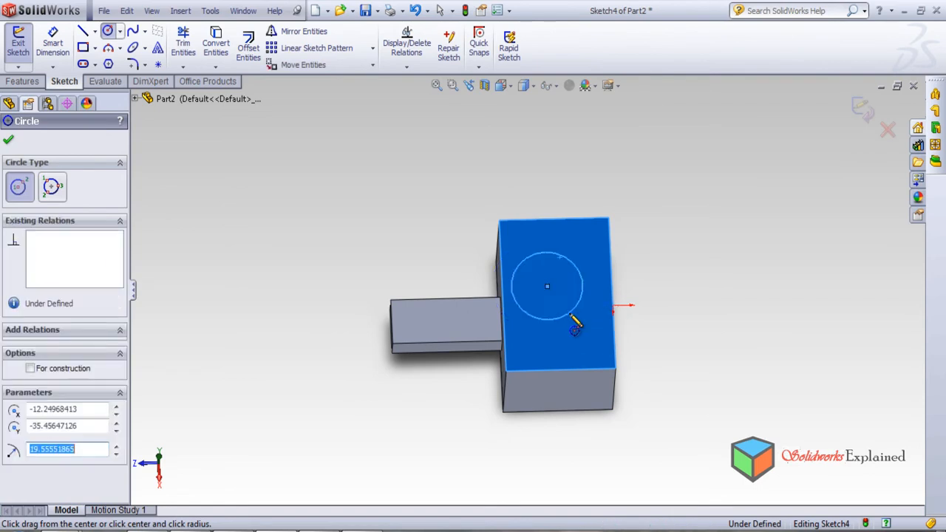
# Cut the circle into the block's top face with a blind extruded cut 20 mm deep.
pyautogui.click(22, 82)
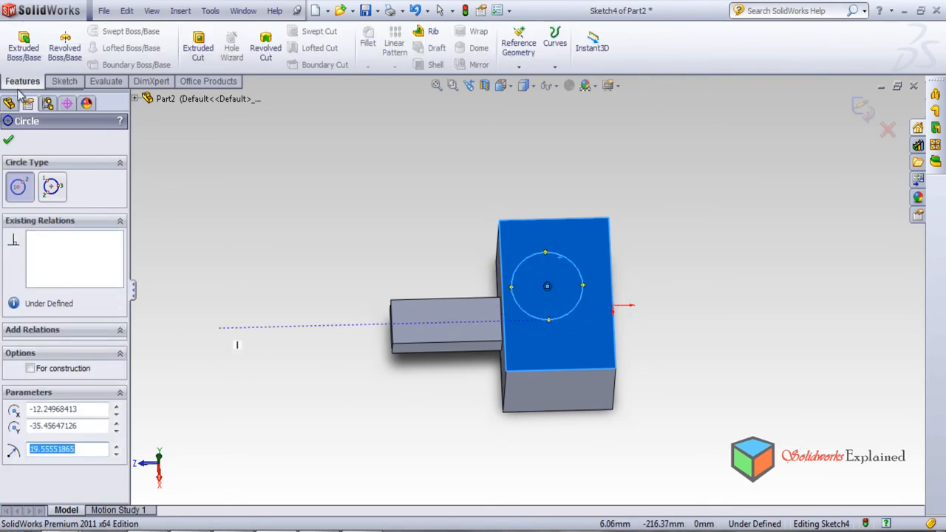
pyautogui.click(198, 52)
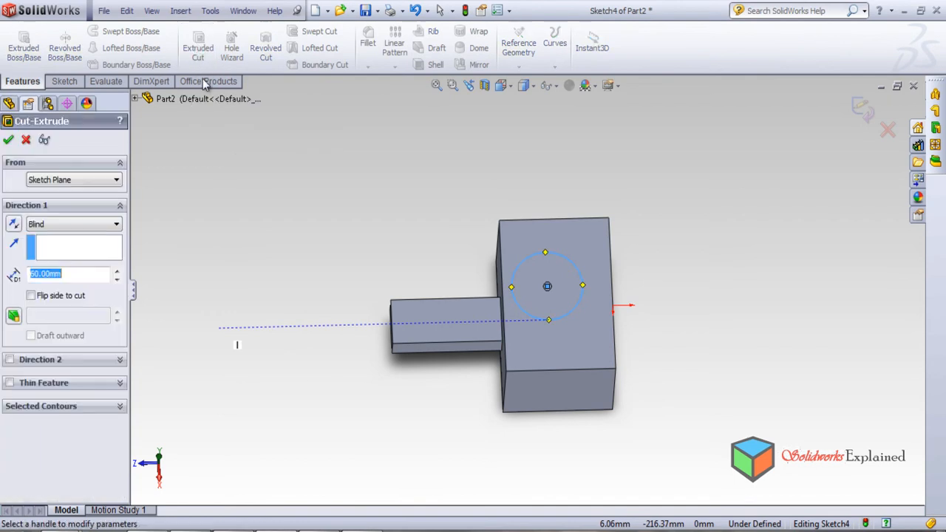
pyautogui.moveTo(425, 248); pyautogui.dragTo(405, 178, button='middle')
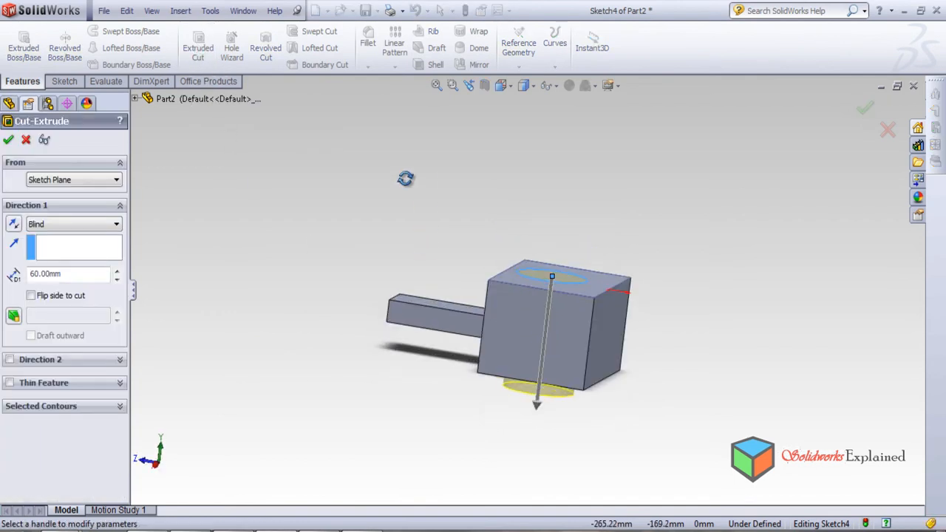
pyautogui.click(117, 272)
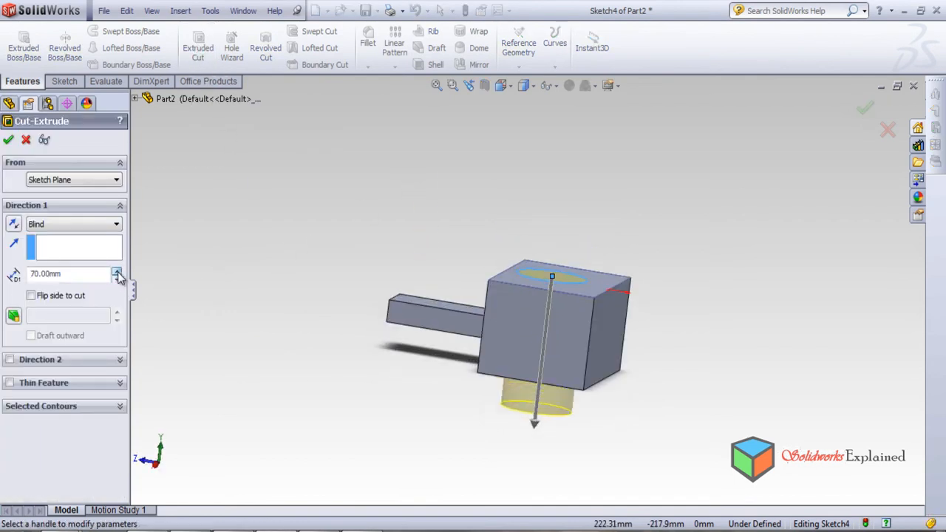
pyautogui.moveTo(99, 278); pyautogui.dragTo(3, 250)
pyautogui.press('Return')
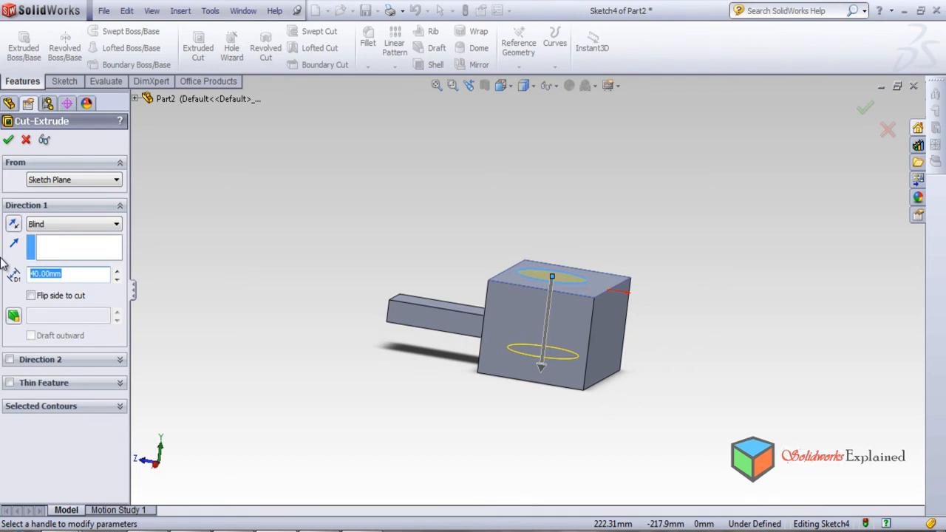
pyautogui.press('Return')
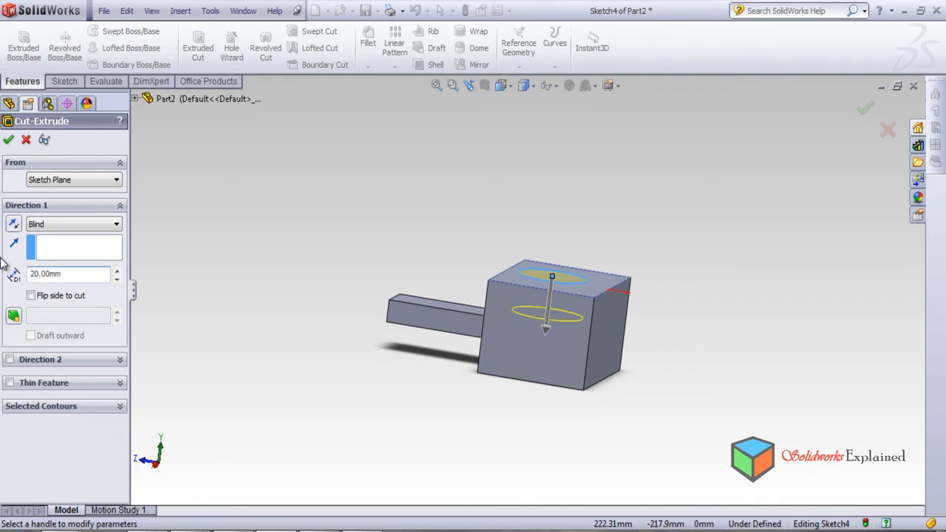
pyautogui.click(9, 142)
# Add a constant-radius 10 mm fillet to the block's long edge between the bar-side face and the face opposite the hole.
pyautogui.moveTo(383, 274); pyautogui.dragTo(487, 307, button='middle')
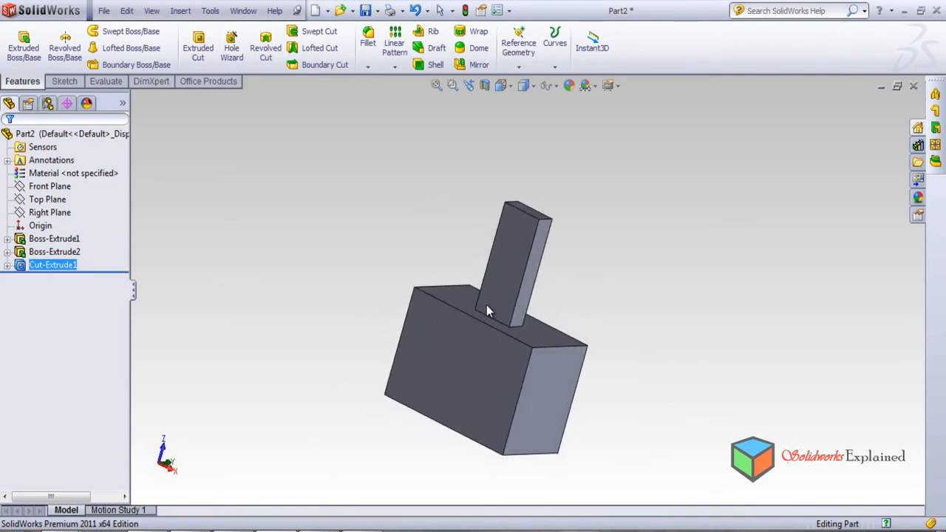
pyautogui.click(368, 44)
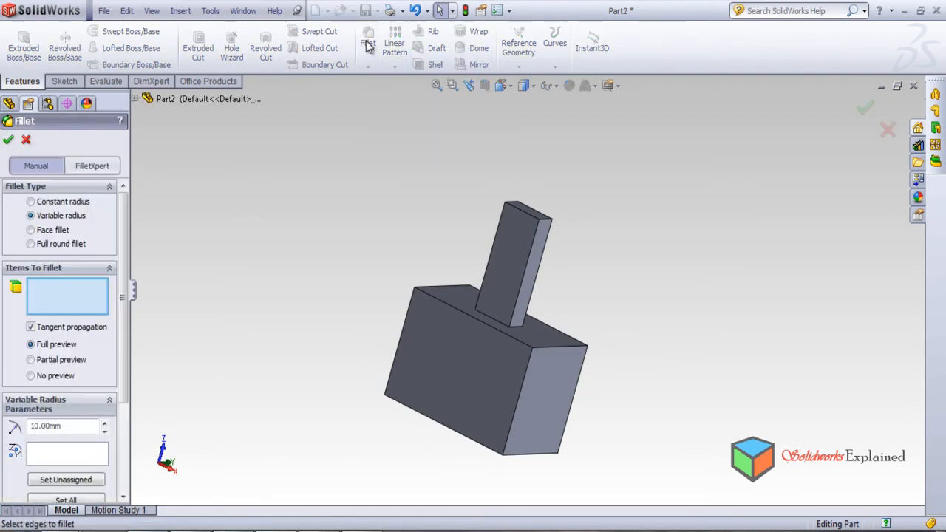
pyautogui.click(31, 203)
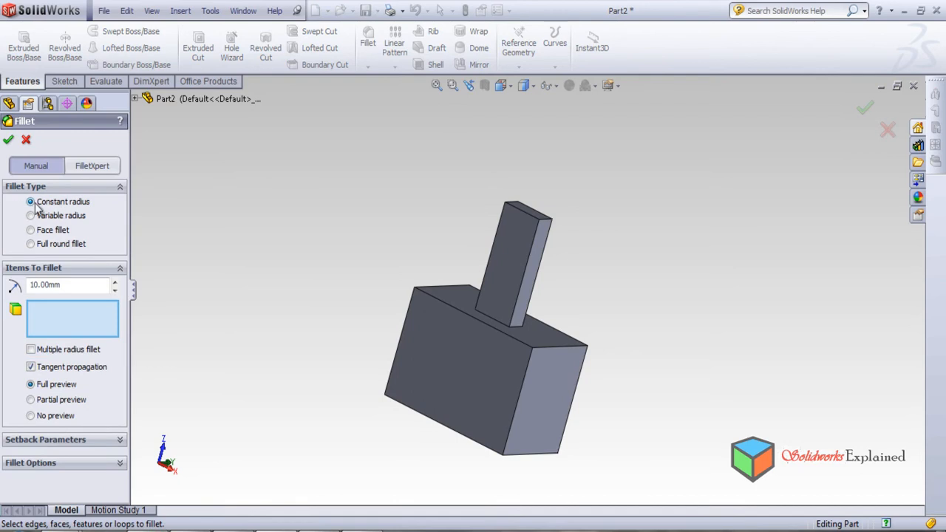
pyautogui.moveTo(408, 252); pyautogui.dragTo(391, 304, button='middle')
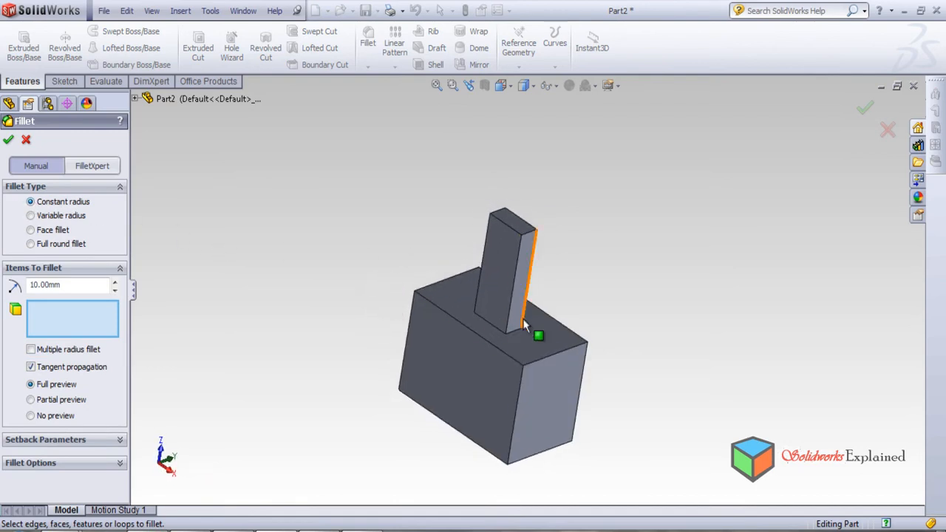
pyautogui.click(448, 321)
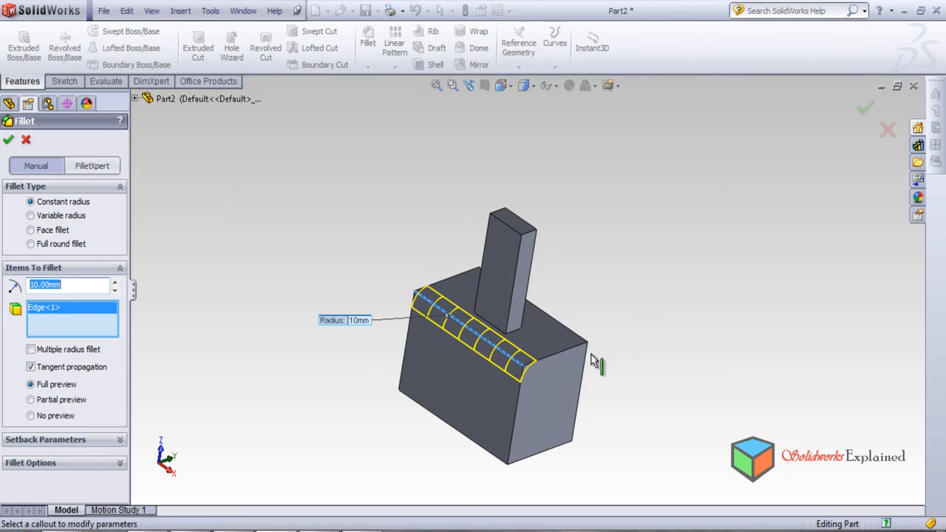
pyautogui.moveTo(554, 207); pyautogui.dragTo(560, 137, button='middle')
pyautogui.click(8, 139)
# Examine the new fillet on the block's long edge from several sides, including the hole side.
pyautogui.moveTo(512, 397); pyautogui.dragTo(457, 451, button='middle')
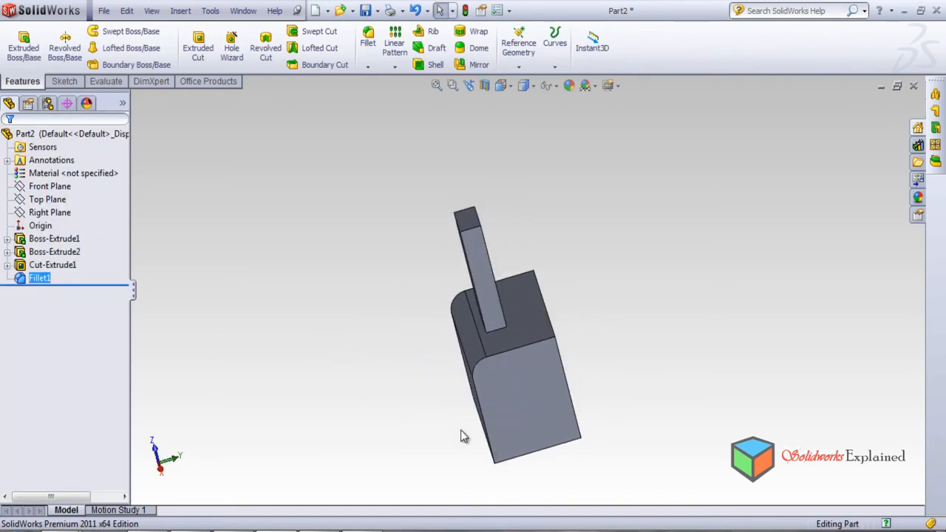
pyautogui.scroll(-2, 481, 350)
pyautogui.scroll(4, 474, 351)
pyautogui.scroll(-3, 496, 342)
pyautogui.moveTo(548, 303); pyautogui.dragTo(589, 323, button='middle')
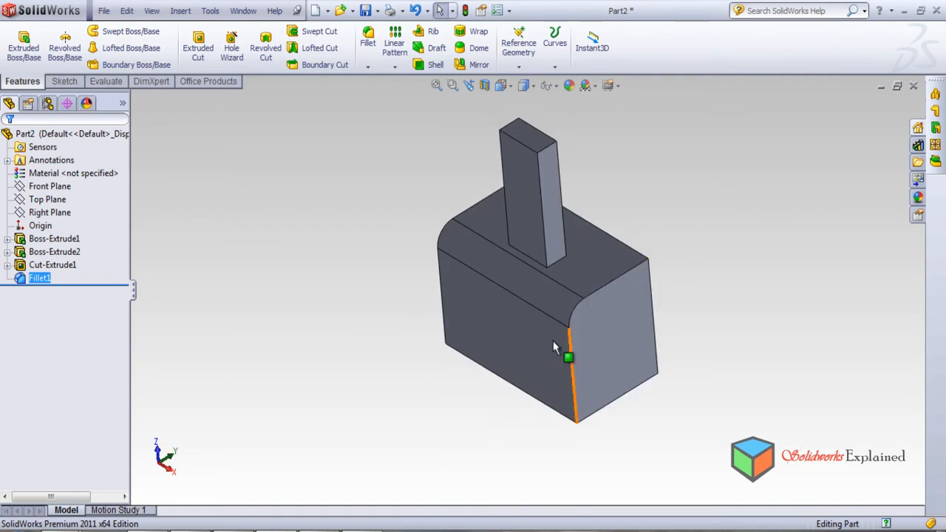
pyautogui.moveTo(517, 283); pyautogui.dragTo(549, 470, button='middle')
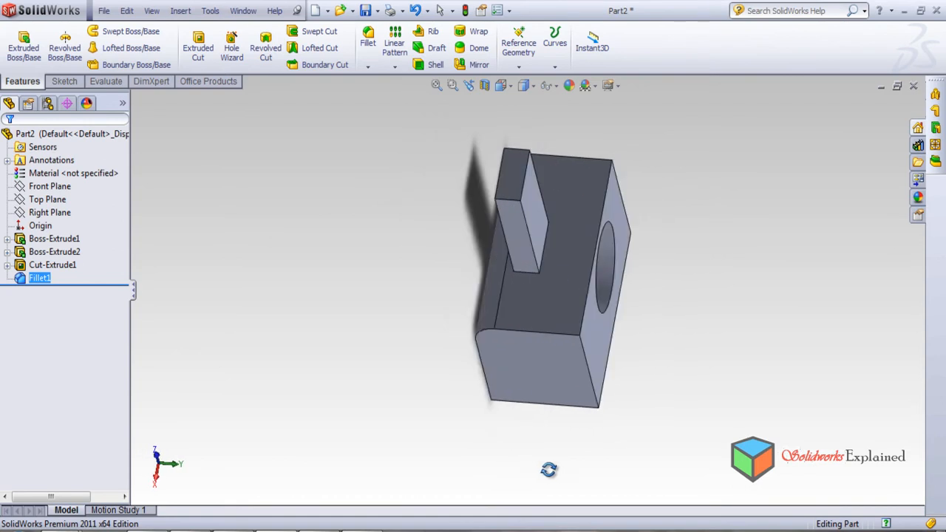
pyautogui.moveTo(512, 357); pyautogui.dragTo(583, 332, button='middle')
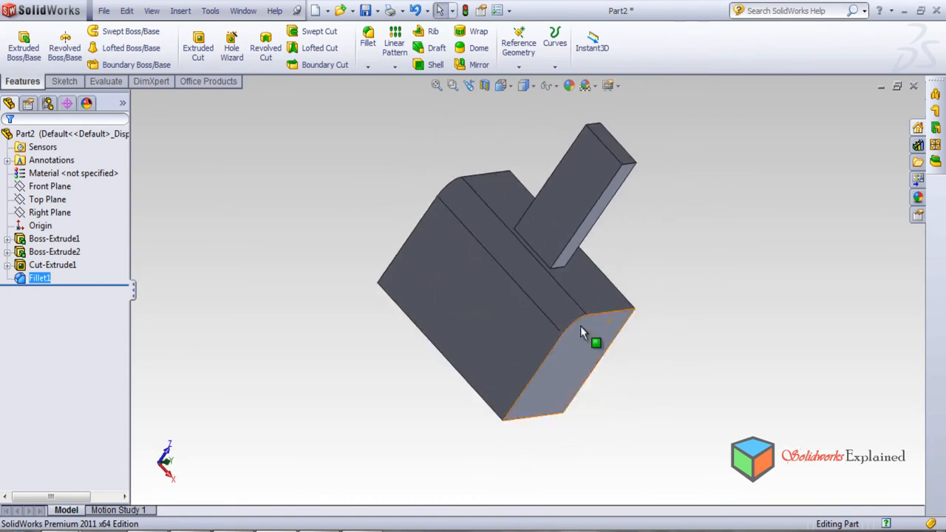
pyautogui.moveTo(511, 345); pyautogui.dragTo(466, 314, button='middle')
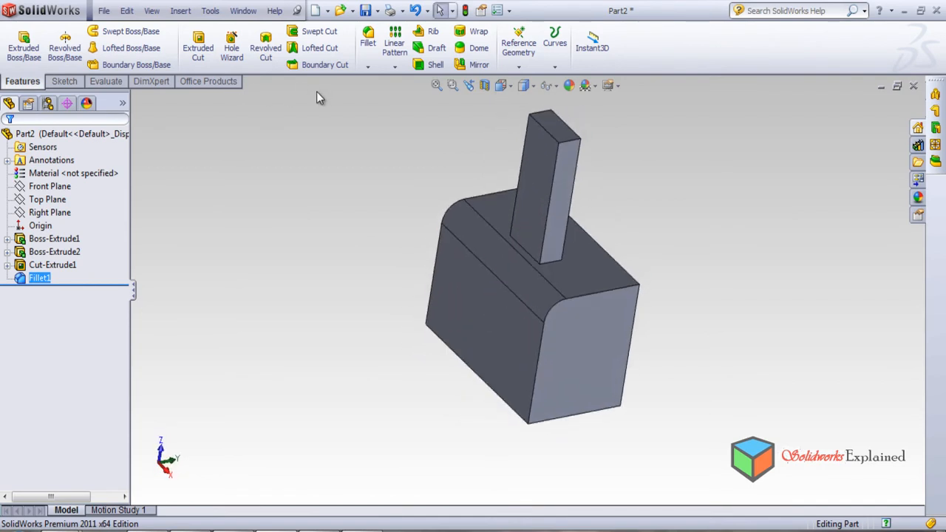
# Add a constant-radius 30 mm fillet to the long edge where the face opposite the hole meets the face opposite the bar.
pyautogui.click(369, 42)
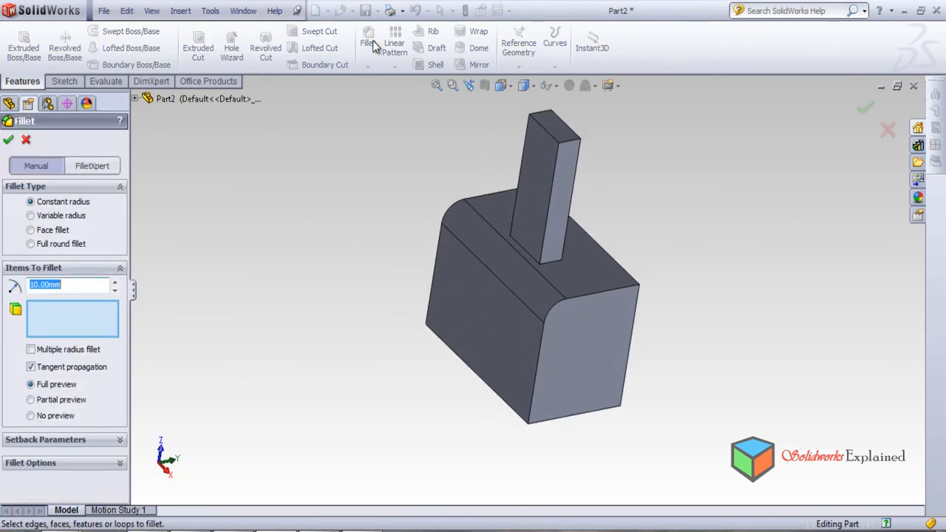
pyautogui.moveTo(524, 363); pyautogui.dragTo(589, 296, button='middle')
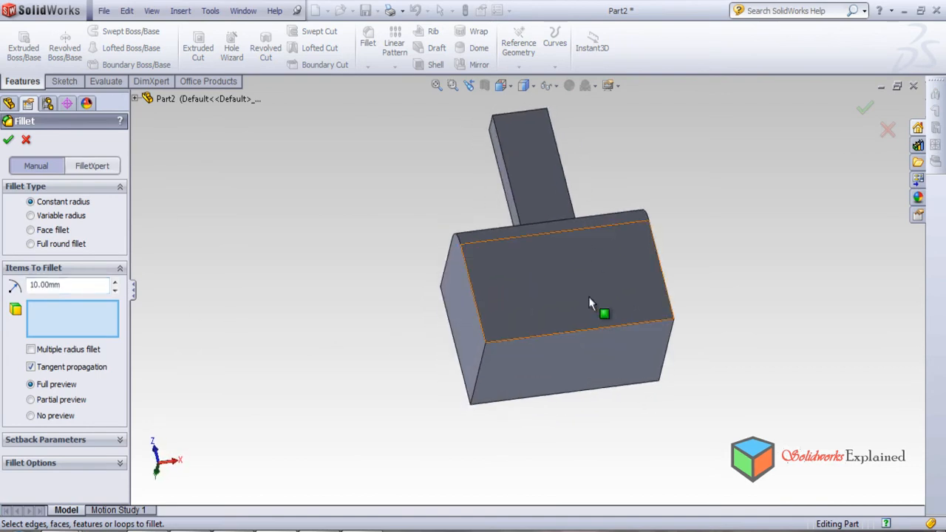
pyautogui.click(556, 335)
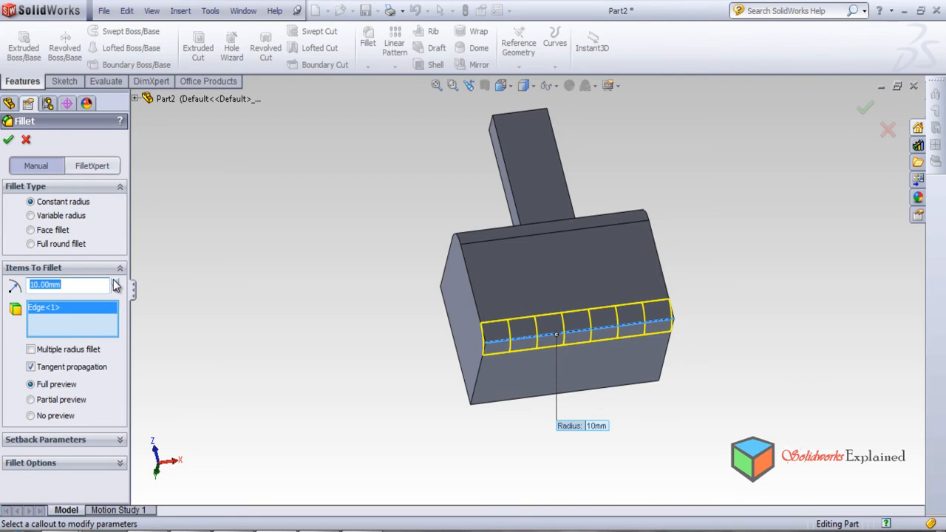
pyautogui.click(116, 284)
pyautogui.click(116, 284)
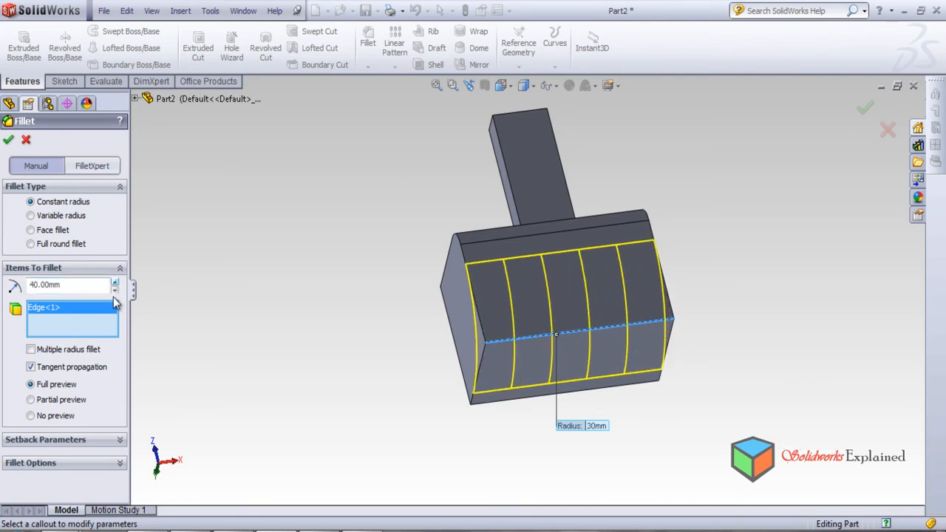
pyautogui.click(115, 289)
pyautogui.click(115, 290)
pyautogui.click(114, 290)
pyautogui.moveTo(177, 296); pyautogui.dragTo(311, 289, button='middle')
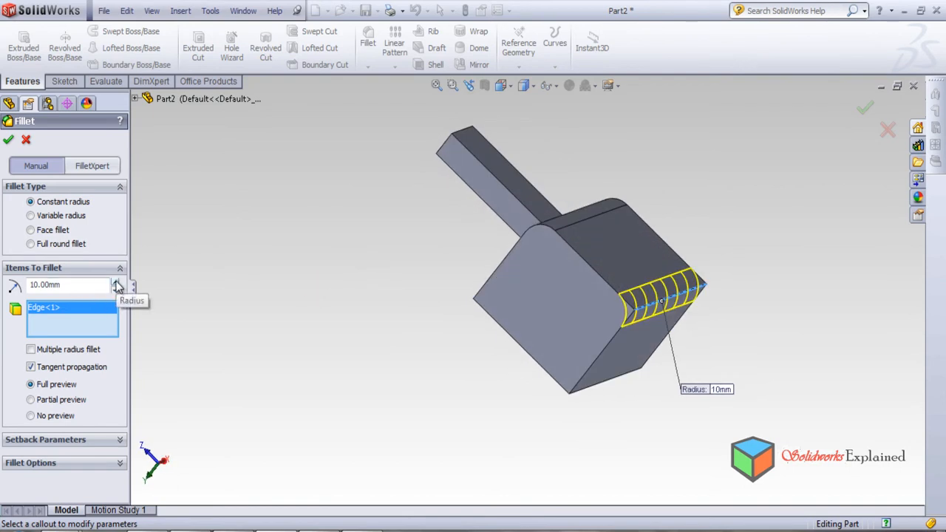
pyautogui.click(116, 284)
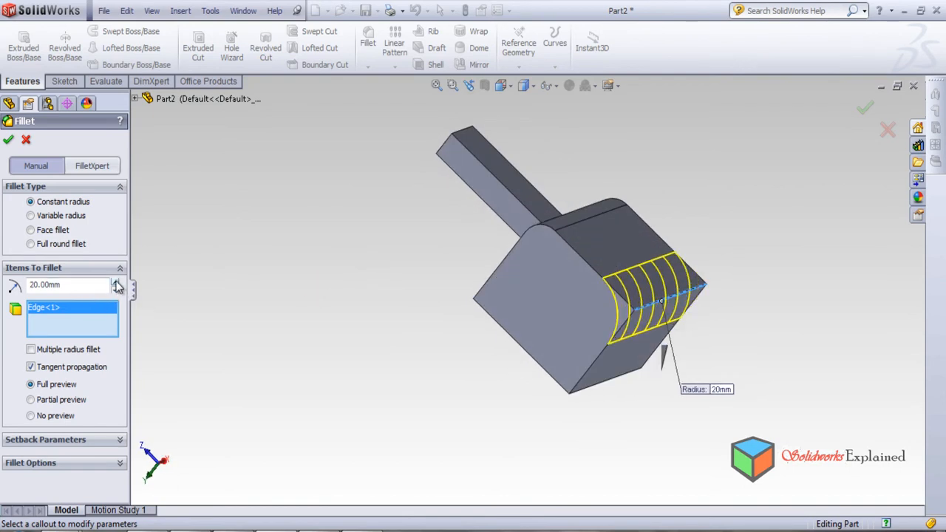
pyautogui.click(116, 284)
pyautogui.moveTo(292, 283); pyautogui.dragTo(279, 317, button='middle')
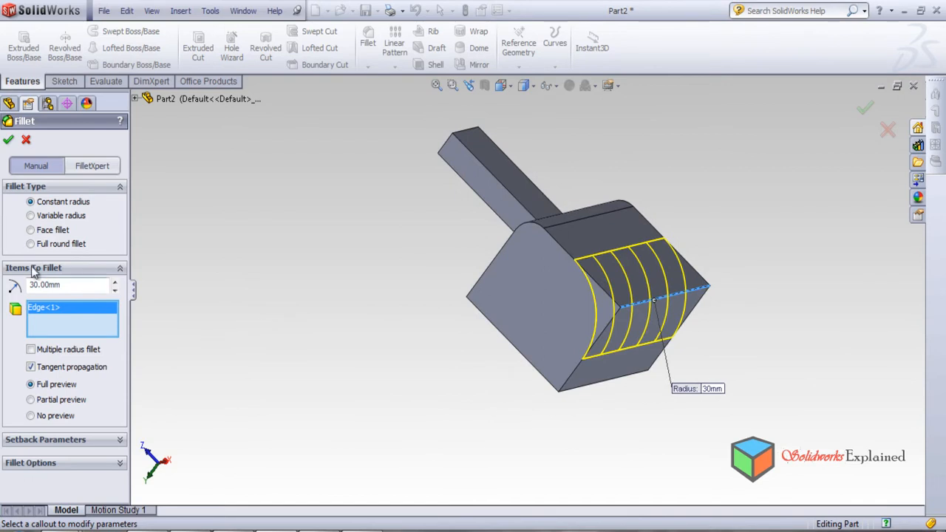
pyautogui.click(9, 142)
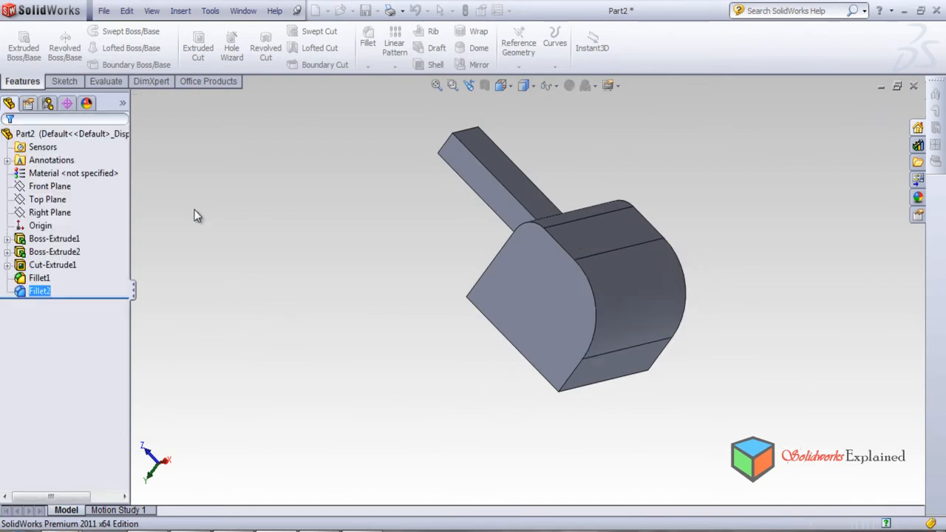
# Fillet the edge where the bar's hole-side face meets the block, using a constant radius of 10 mm.
pyautogui.moveTo(483, 310); pyautogui.dragTo(598, 468, button='middle')
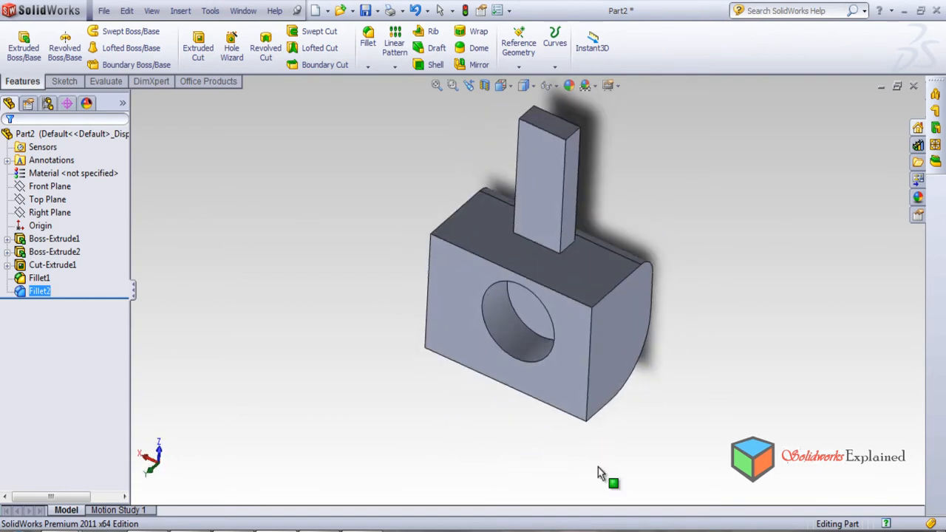
pyautogui.click(368, 41)
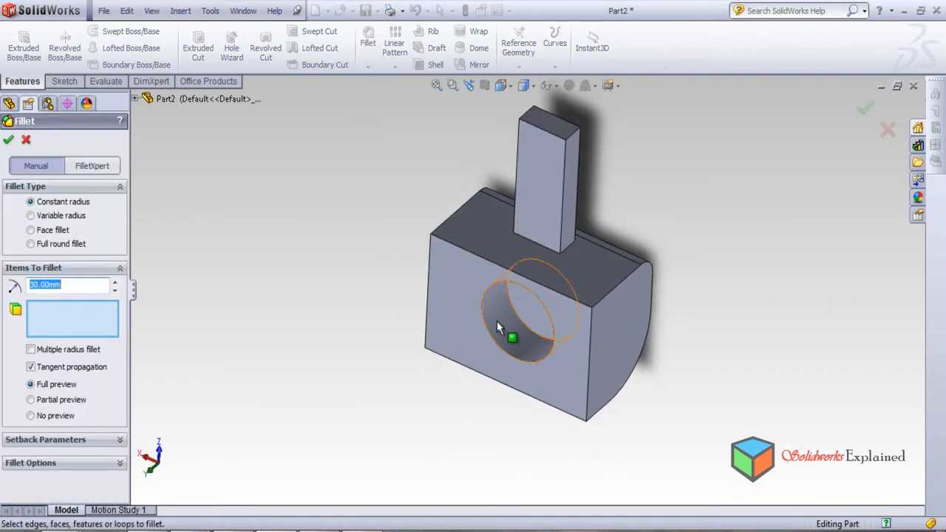
pyautogui.click(537, 249)
pyautogui.moveTo(629, 304); pyautogui.dragTo(598, 304, button='middle')
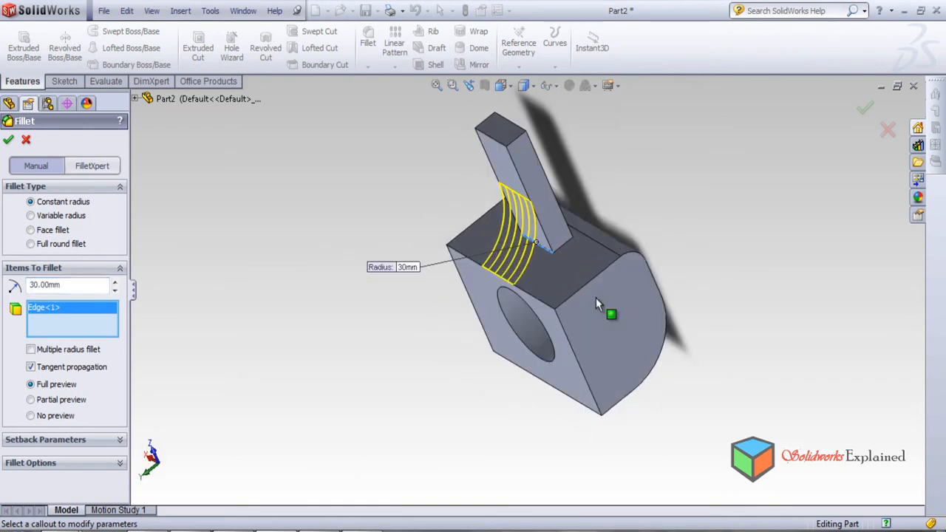
pyautogui.click(115, 290)
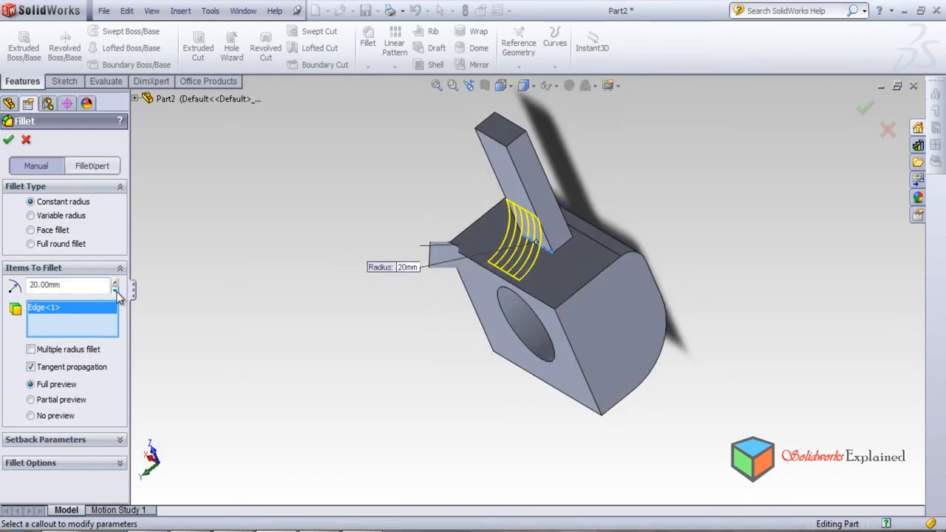
pyautogui.scroll(-3, 547, 274)
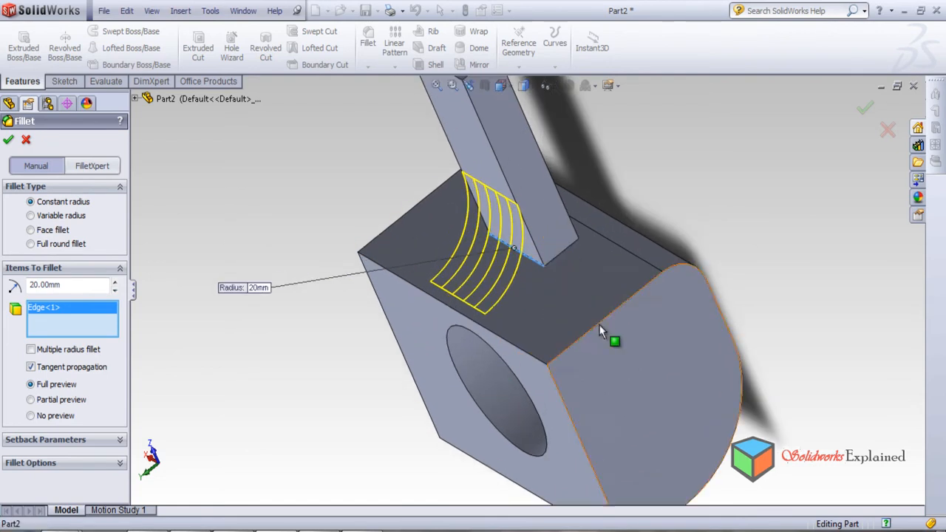
pyautogui.scroll(-3, 538, 352)
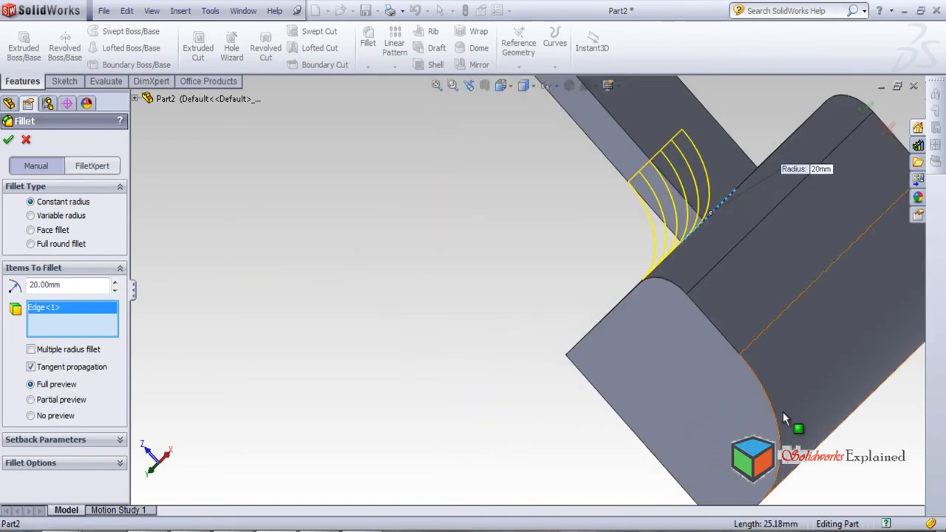
pyautogui.moveTo(640, 345); pyautogui.dragTo(747, 299, button='middle')
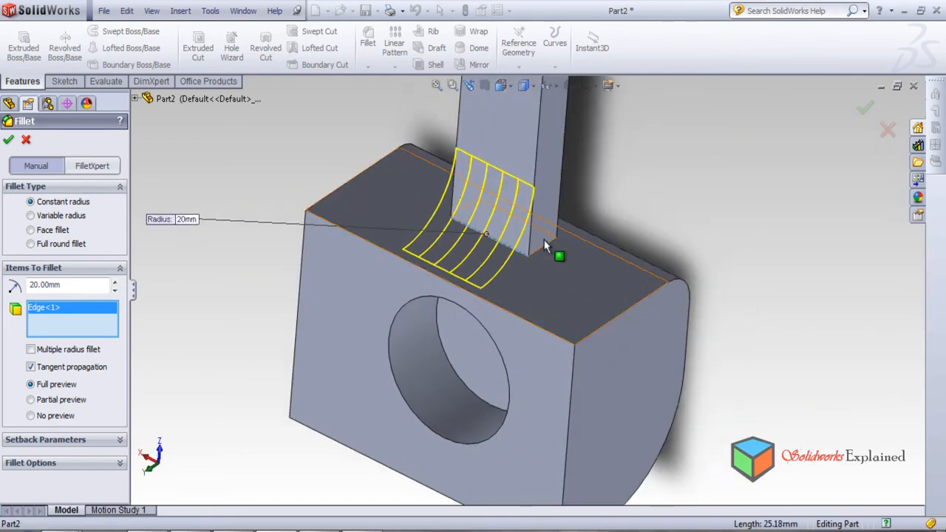
pyautogui.click(114, 293)
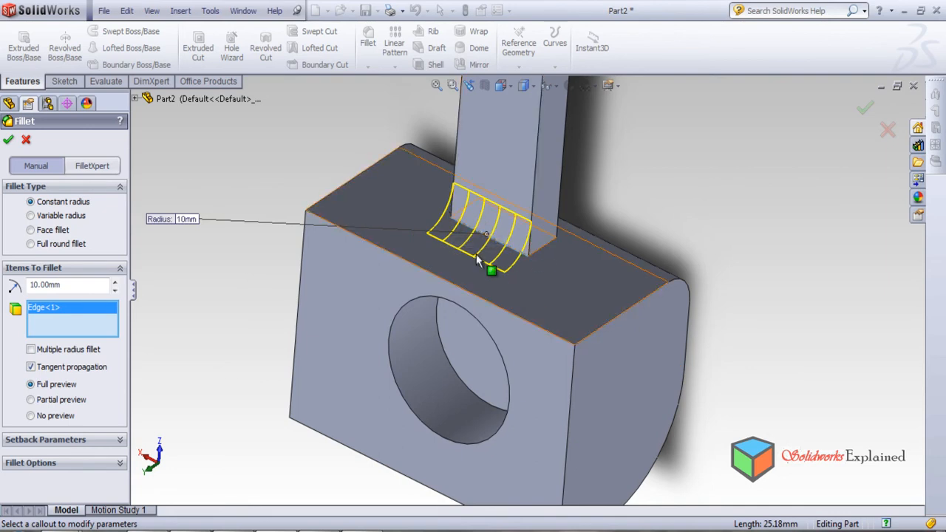
pyautogui.click(7, 141)
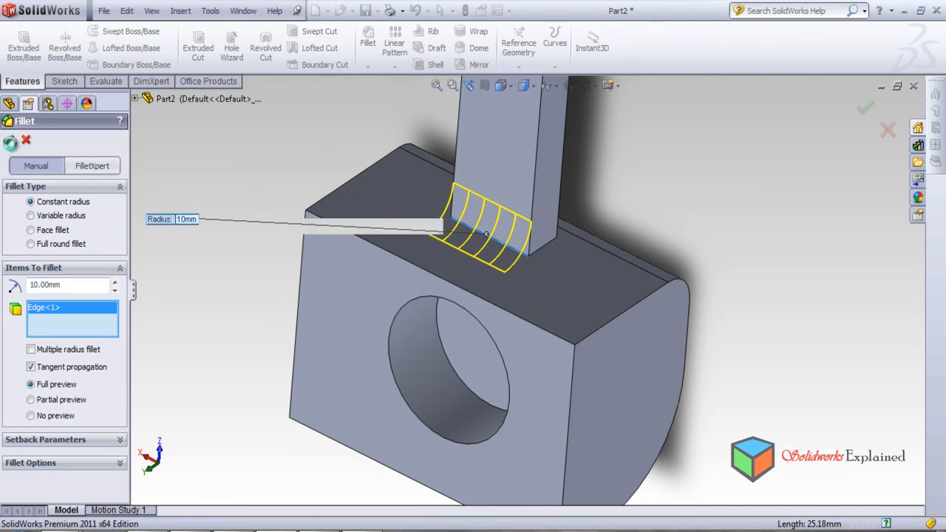
# Round the outer rim of the circular hole with a constant-radius fillet of 5 mm.
pyautogui.moveTo(446, 288); pyautogui.dragTo(503, 266, button='middle')
pyautogui.moveTo(447, 338); pyautogui.dragTo(463, 192, button='middle')
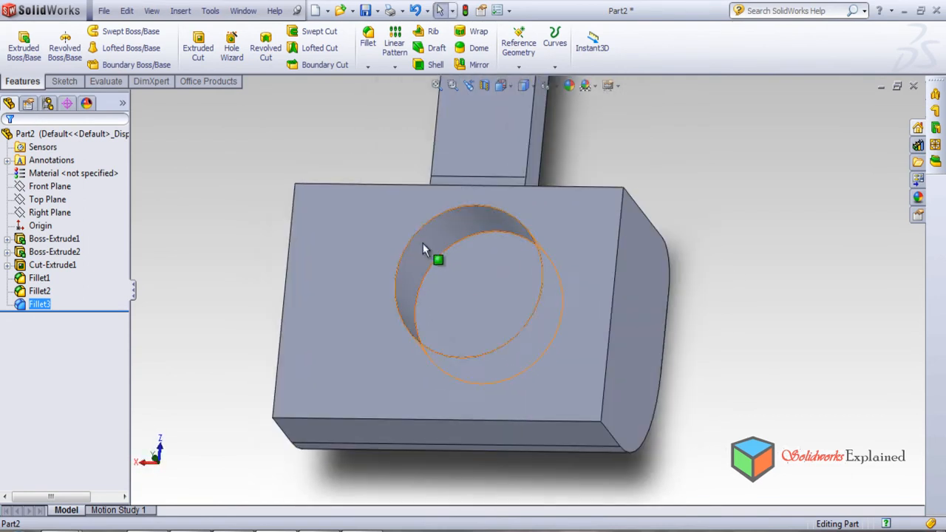
pyautogui.click(369, 45)
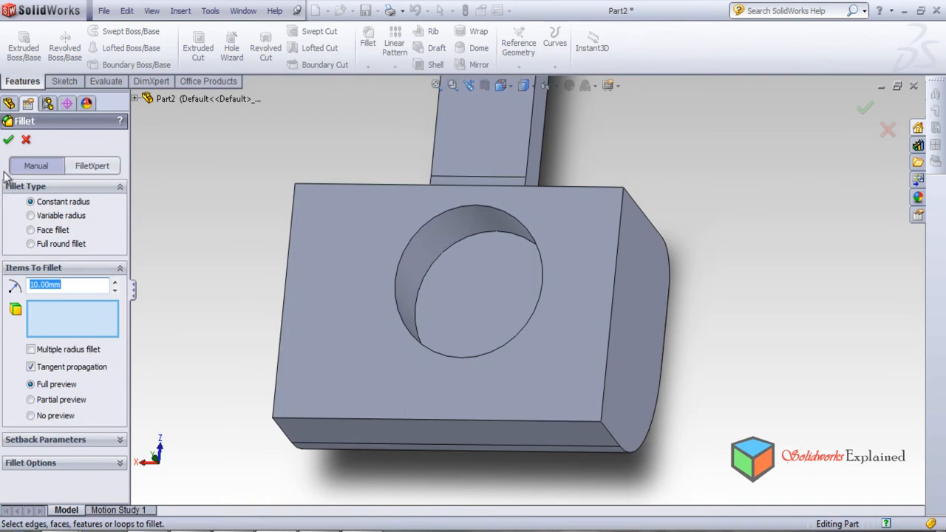
pyautogui.click(403, 258)
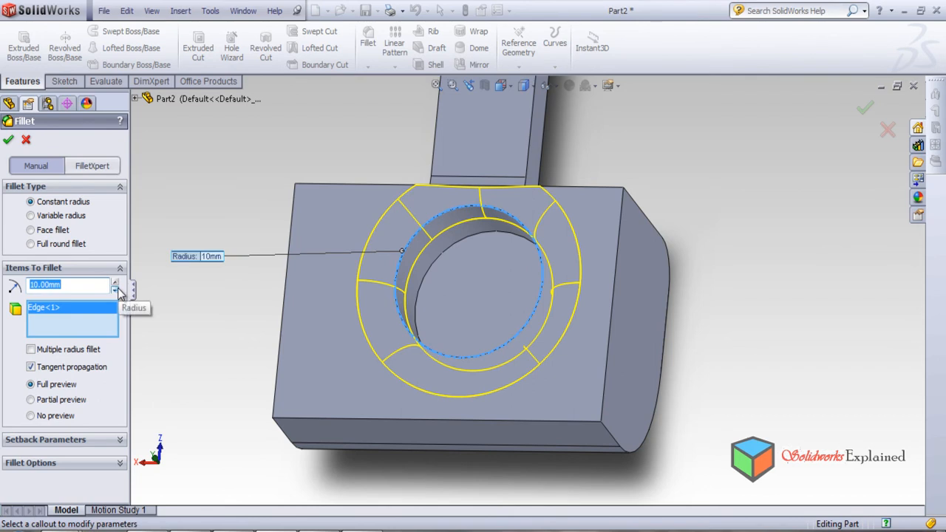
pyautogui.write('5')
pyautogui.press('Return')
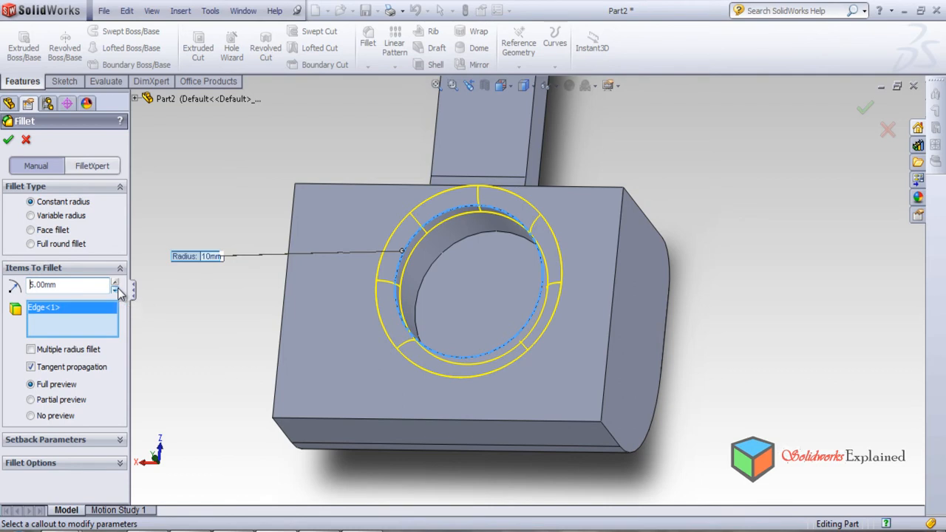
pyautogui.click(9, 140)
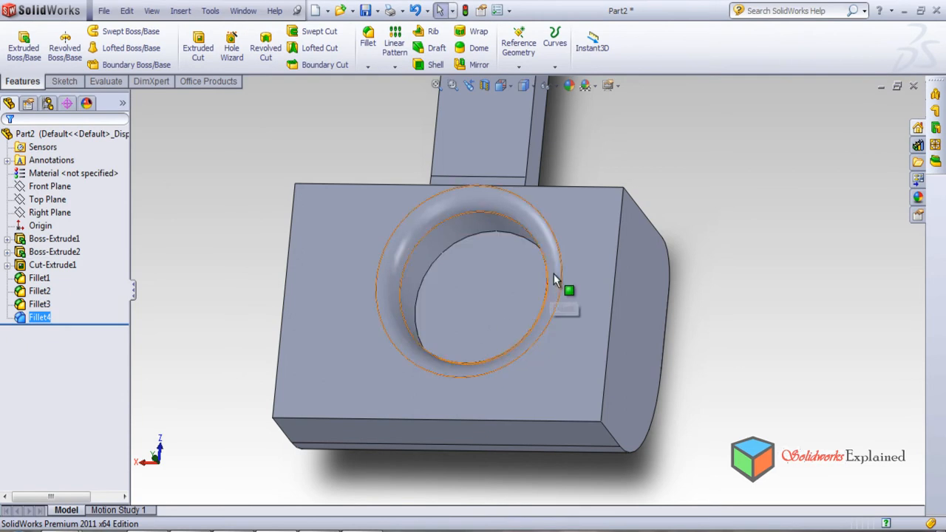
# Round the circular edge at the bottom of the blind hole with a constant-radius fillet of 4 mm.
pyautogui.moveTo(461, 357); pyautogui.dragTo(365, 321, button='middle')
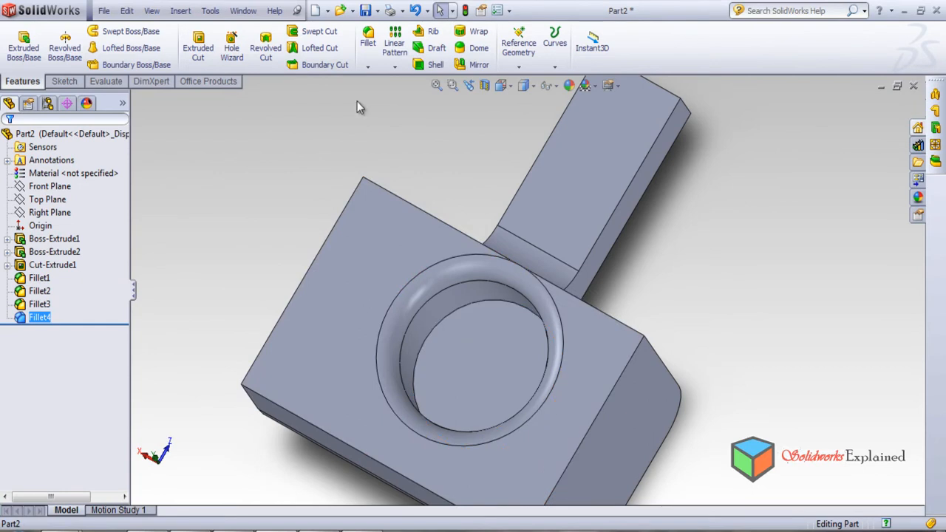
pyautogui.click(368, 38)
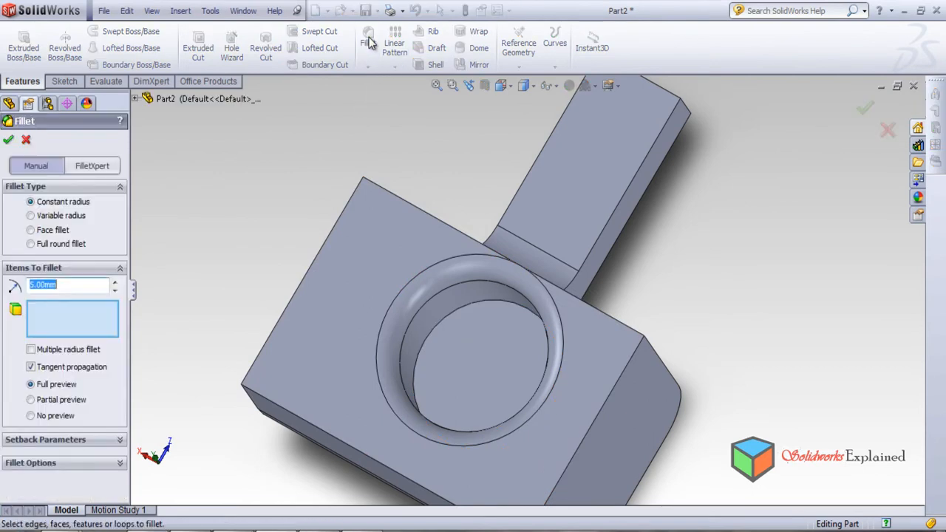
pyautogui.click(434, 338)
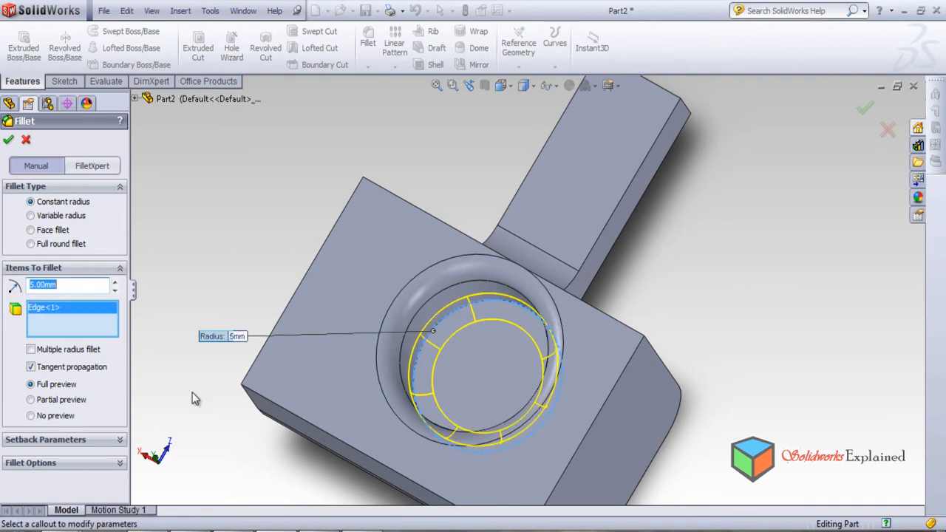
pyautogui.moveTo(207, 370); pyautogui.dragTo(216, 352, button='middle')
pyautogui.moveTo(93, 284); pyautogui.dragTo(1, 261)
pyautogui.write('4')
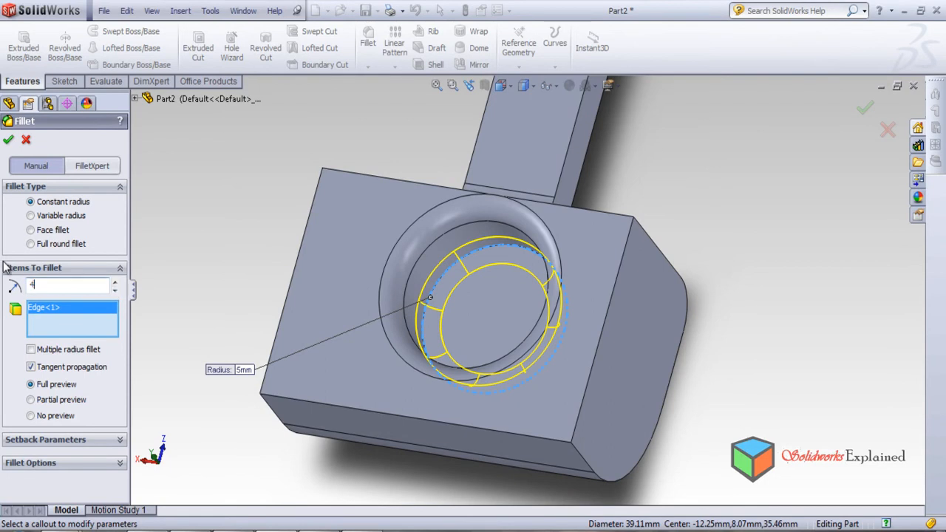
pyautogui.press('Return')
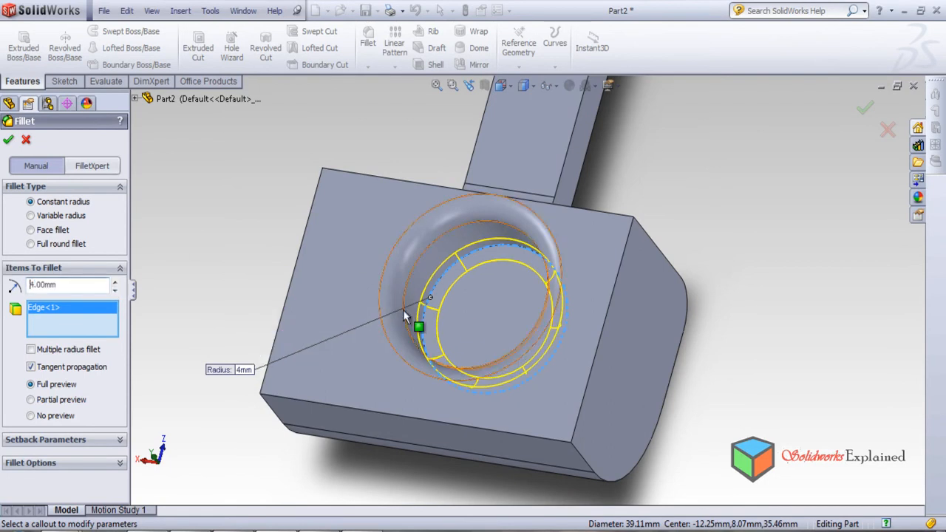
pyautogui.click(8, 139)
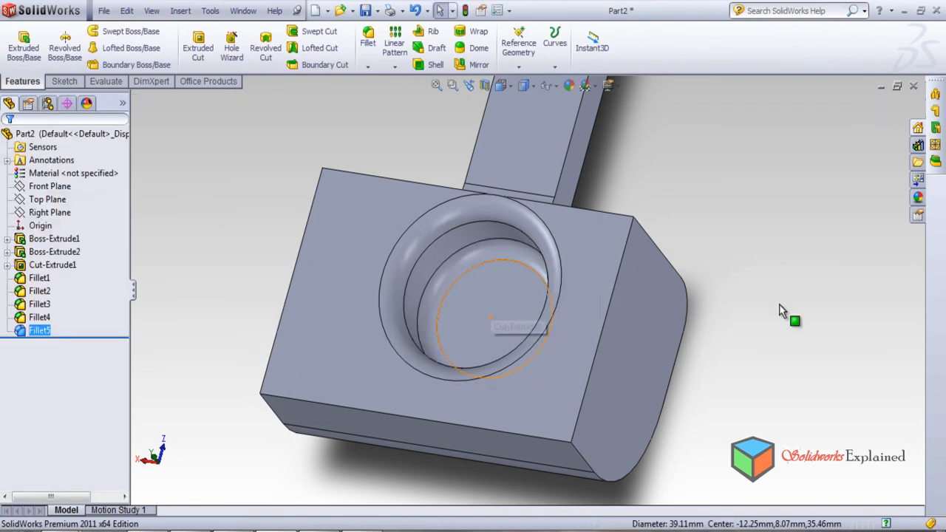
pyautogui.moveTo(514, 318); pyautogui.dragTo(510, 299, button='middle')
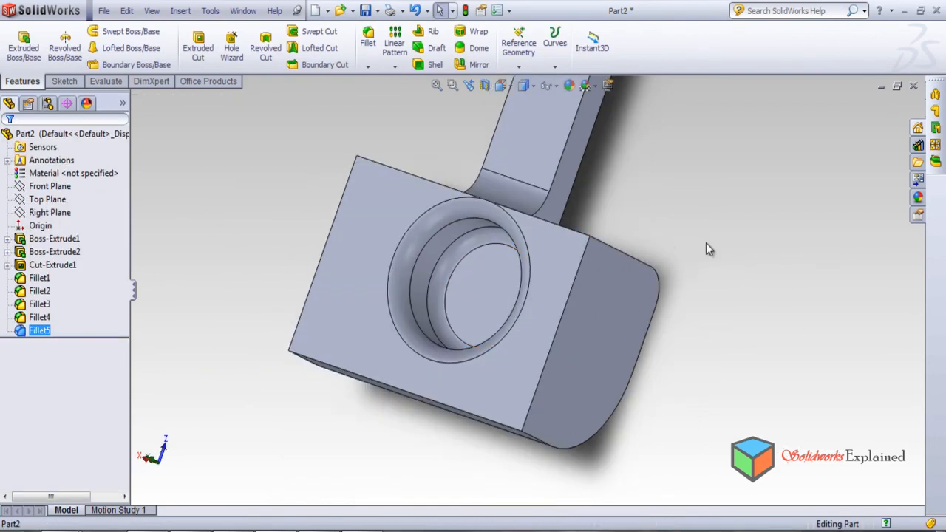
pyautogui.moveTo(708, 244); pyautogui.dragTo(708, 305, button='middle')
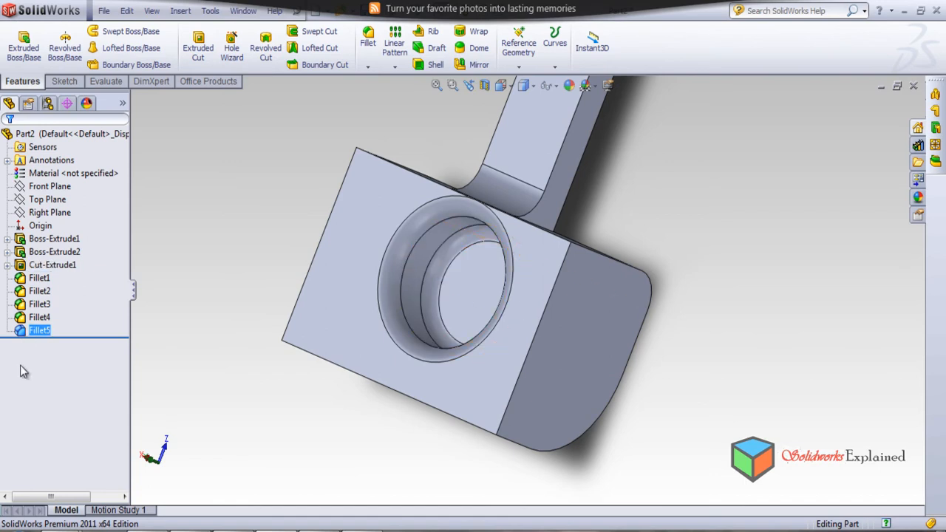
# Delete all five fillet features, Fillet1 through Fillet5, from the part.
pyautogui.keyDown('ctrl'); pyautogui.click(42, 319); pyautogui.keyUp('ctrl')
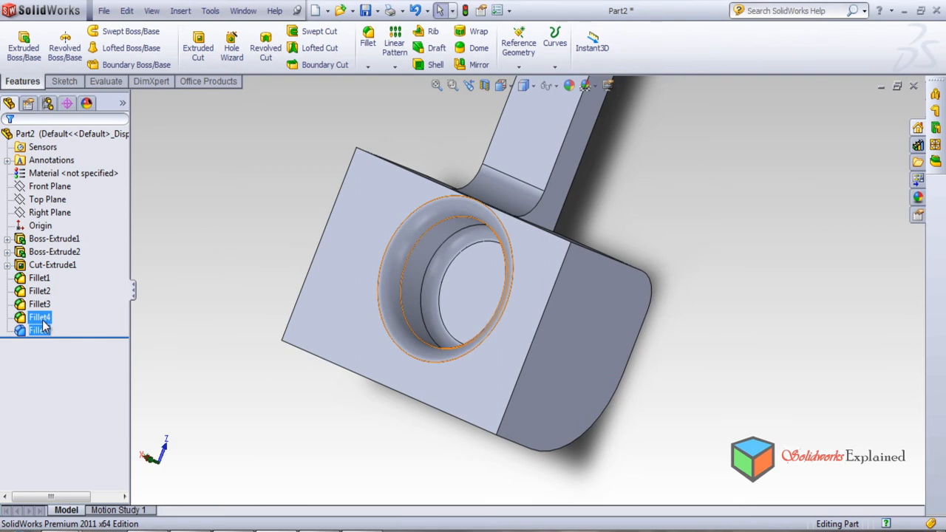
pyautogui.keyDown('ctrl'); pyautogui.click(42, 304); pyautogui.keyUp('ctrl')
pyautogui.keyDown('ctrl'); pyautogui.click(42, 291); pyautogui.keyUp('ctrl')
pyautogui.keyDown('ctrl'); pyautogui.click(45, 279); pyautogui.keyUp('ctrl')
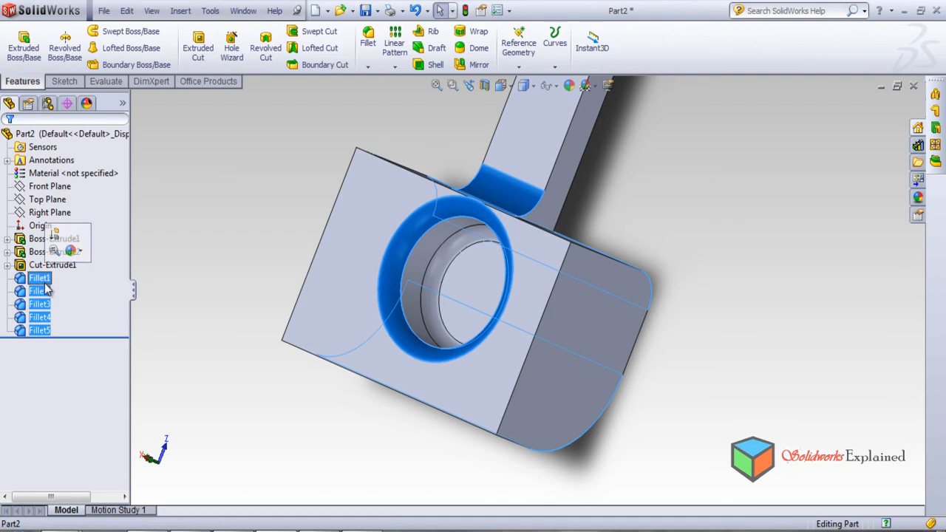
pyautogui.rightClick(39, 294)
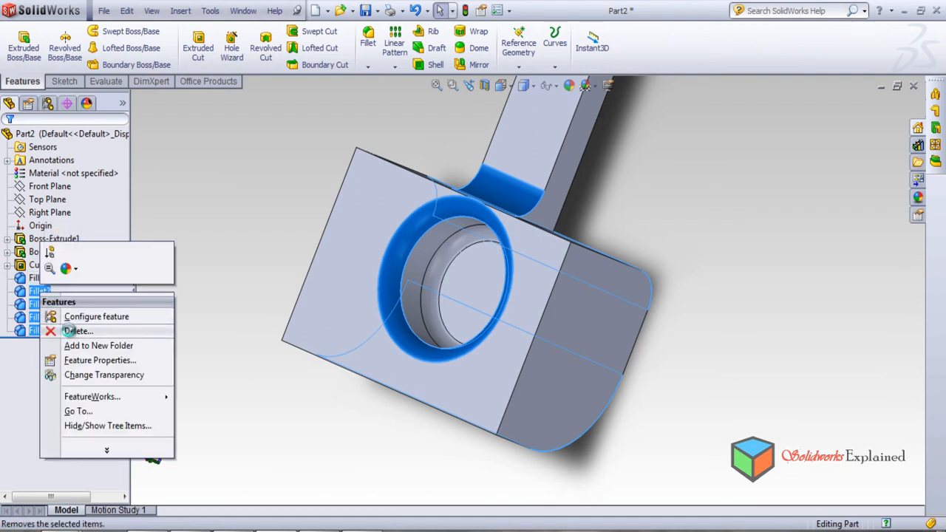
pyautogui.click(77, 331)
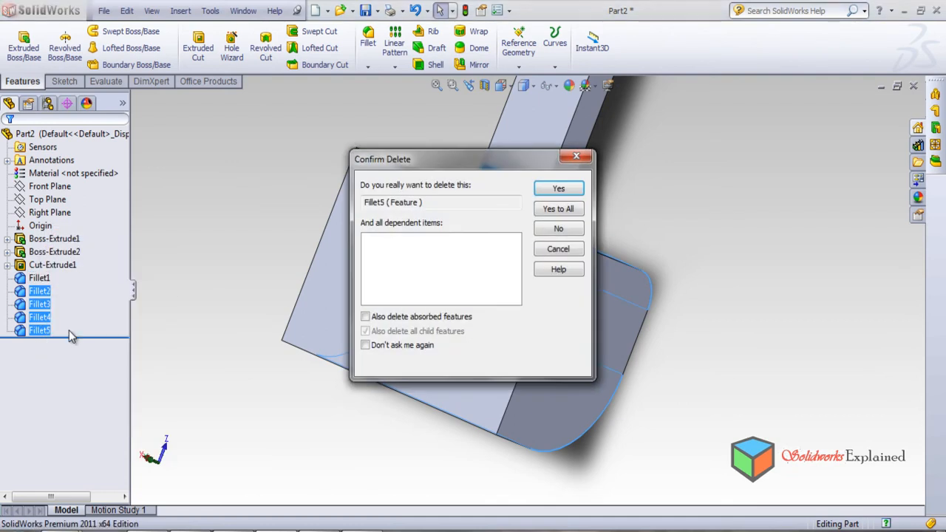
pyautogui.click(555, 210)
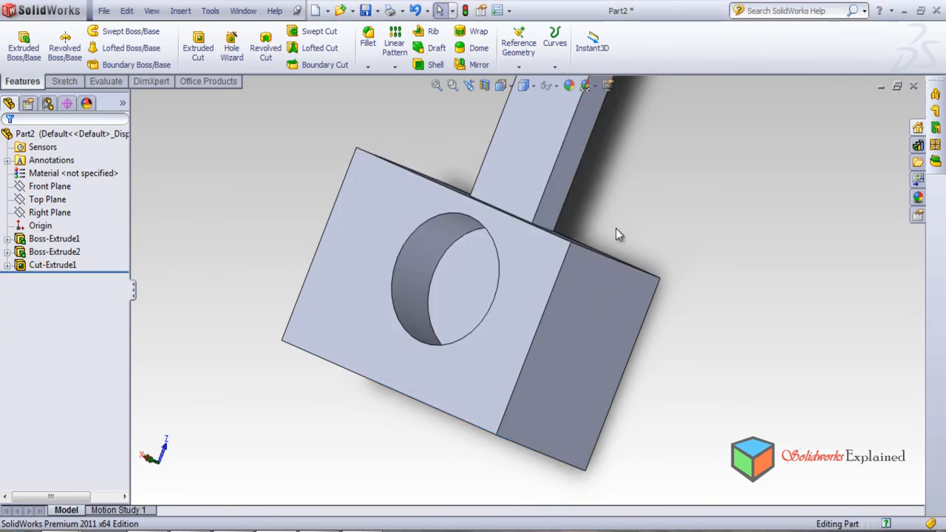
# Set up a variable-radius fillet on the block's short edge where the bar-side face meets the end face.
pyautogui.scroll(-1, 701, 286)
pyautogui.scroll(2, 698, 289)
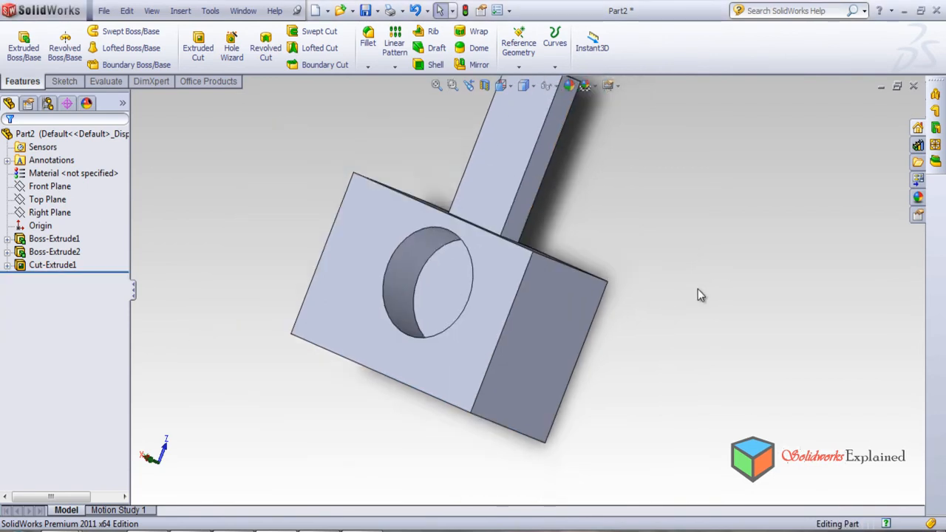
pyautogui.click(367, 39)
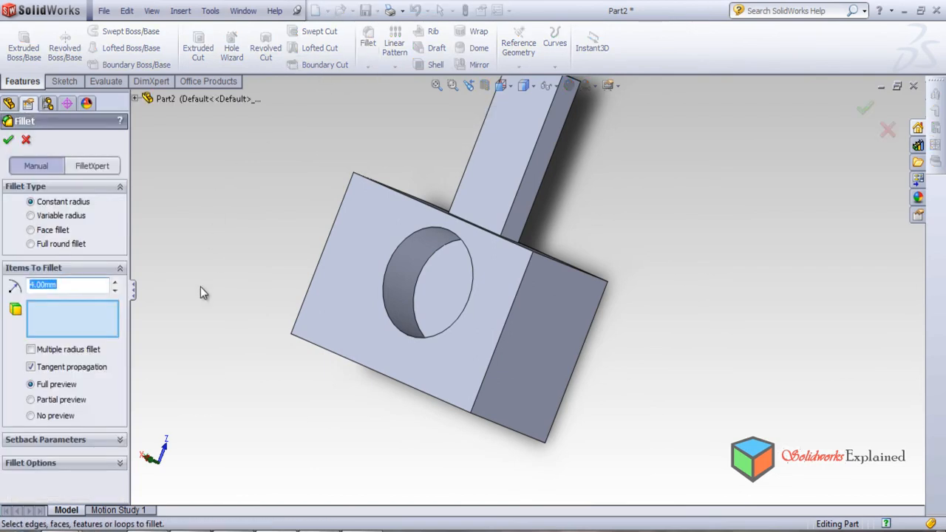
pyautogui.click(39, 216)
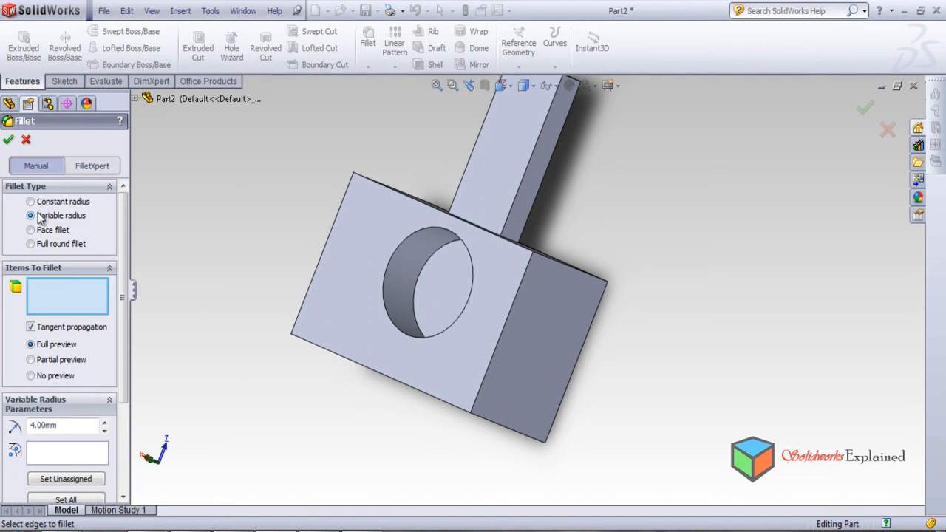
pyautogui.moveTo(230, 229); pyautogui.dragTo(146, 493, button='middle')
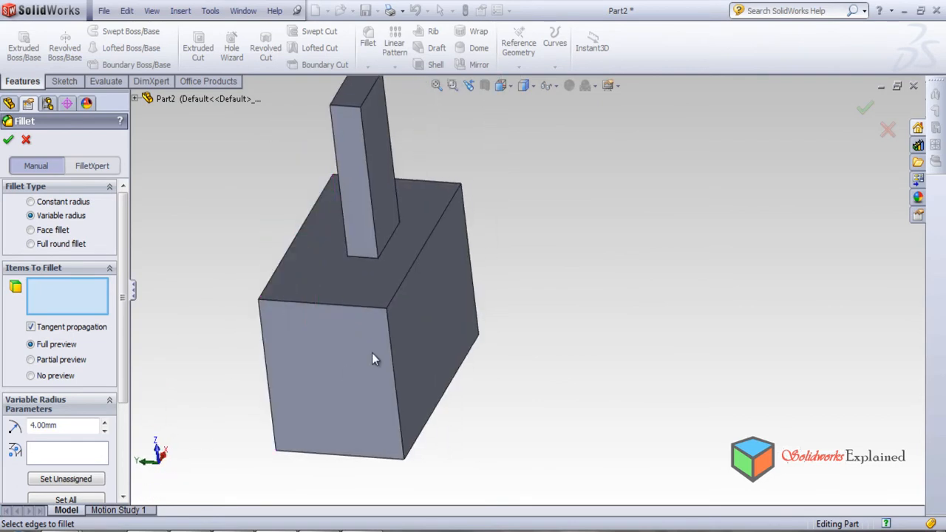
pyautogui.click(358, 307)
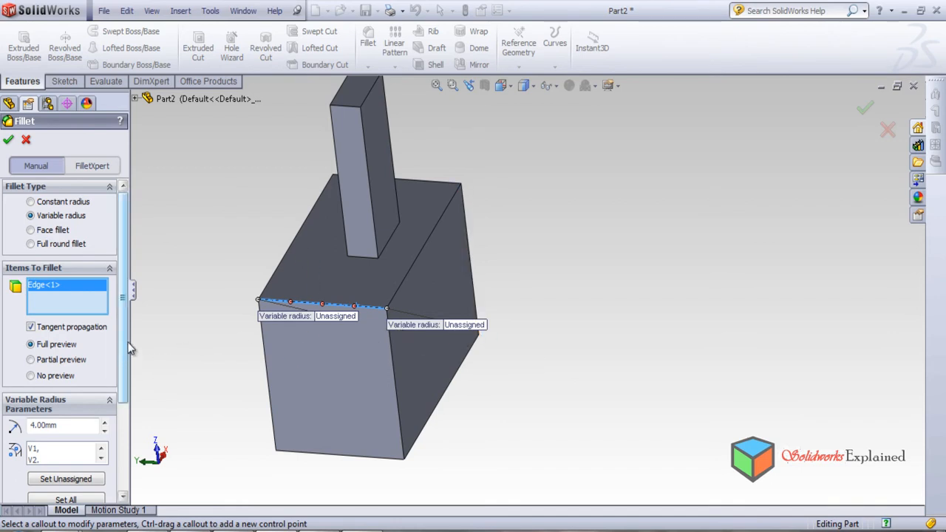
# Assign the variable fillet a 2 mm radius at the hole-side end and 10 mm at the opposite end, and create it.
pyautogui.moveTo(129, 347); pyautogui.dragTo(128, 405)
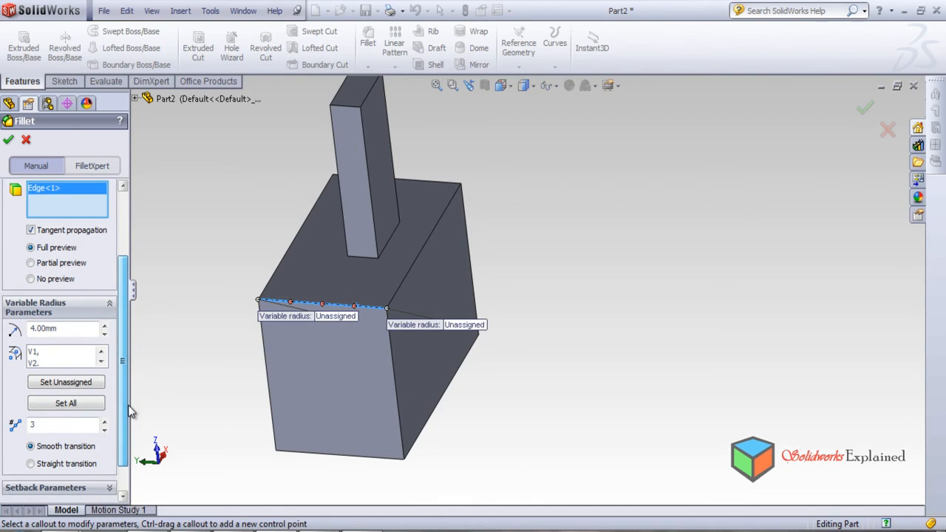
pyautogui.click(44, 353)
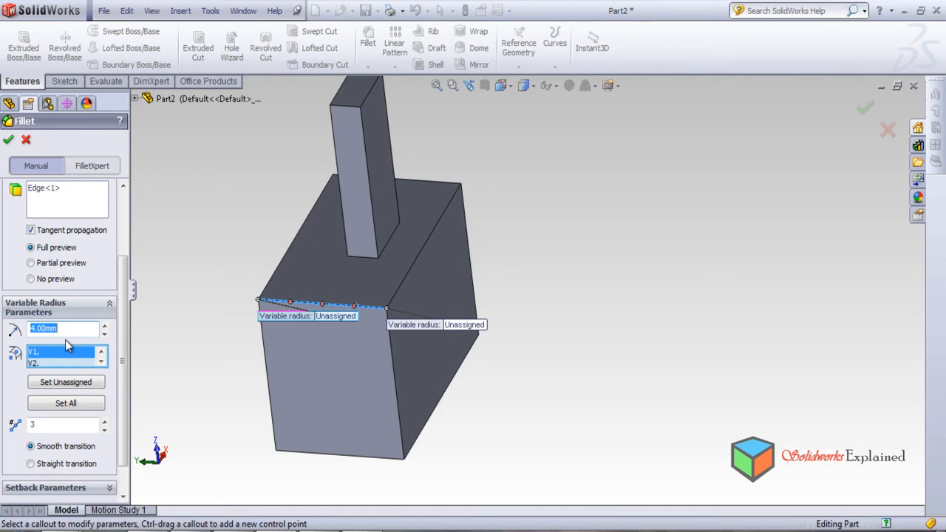
pyautogui.write('2')
pyautogui.press('Return')
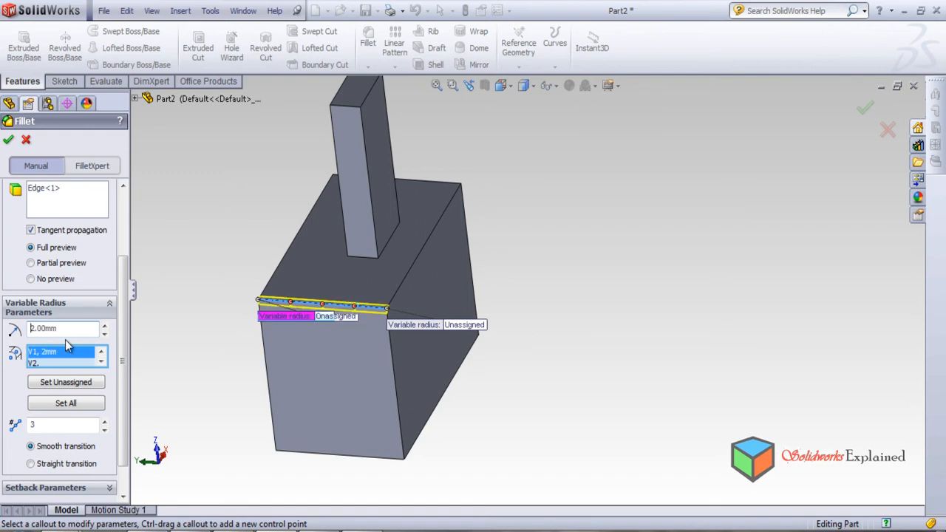
pyautogui.click(34, 364)
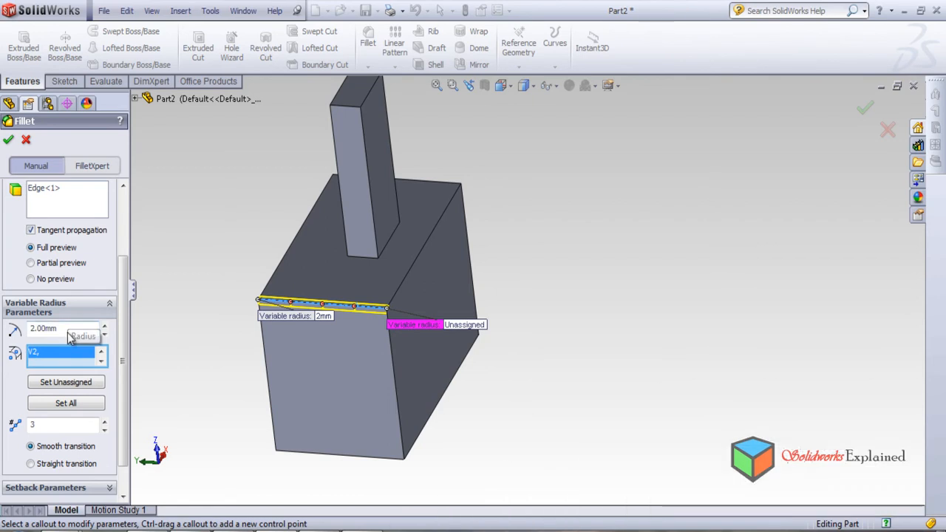
pyautogui.moveTo(64, 328); pyautogui.dragTo(0, 326)
pyautogui.write('10')
pyautogui.press('Return')
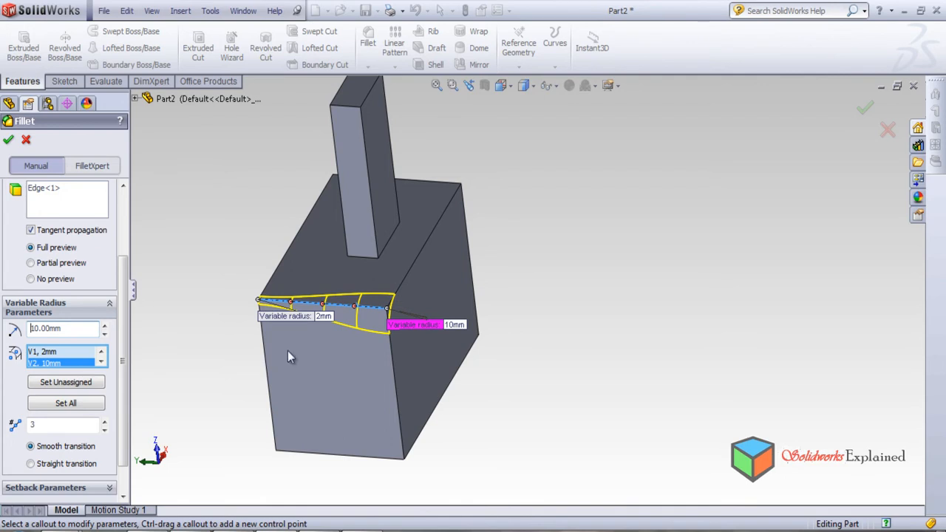
pyautogui.click(8, 141)
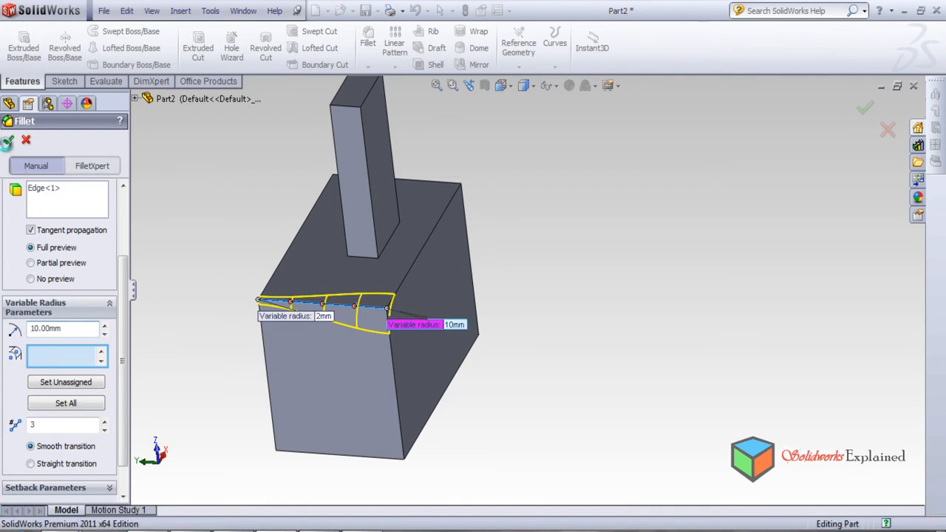
# Examine the variable-radius fillet on the block's short edge from several sides, including the hole side.
pyautogui.moveTo(270, 334); pyautogui.dragTo(335, 290, button='middle')
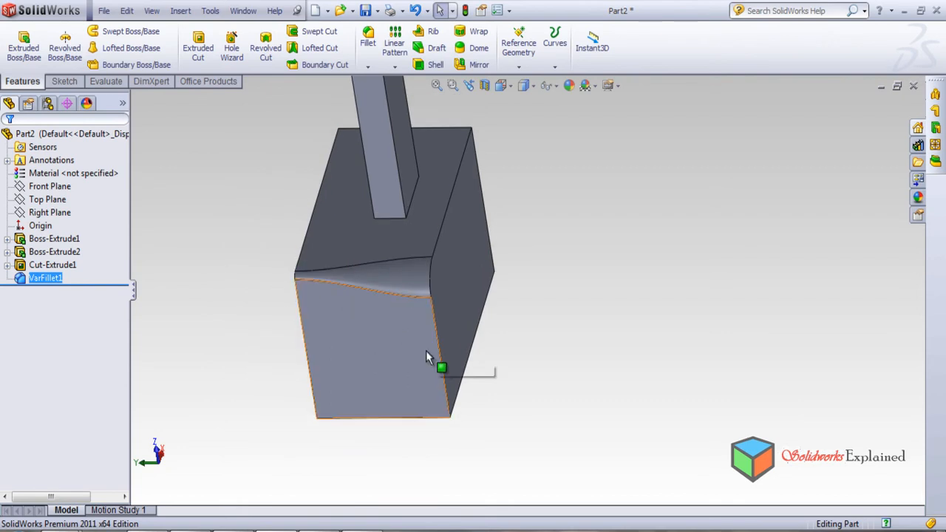
pyautogui.moveTo(435, 372); pyautogui.dragTo(393, 211, button='middle')
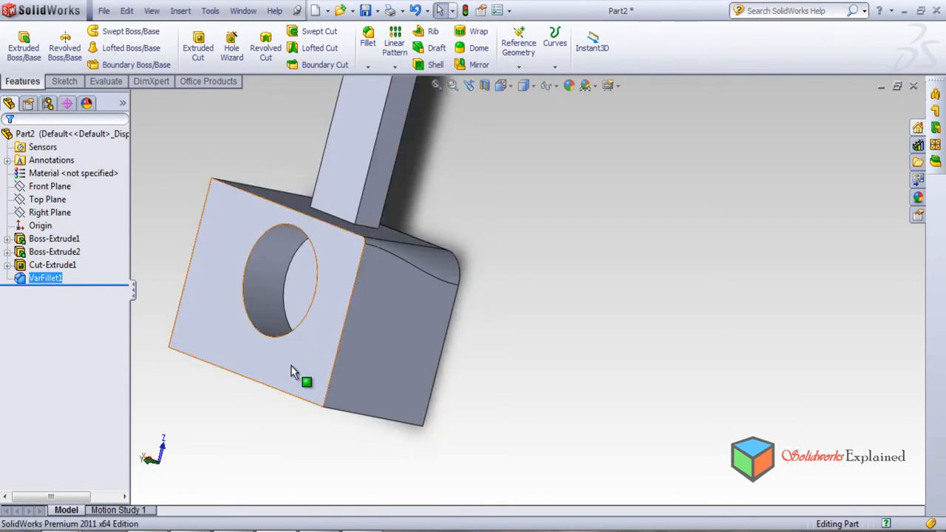
pyautogui.scroll(4, 530, 343)
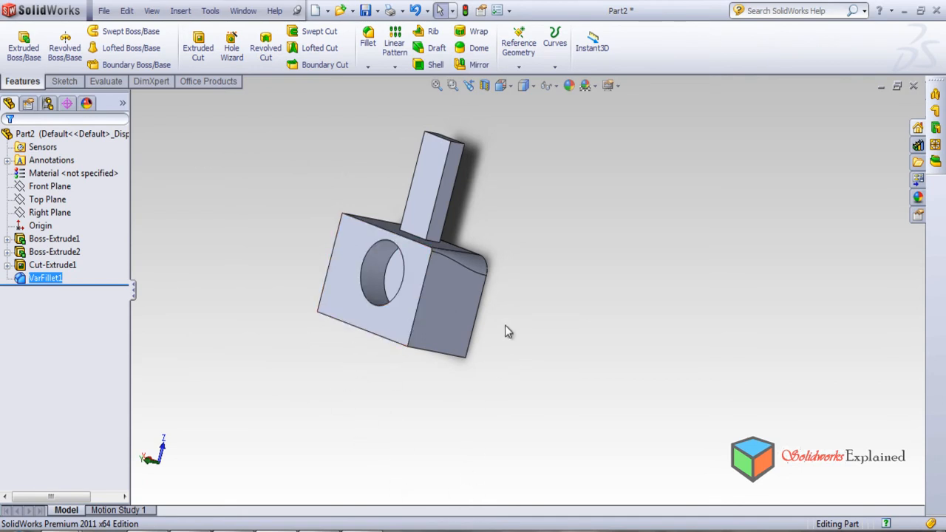
pyautogui.scroll(-2, 473, 207)
pyautogui.scroll(1, 452, 292)
pyautogui.scroll(3, 509, 306)
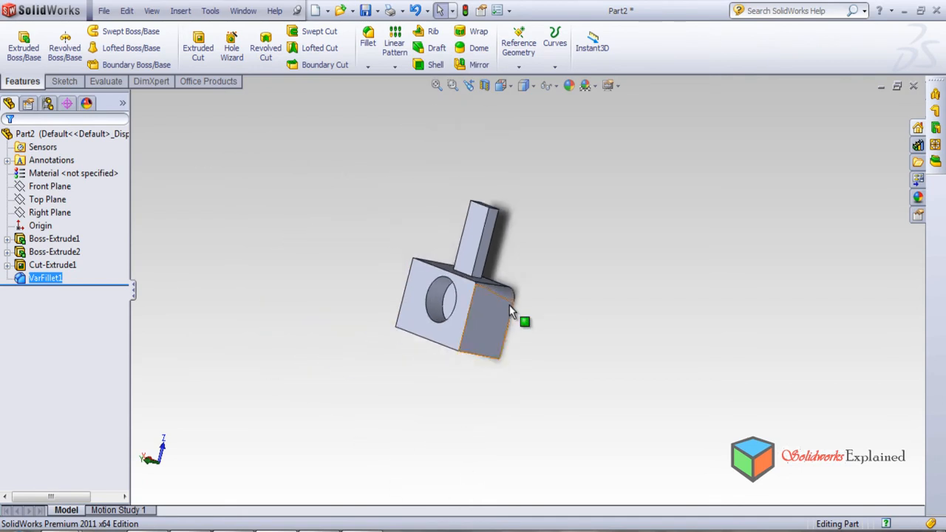
pyautogui.scroll(-4, 509, 305)
pyautogui.moveTo(618, 315); pyautogui.dragTo(490, 394, button='middle')
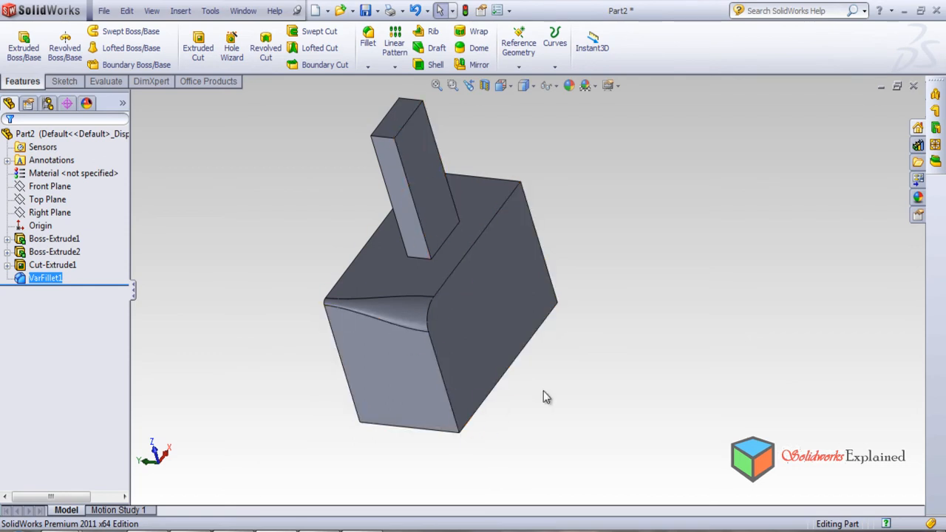
# Start a variable-radius fillet on the block's long edge between the plain side face and the face opposite the bar.
pyautogui.moveTo(405, 396); pyautogui.dragTo(222, 171, button='middle')
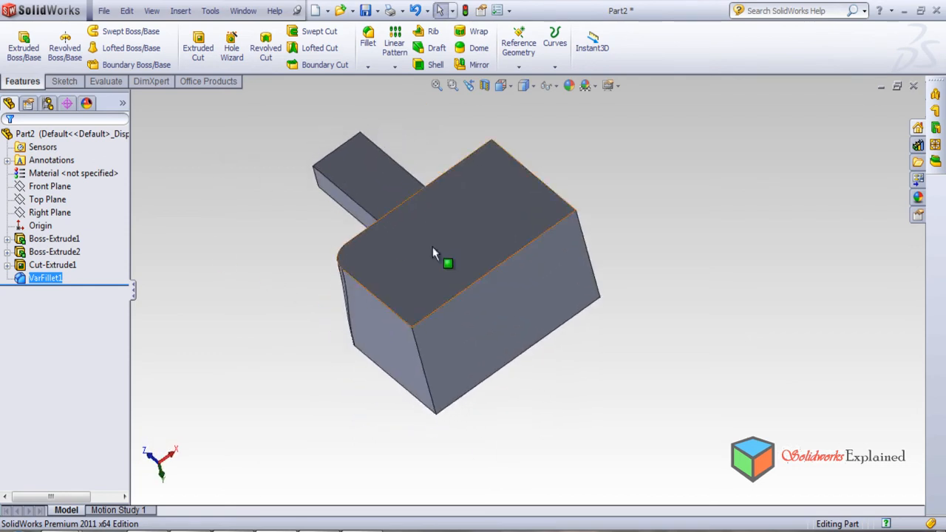
pyautogui.click(368, 38)
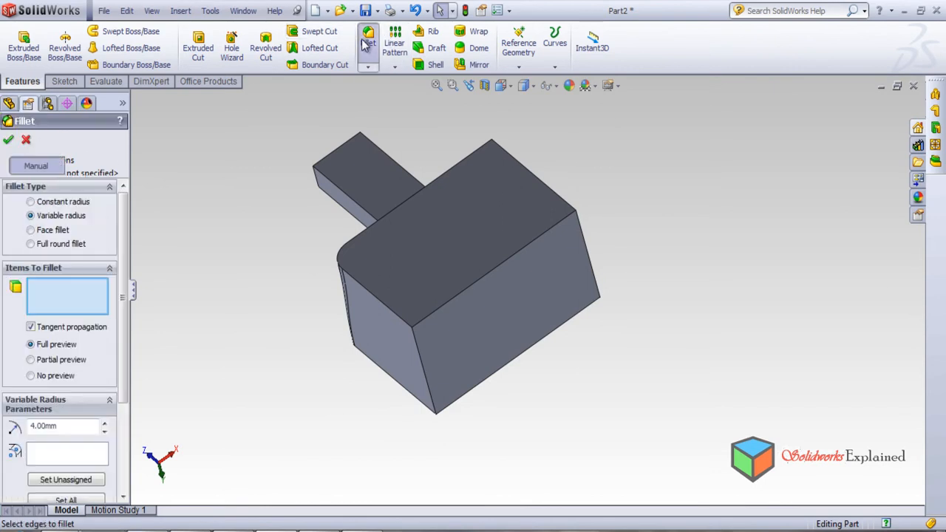
pyautogui.click(441, 309)
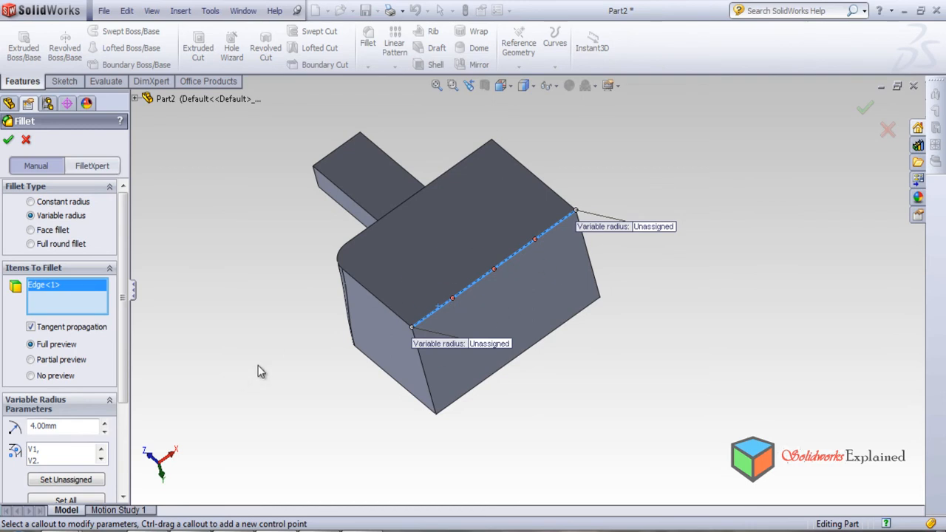
pyautogui.click(105, 426)
pyautogui.click(105, 426)
pyautogui.moveTo(127, 373); pyautogui.dragTo(126, 468)
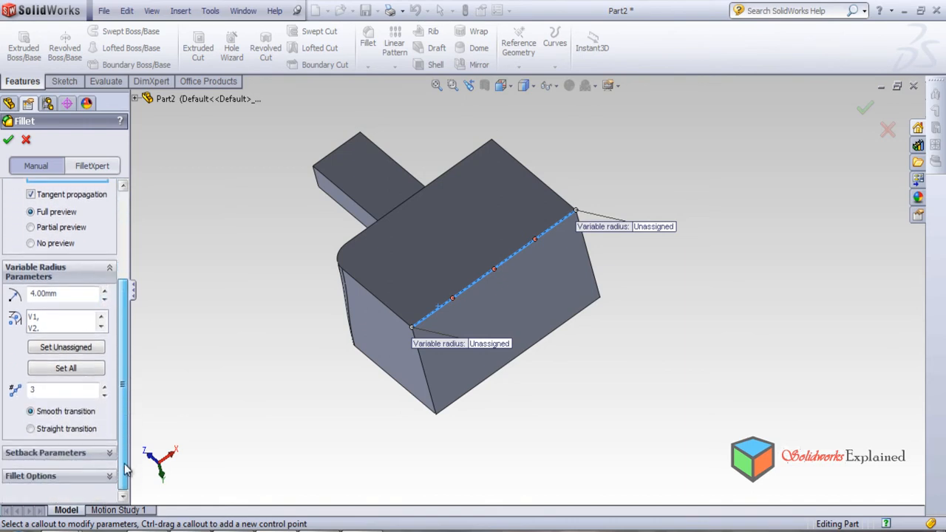
# Set the number of control points along the fillet edge to 6.
pyautogui.click(106, 388)
pyautogui.click(106, 388)
pyautogui.click(106, 387)
pyautogui.click(106, 387)
pyautogui.click(106, 388)
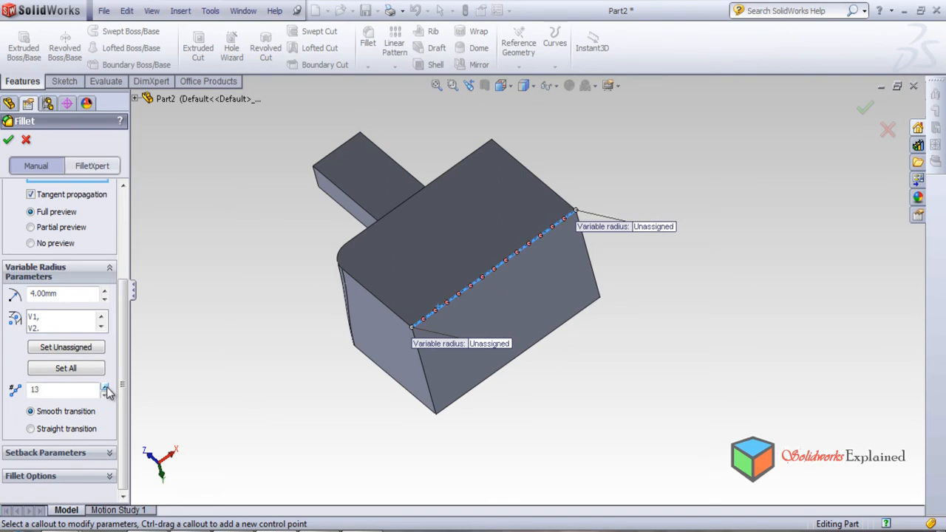
pyautogui.click(105, 394)
pyautogui.click(105, 394)
pyautogui.click(105, 395)
pyautogui.click(105, 394)
pyautogui.click(105, 394)
pyautogui.click(105, 394)
pyautogui.click(105, 394)
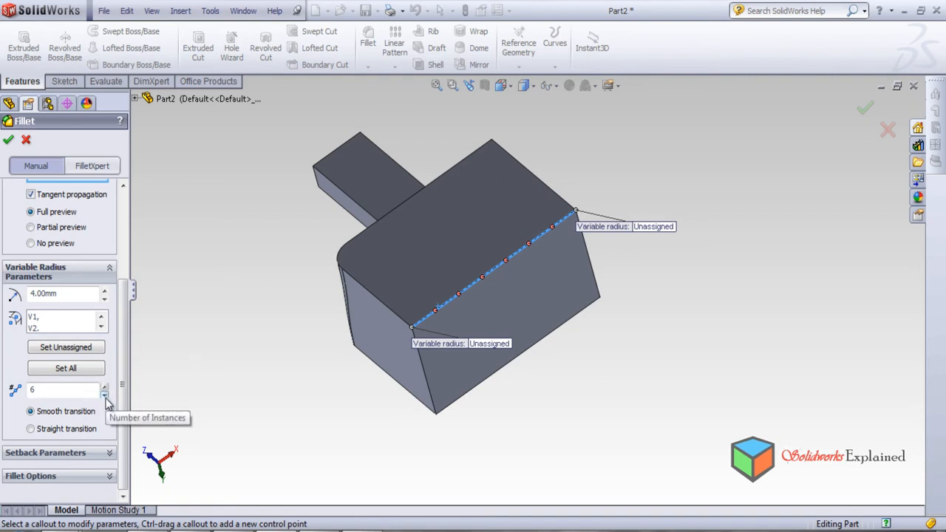
# Assign a 2 mm radius to the edge's end nearest the existing fillet and 8 mm to its far end.
pyautogui.click(41, 323)
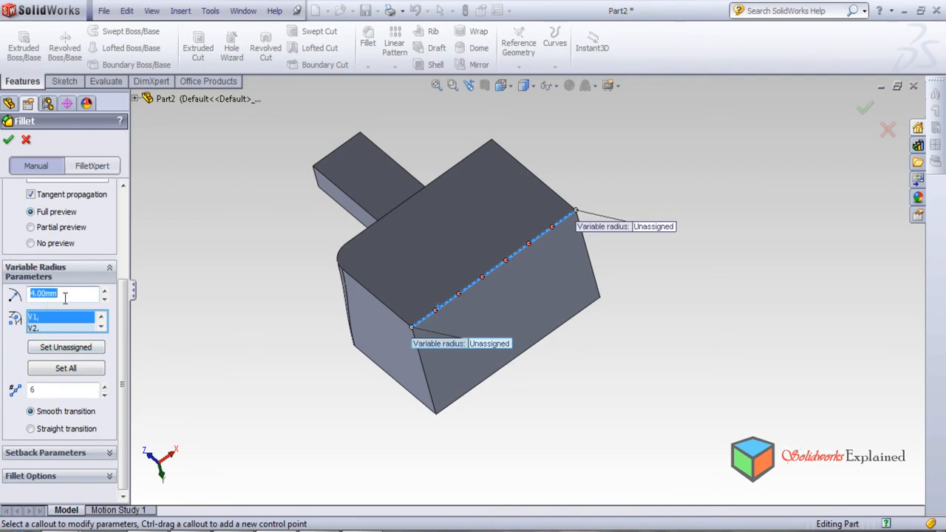
pyautogui.write('2')
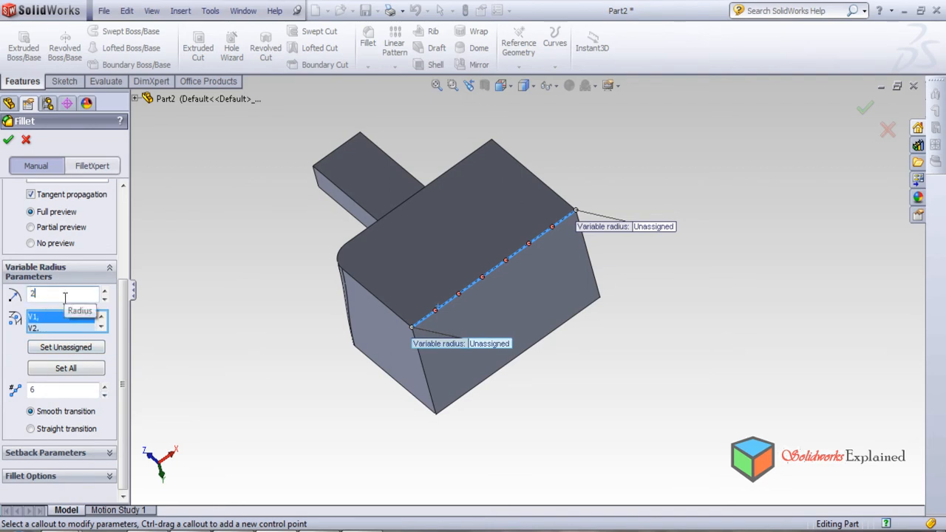
pyautogui.press('Return')
pyautogui.click(42, 328)
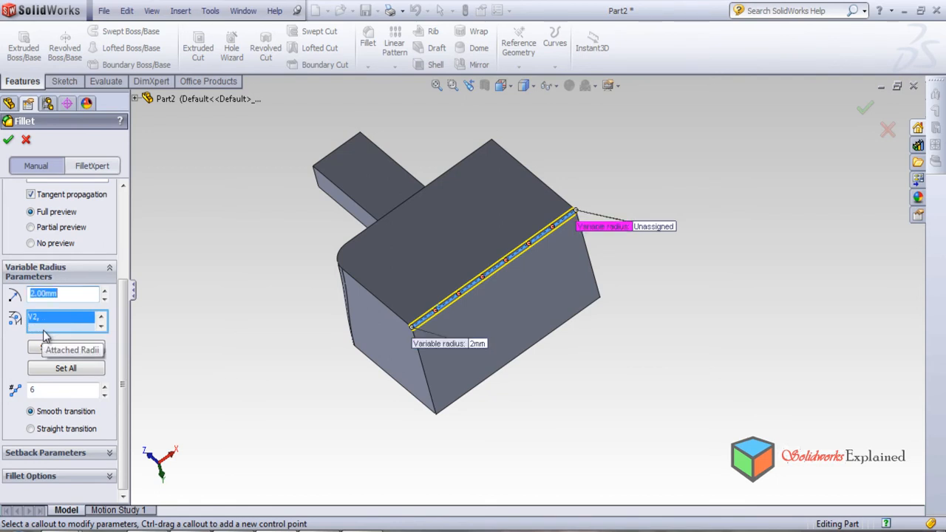
pyautogui.write('8')
pyautogui.press('Return')
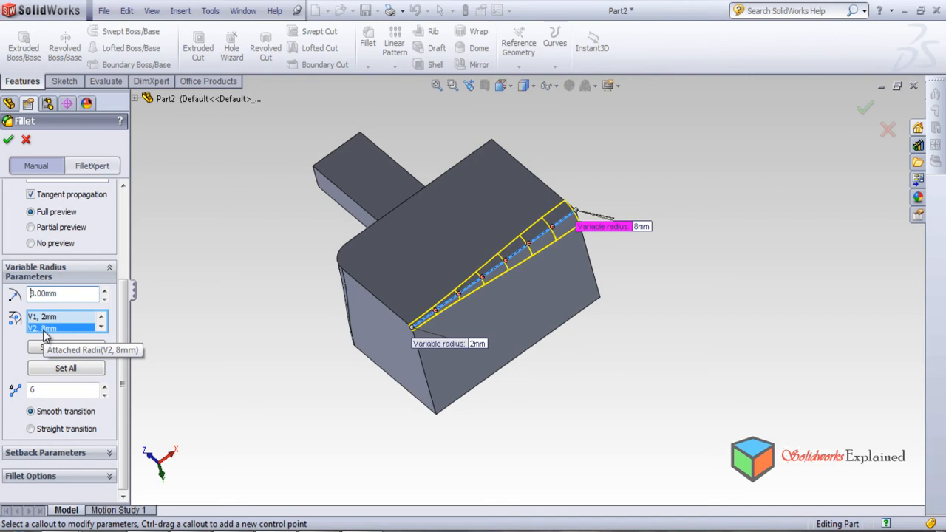
# Change the fillet radius at the far end of the edge to 10 mm.
pyautogui.click(100, 326)
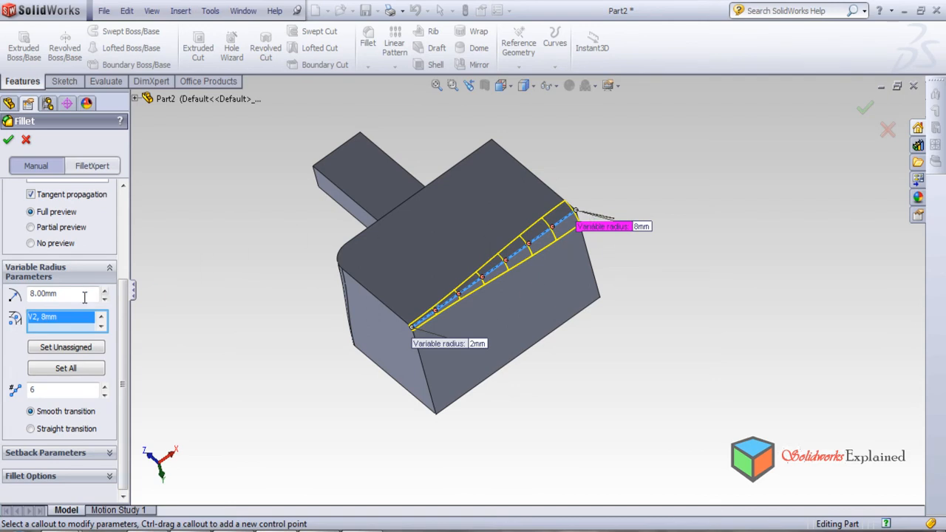
pyautogui.moveTo(89, 292); pyautogui.dragTo(1, 277)
pyautogui.write('10')
pyautogui.press('Return')
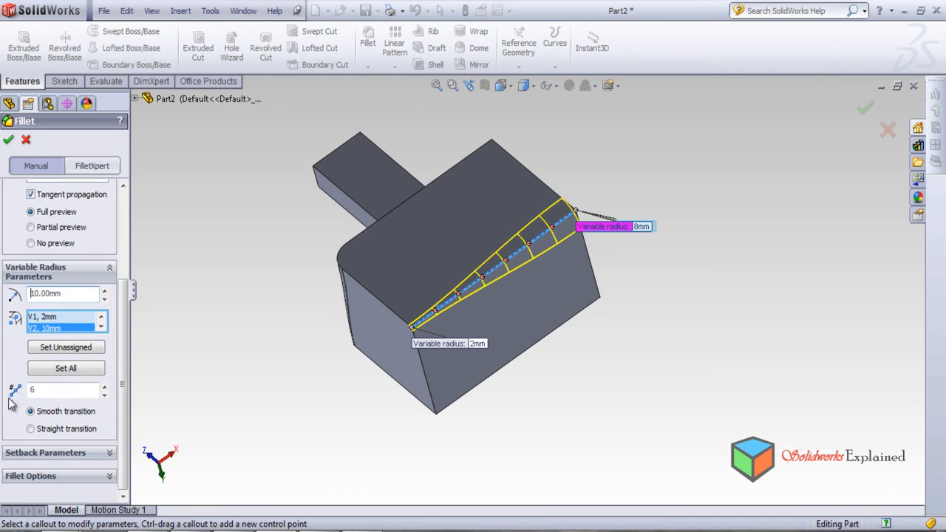
# Activate the control point nearest the 2 mm end, at 14.29%, with a 10 mm radius and create the fillet.
pyautogui.click(437, 317)
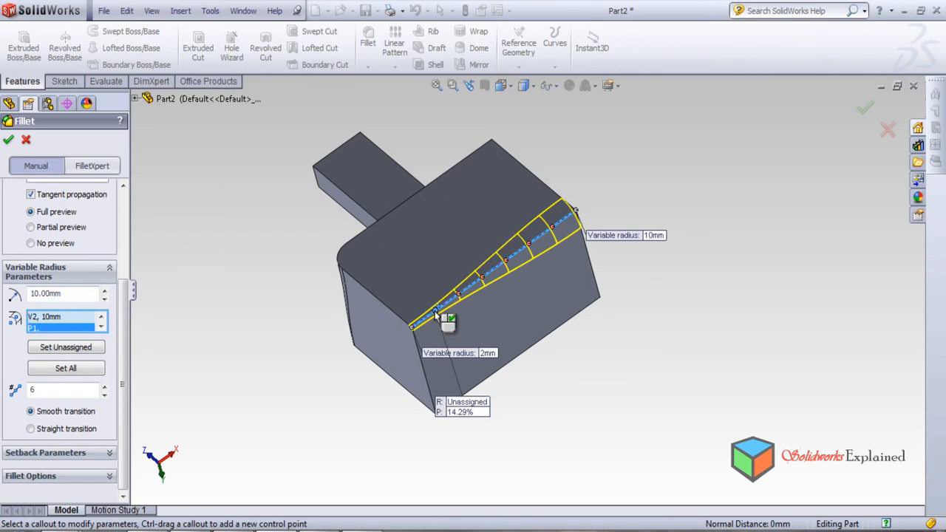
pyautogui.click(55, 347)
pyautogui.press('Return')
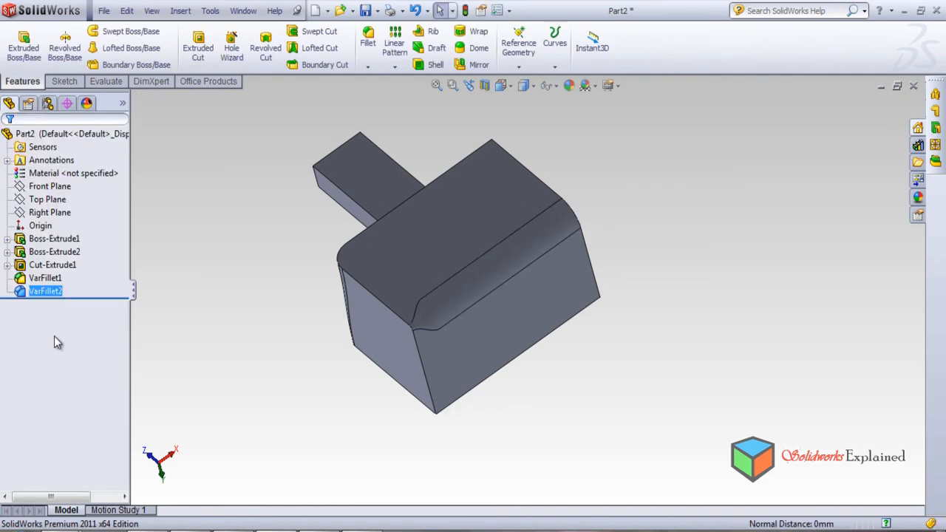
pyautogui.rightClick(39, 294)
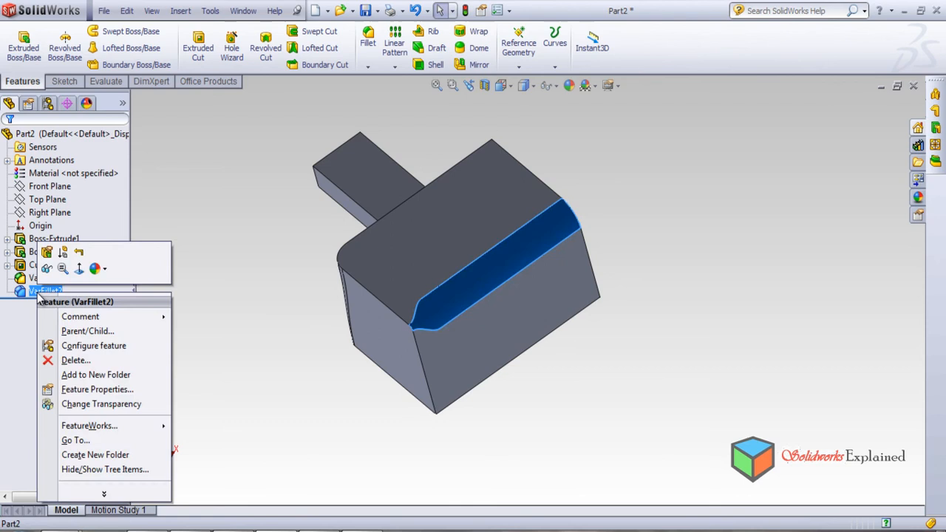
pyautogui.click(48, 255)
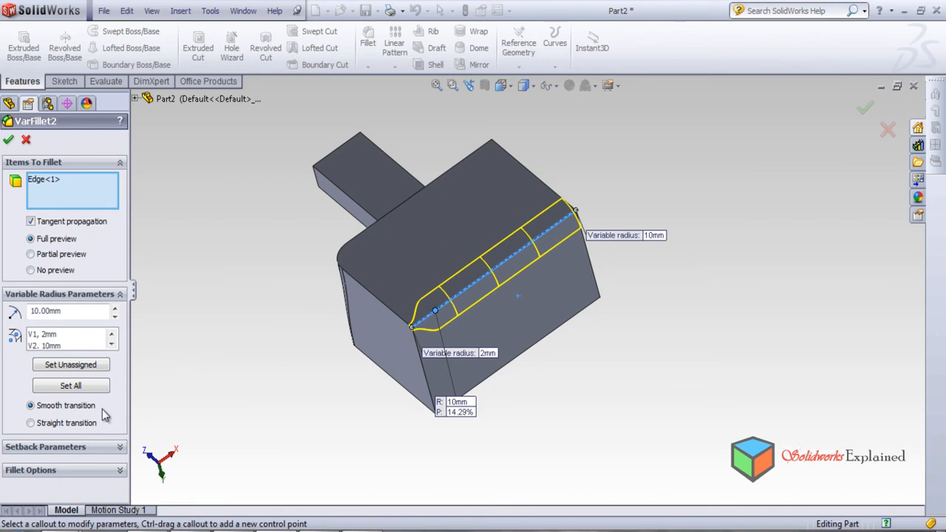
pyautogui.click(453, 305)
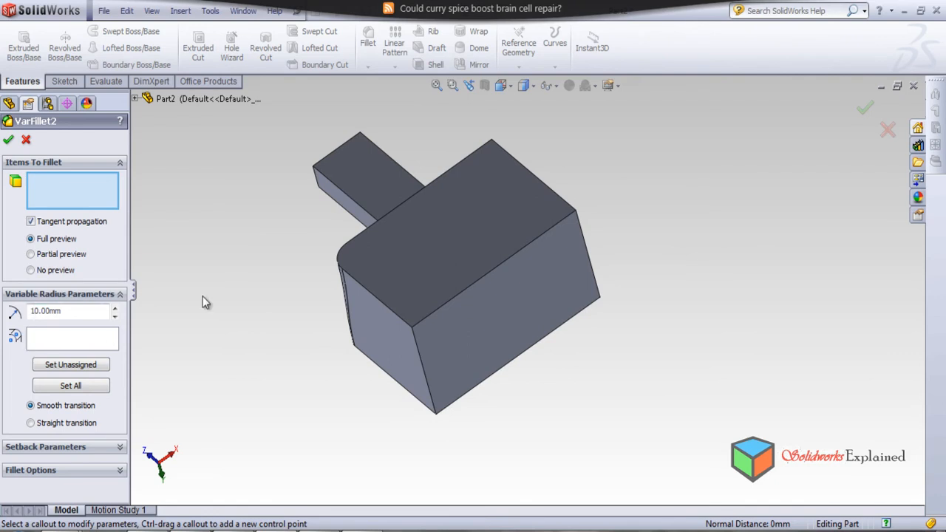
pyautogui.click(428, 321)
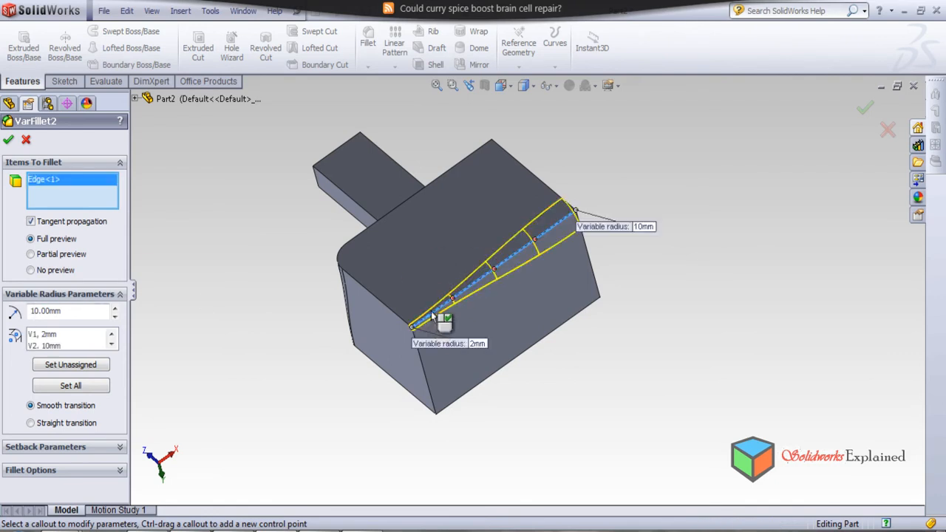
pyautogui.click(110, 344)
pyautogui.click(112, 335)
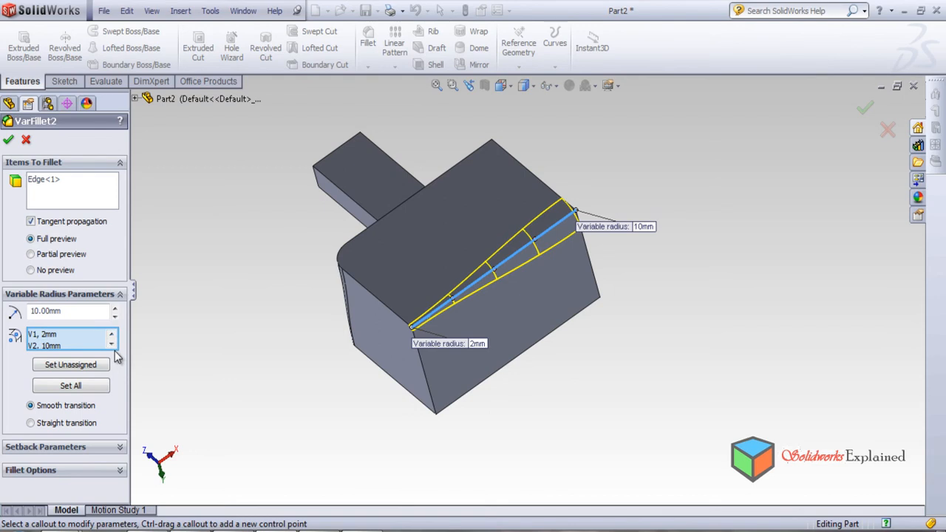
pyautogui.click(118, 448)
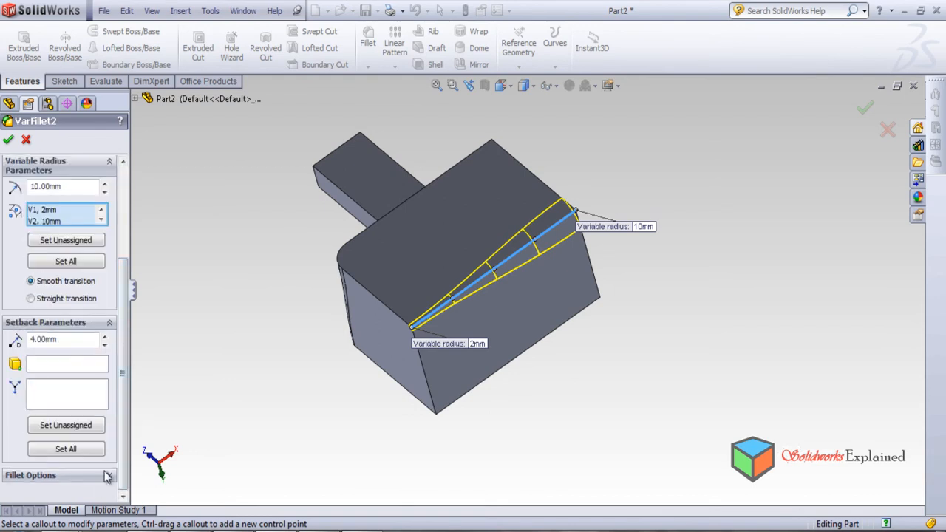
pyautogui.click(108, 476)
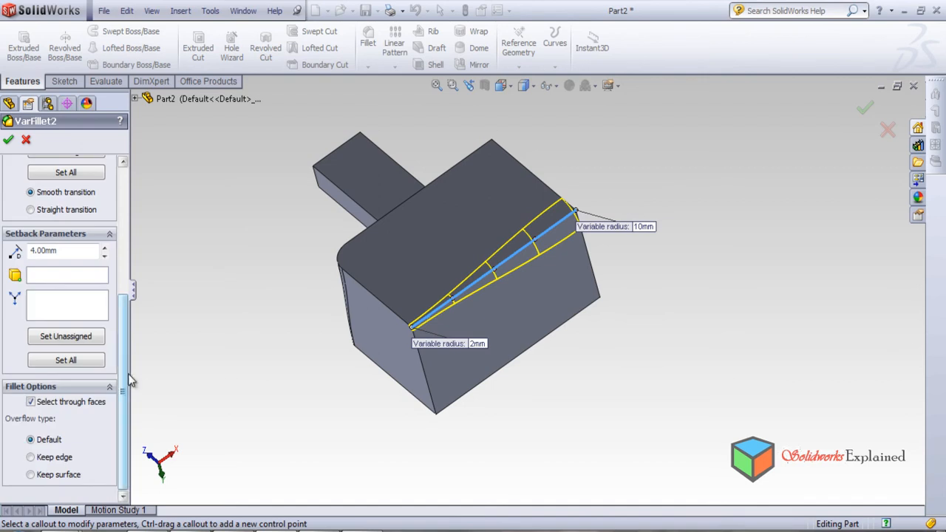
pyautogui.moveTo(127, 383); pyautogui.dragTo(132, 241)
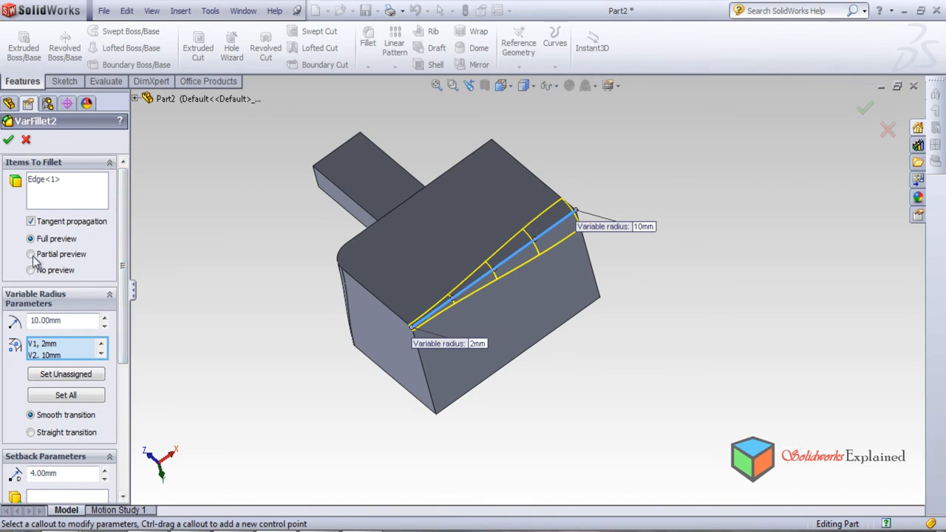
pyautogui.click(26, 142)
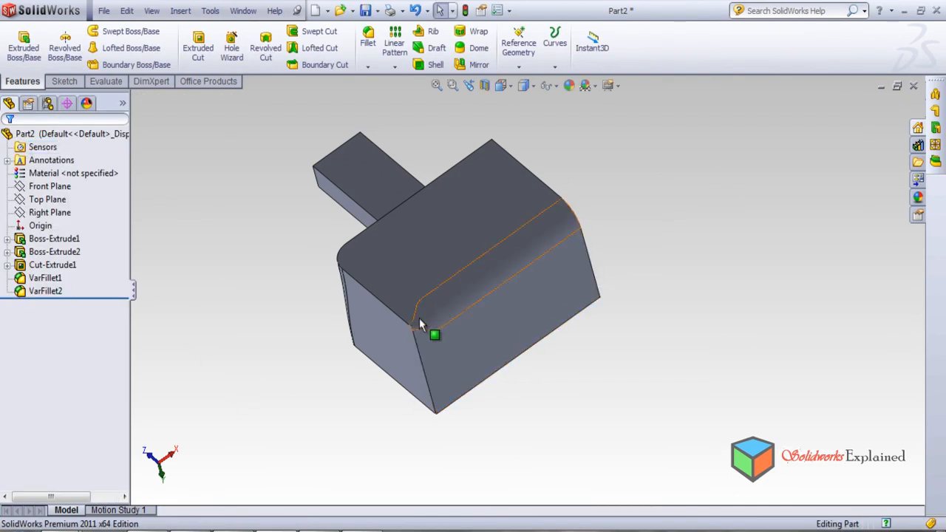
# Review the control-point radii in the definition of the variable fillet on the block's long edge.
pyautogui.moveTo(450, 395); pyautogui.dragTo(387, 426, button='middle')
pyautogui.click(44, 278)
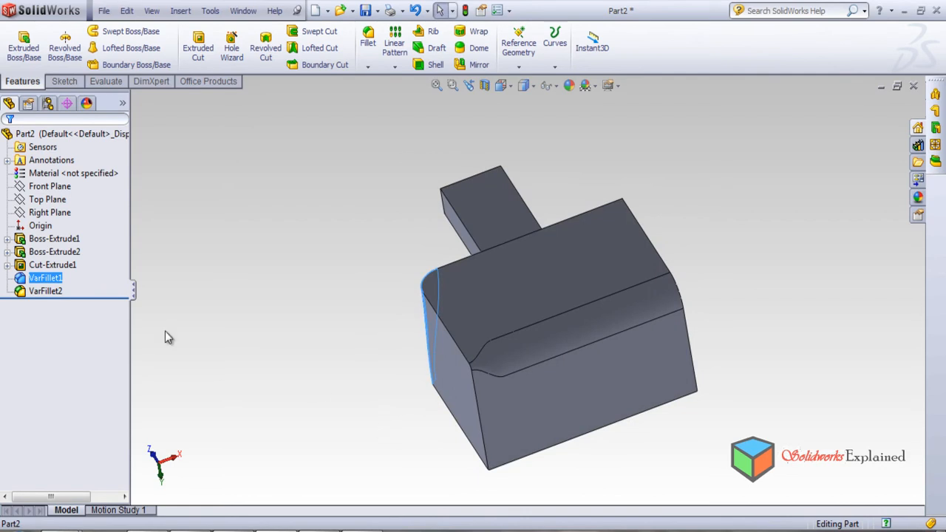
pyautogui.click(31, 293)
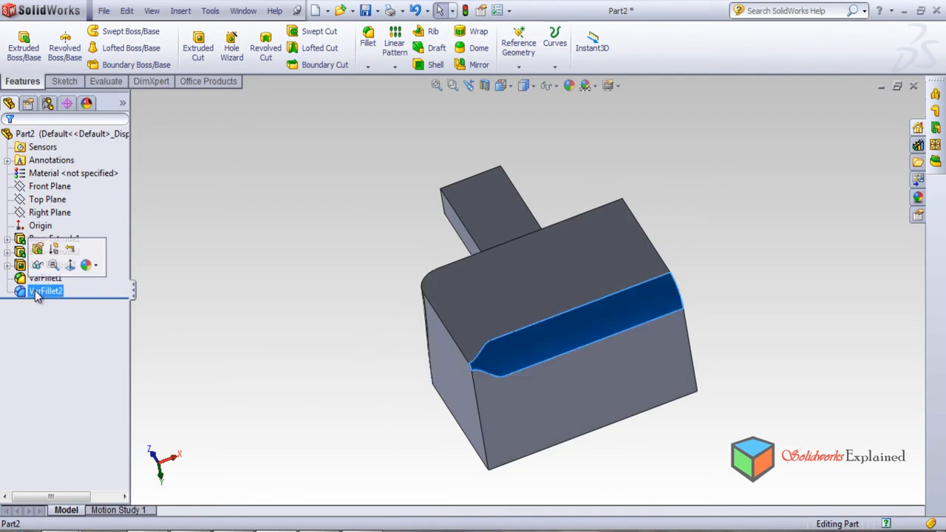
pyautogui.click(37, 251)
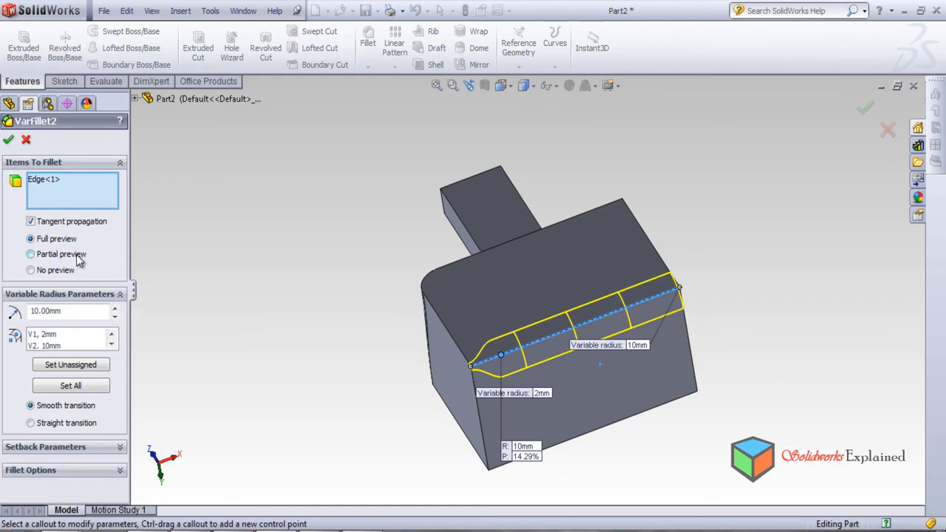
pyautogui.click(9, 139)
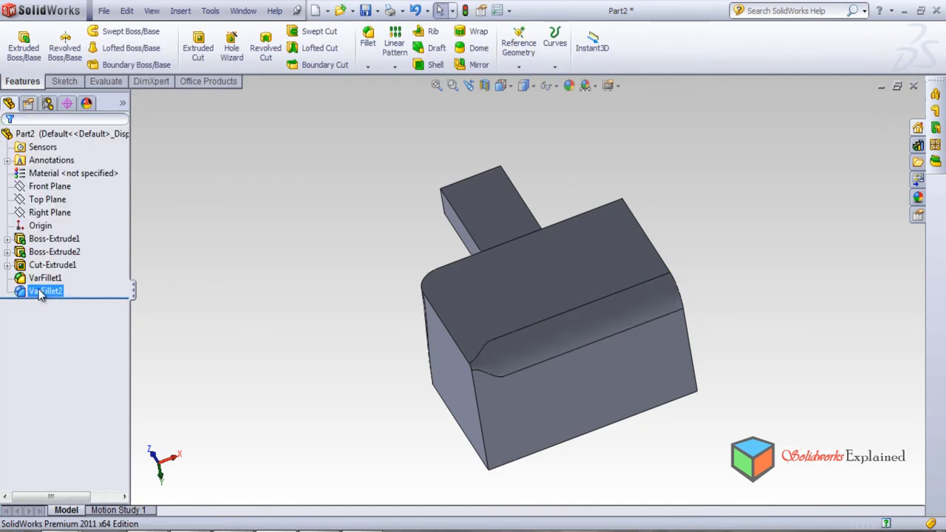
# Delete the VarFillet2 feature from the part.
pyautogui.rightClick(42, 291)
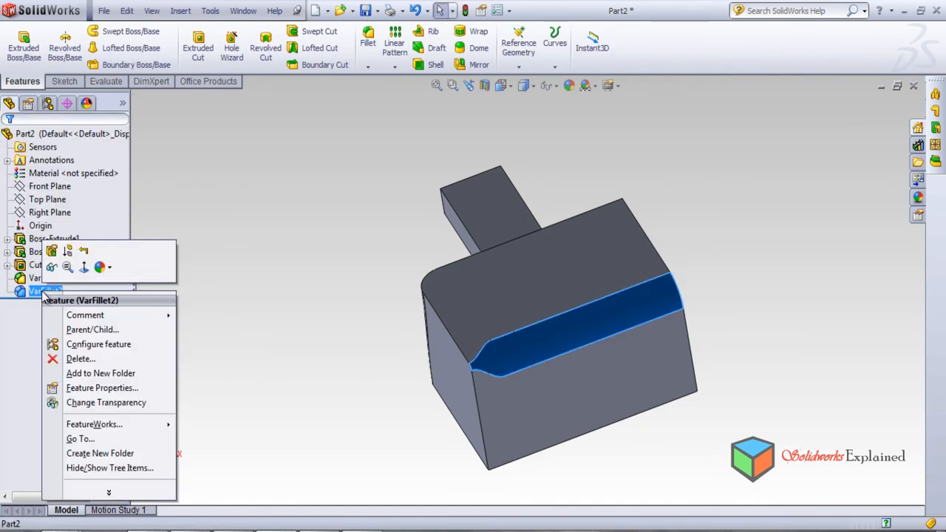
pyautogui.click(80, 360)
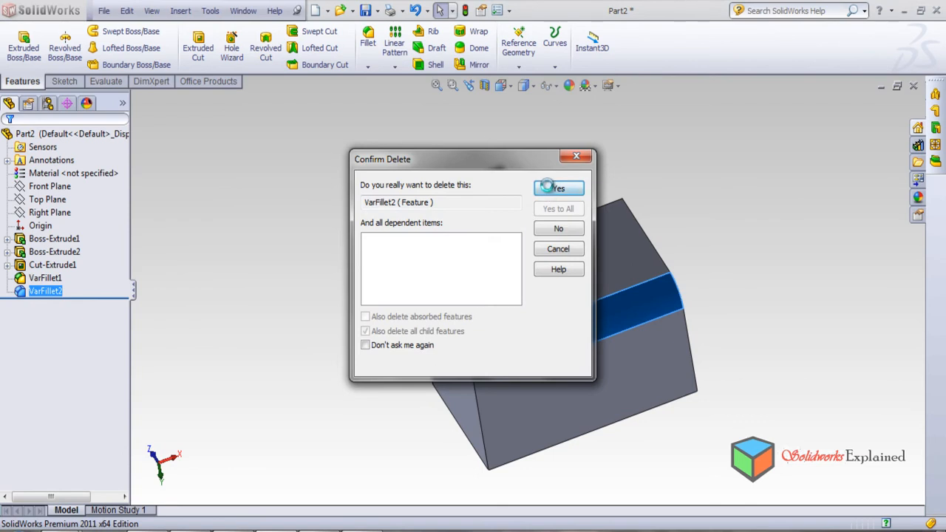
pyautogui.click(550, 190)
# Set up a new variable-radius fillet on the block's long edge opposite the bar, with 6 control points.
pyautogui.click(368, 39)
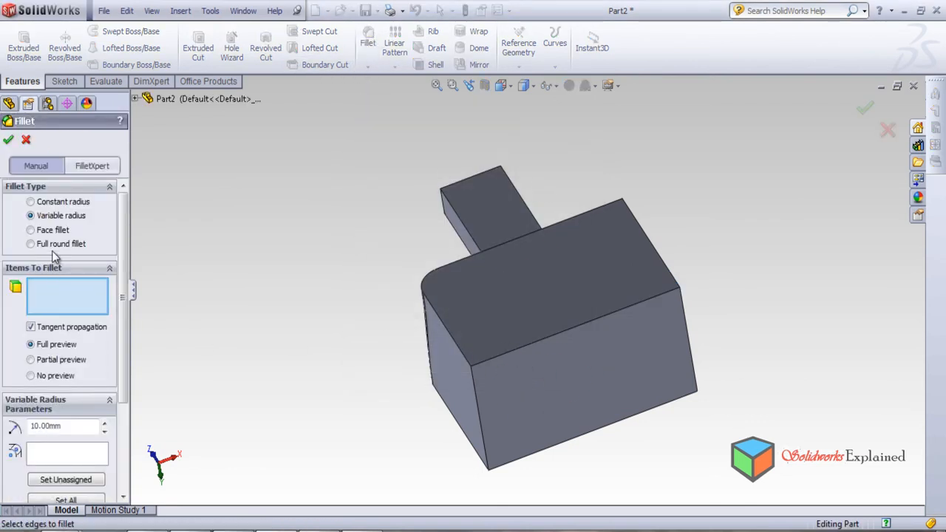
pyautogui.click(523, 350)
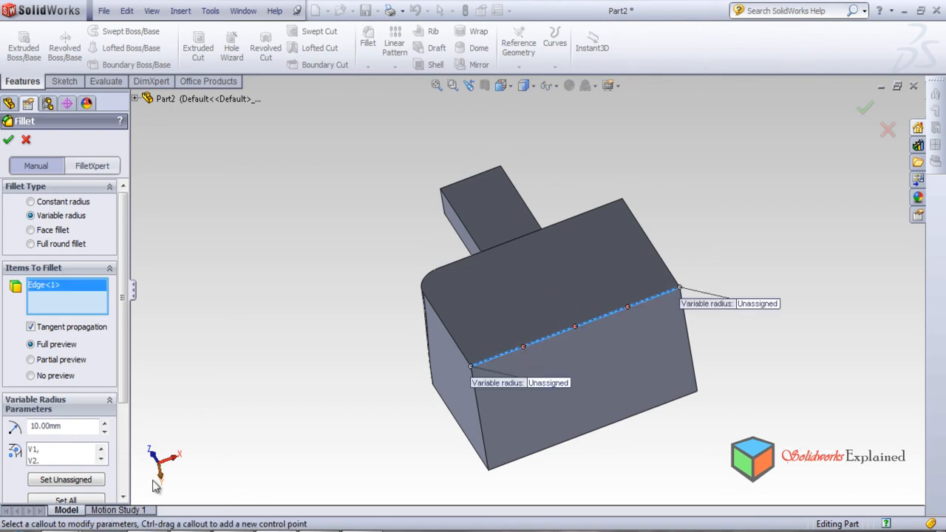
pyautogui.scroll(-5, 122, 399)
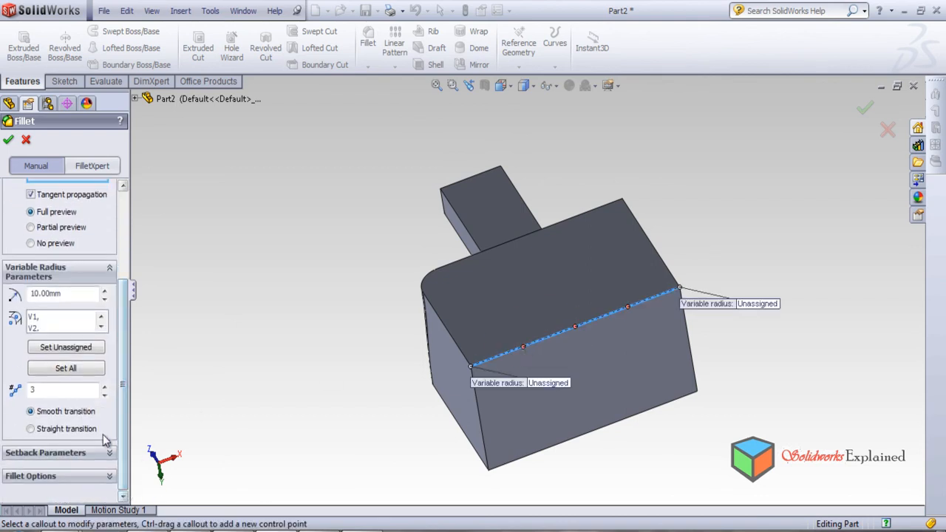
pyautogui.click(104, 387)
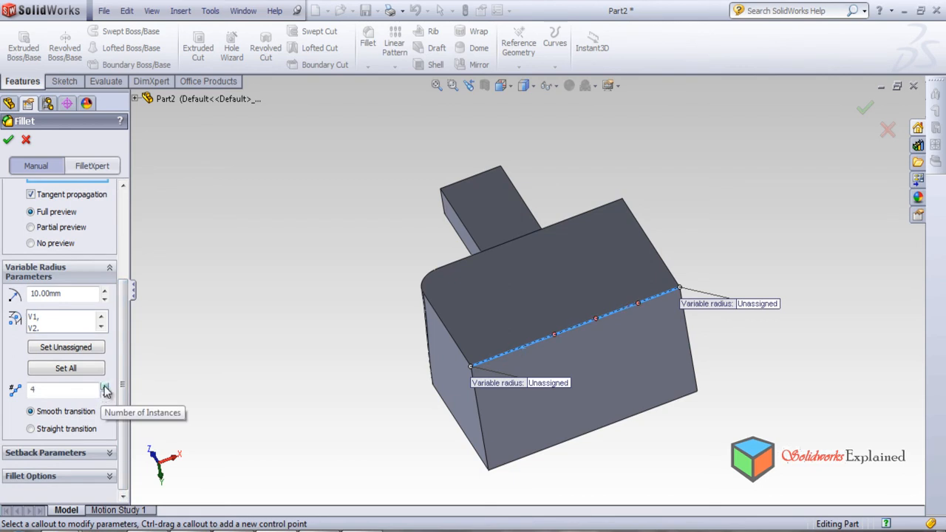
pyautogui.click(104, 387)
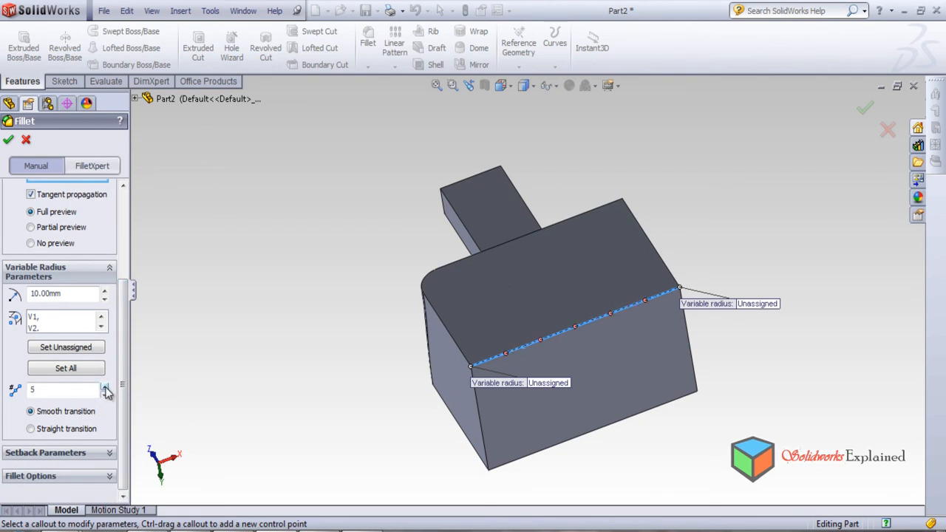
pyautogui.click(104, 387)
# Set the edge's first end radius V1 to 2 mm and activate the control point at 14.29% with an 8 mm radius.
pyautogui.click(50, 318)
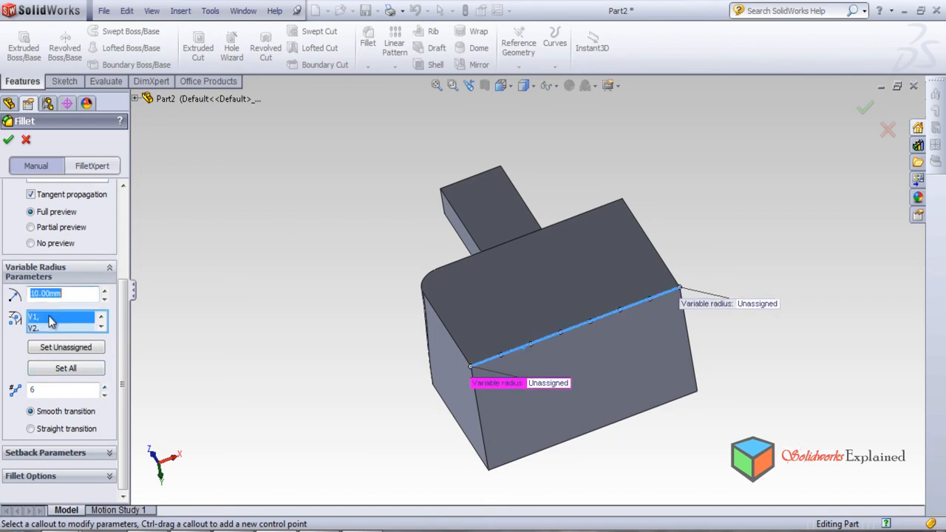
pyautogui.write('2')
pyautogui.press('Return')
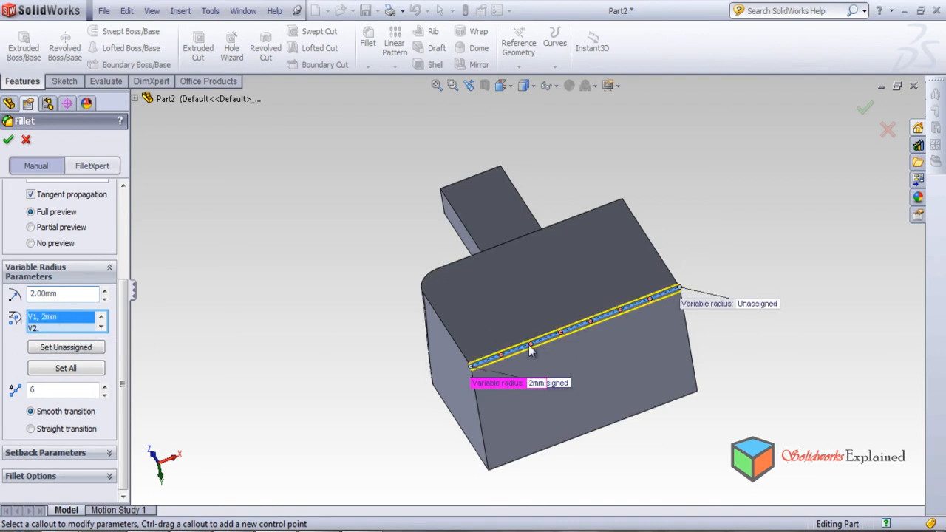
pyautogui.click(503, 359)
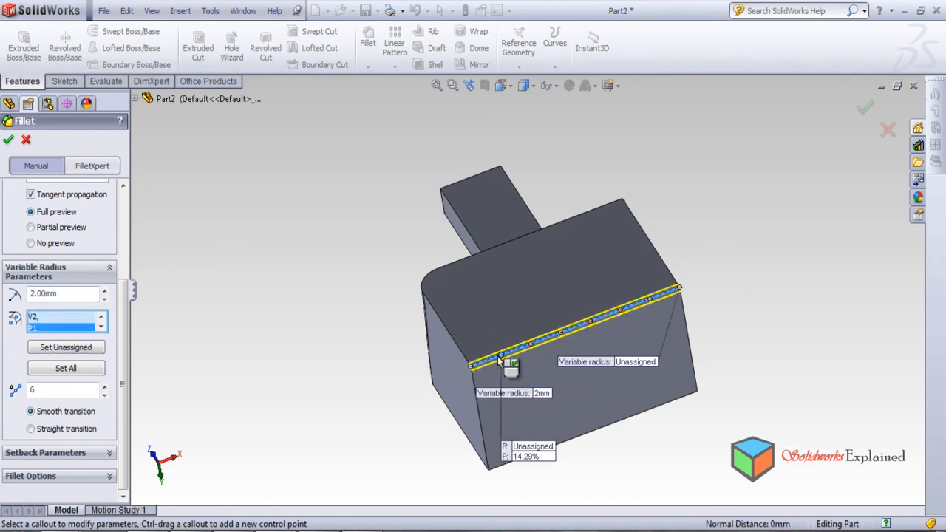
pyautogui.click(64, 294)
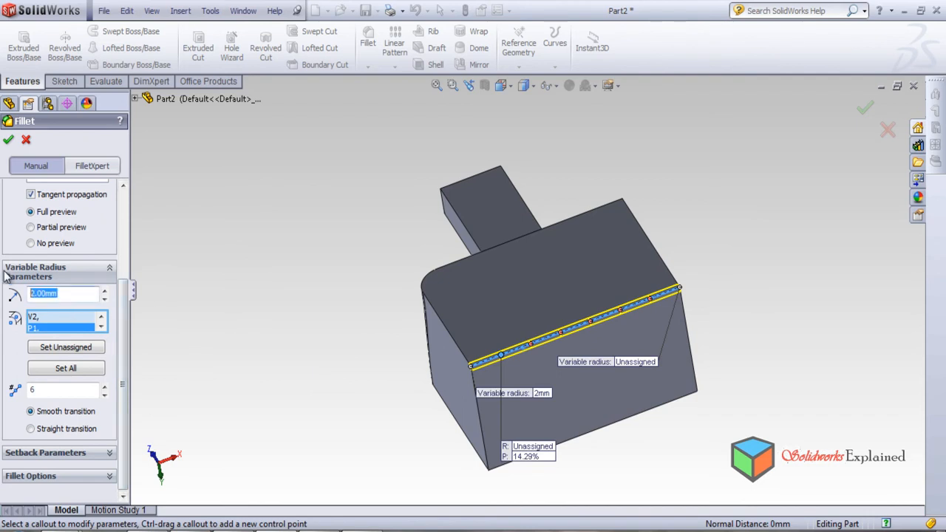
pyautogui.write('8')
pyautogui.press('Return')
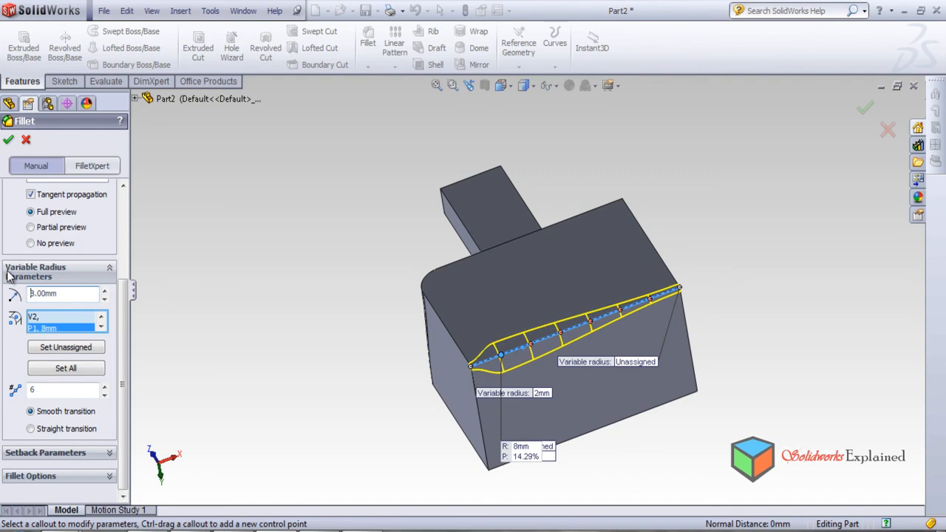
# Activate the control point at 28.57% with a 2 mm radius and the one at 42.86% with an 8 mm radius.
pyautogui.click(532, 346)
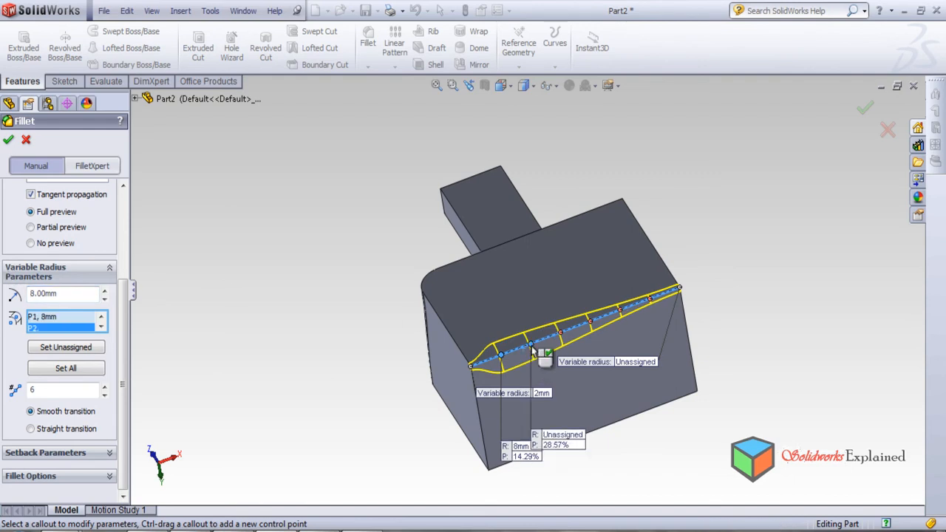
pyautogui.doubleClick(74, 293)
pyautogui.write('2')
pyautogui.press('Return')
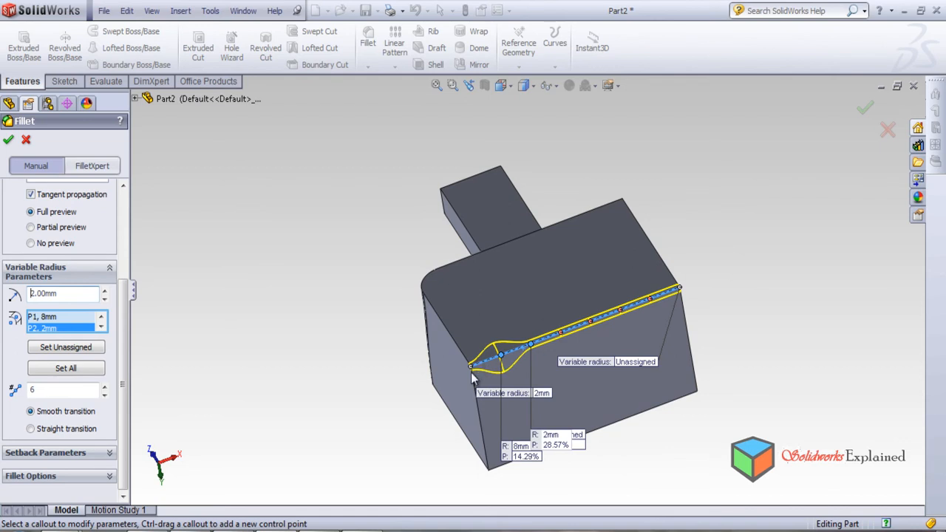
pyautogui.click(562, 337)
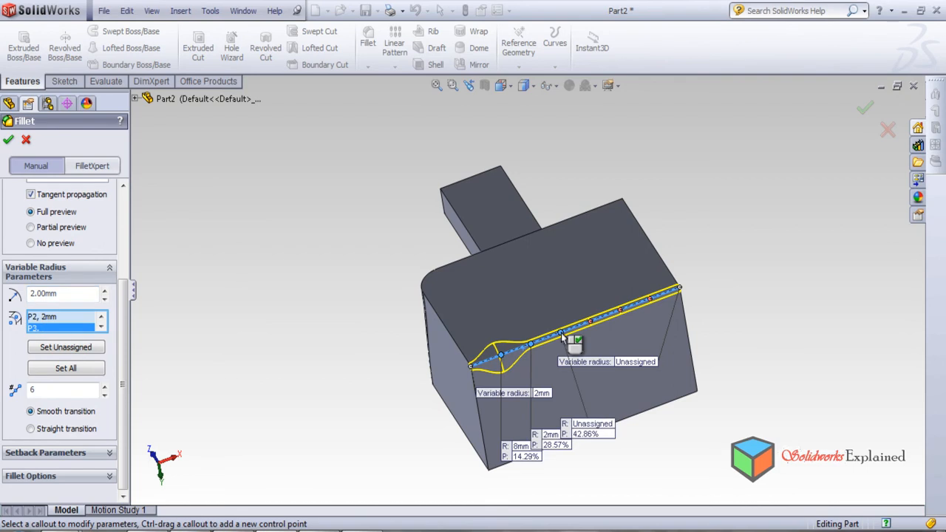
pyautogui.click(65, 294)
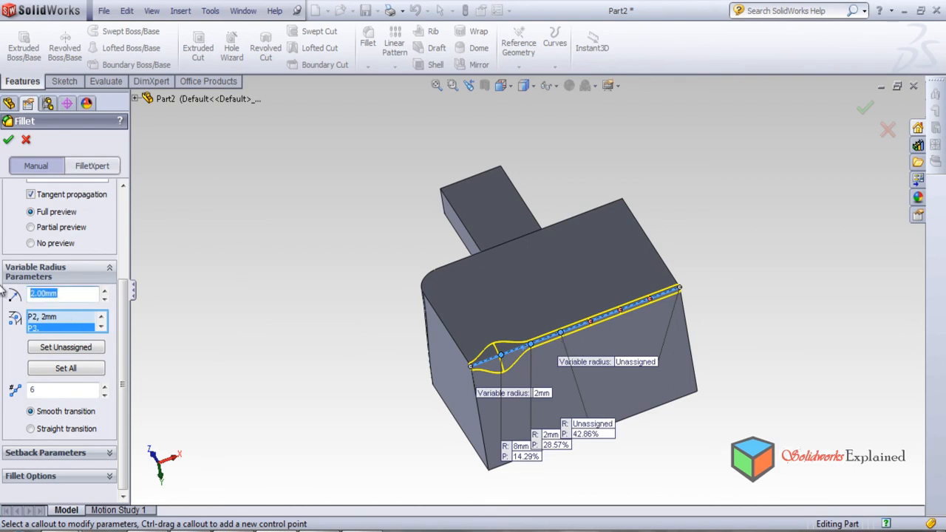
pyautogui.write('8')
pyautogui.press('Return')
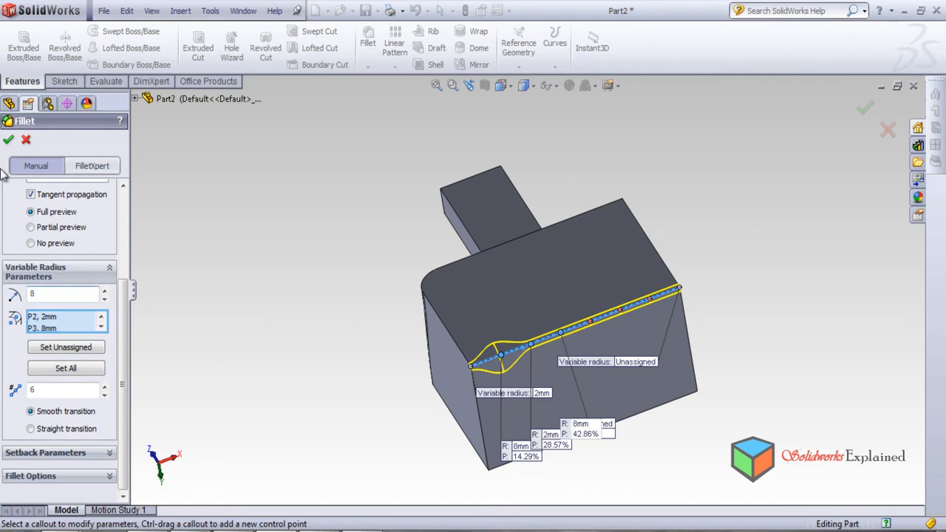
# Activate the control points at 57.14% and 71.43% and assign an 8 mm radius to the one at 71.43%.
pyautogui.click(592, 327)
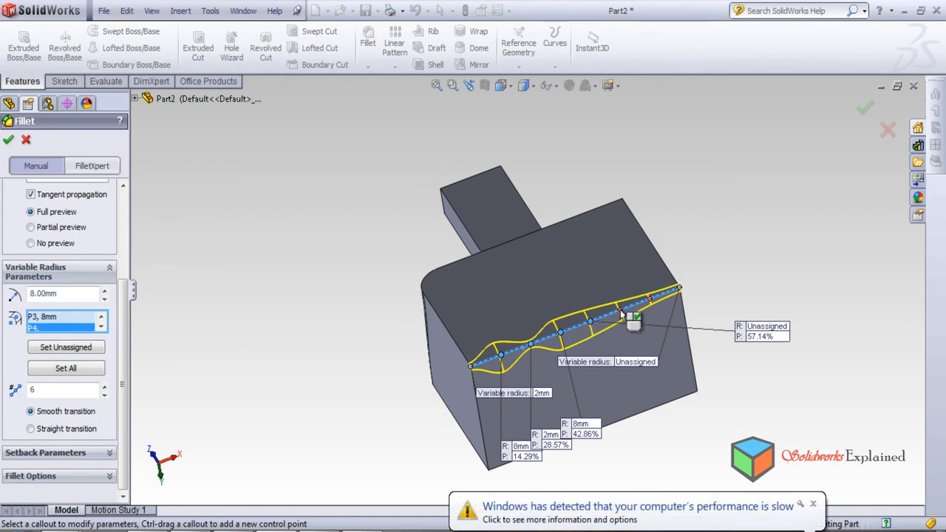
pyautogui.click(623, 315)
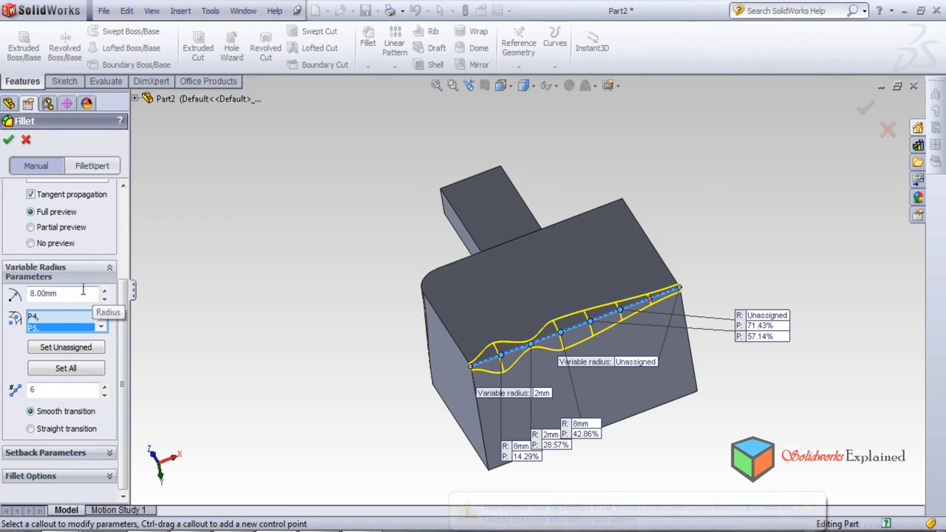
pyautogui.moveTo(92, 294); pyautogui.dragTo(6, 291)
pyautogui.write('8')
pyautogui.press('Return')
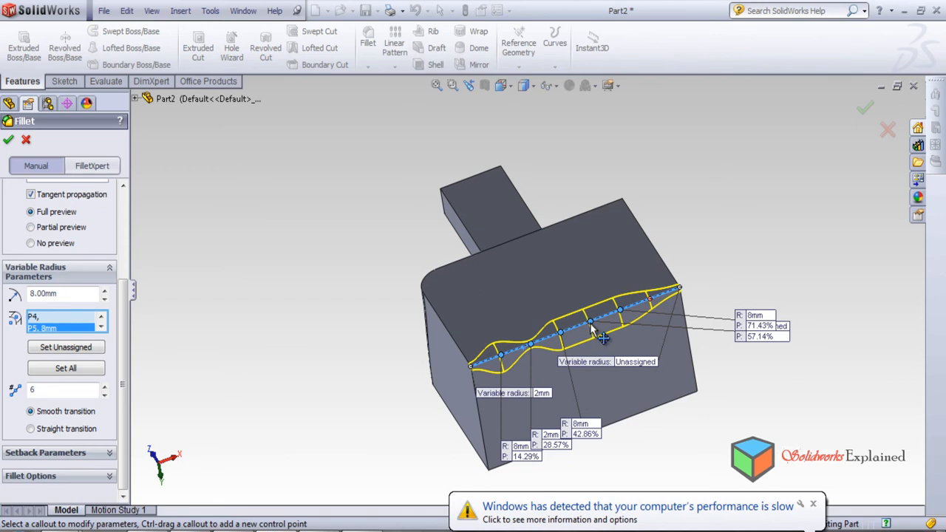
# Try a 2 mm radius at the 71.43% control point and return it to 8 mm.
pyautogui.click(77, 292)
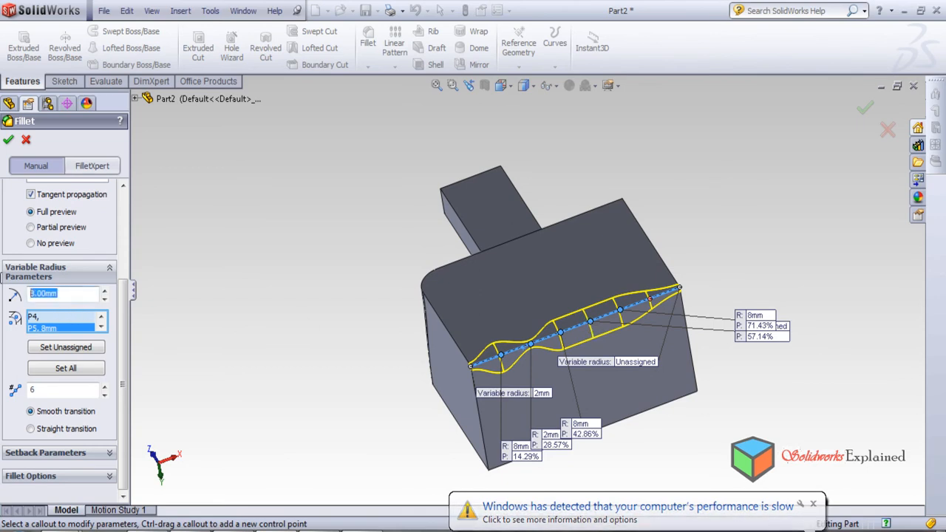
pyautogui.write('2')
pyautogui.press('Return')
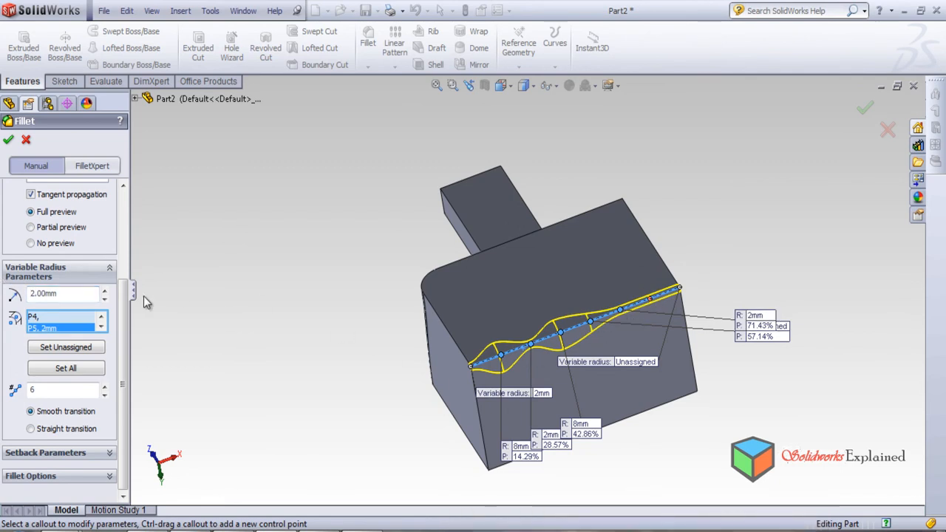
pyautogui.doubleClick(62, 298)
pyautogui.write('8')
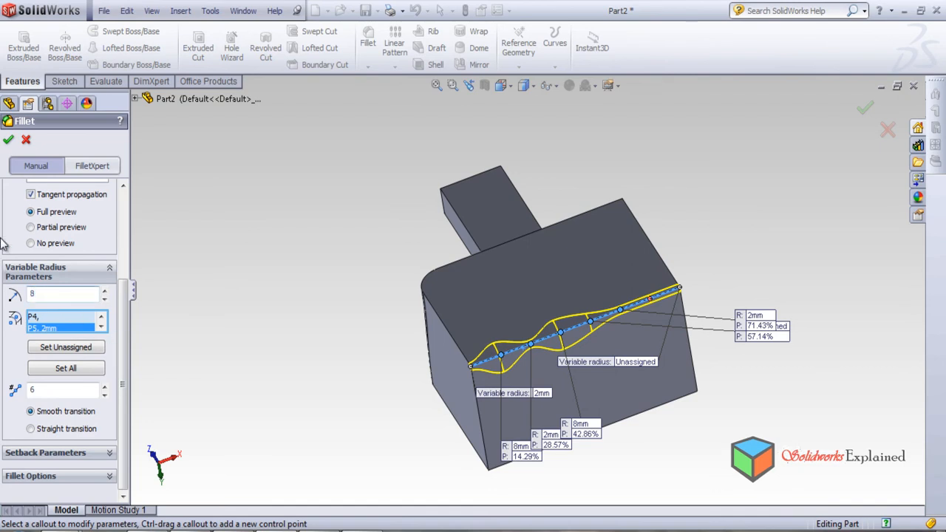
pyautogui.press('Return')
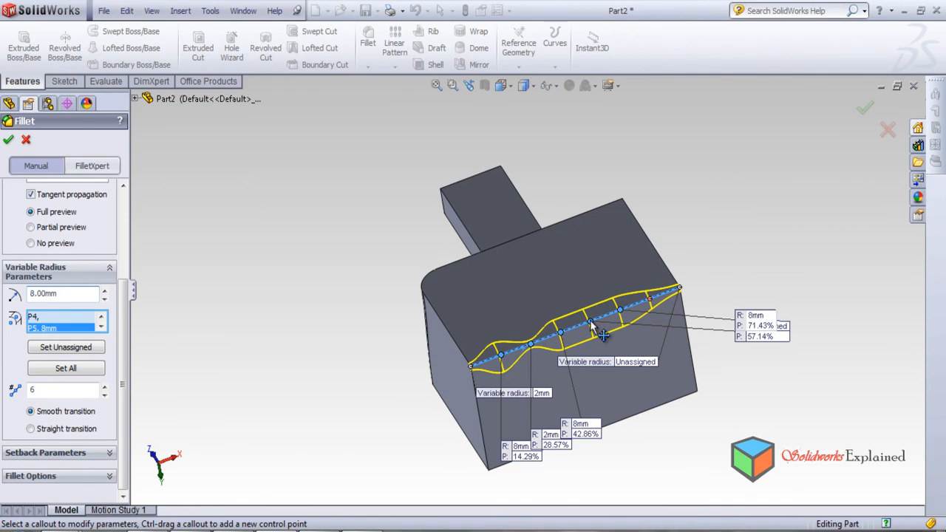
# Set the radius of the control point at 57.14% to 2 mm.
pyautogui.click(69, 316)
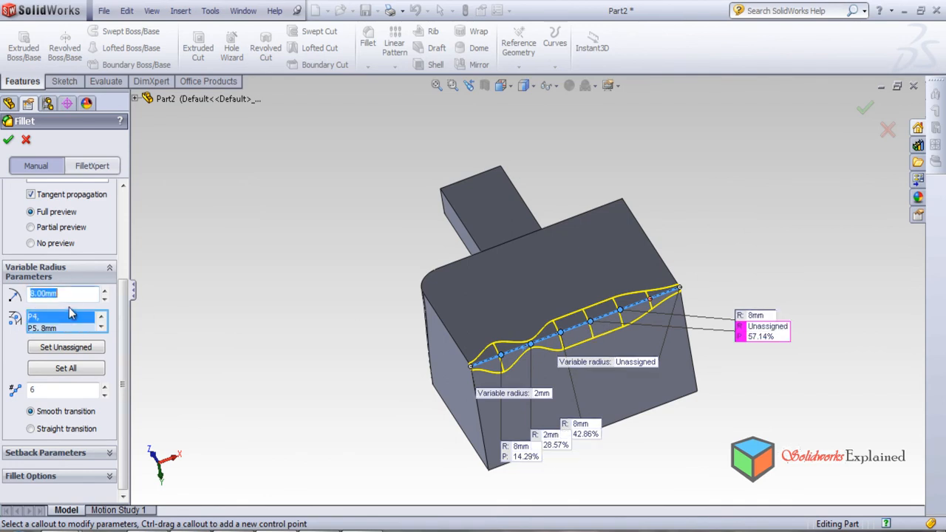
pyautogui.write('2')
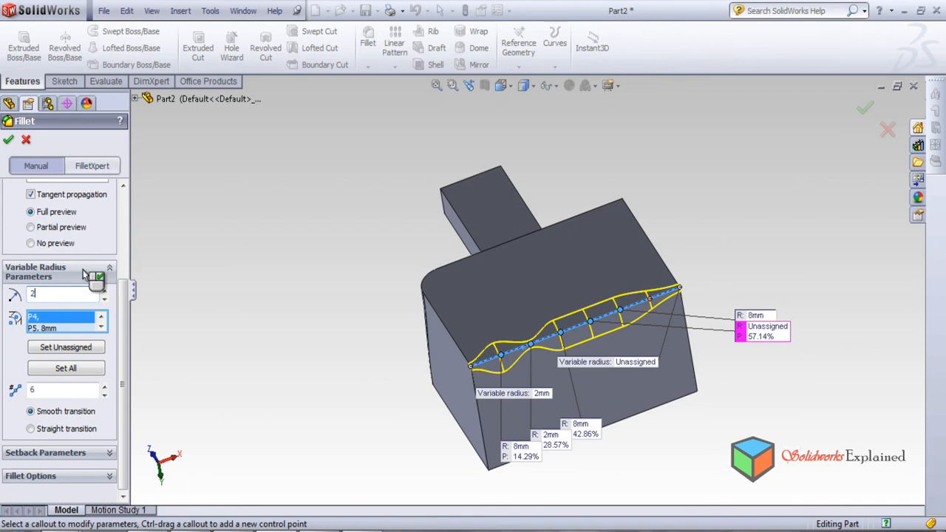
pyautogui.press('Return')
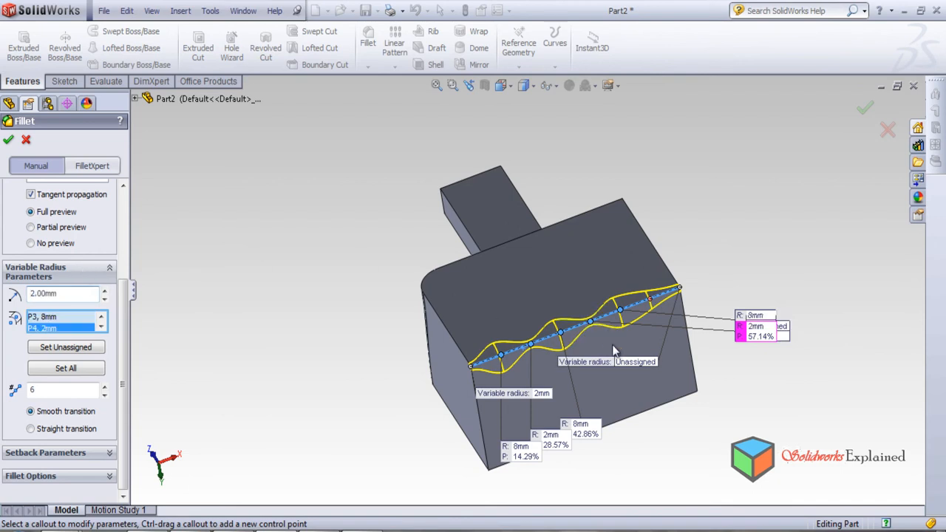
# Activate the control point at 85.71% with a 2 mm radius and create the variable fillet.
pyautogui.click(649, 300)
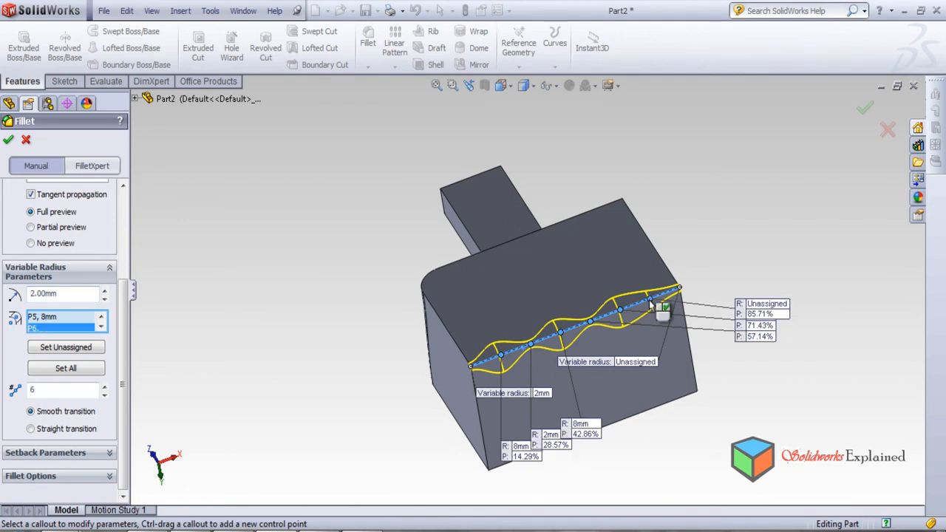
pyautogui.click(82, 296)
pyautogui.moveTo(82, 296); pyautogui.dragTo(11, 292)
pyautogui.write('2')
pyautogui.press('Return')
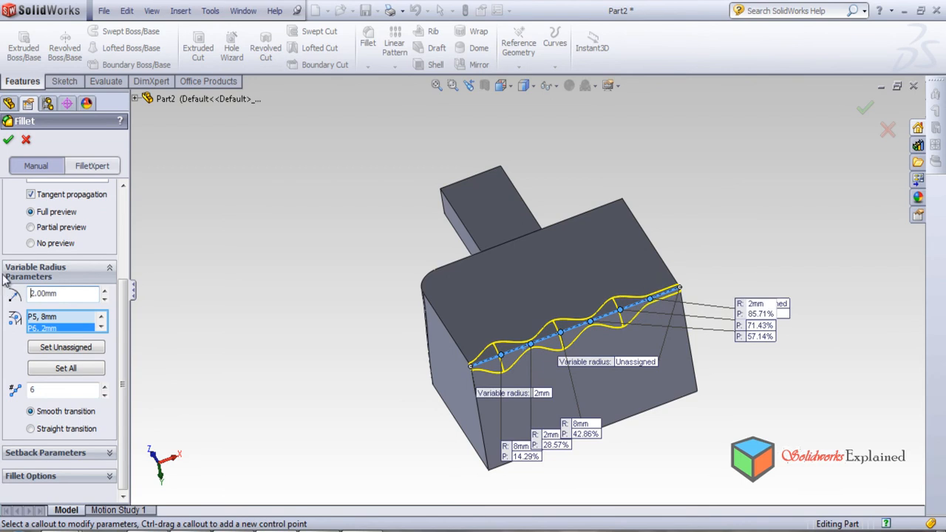
pyautogui.click(8, 140)
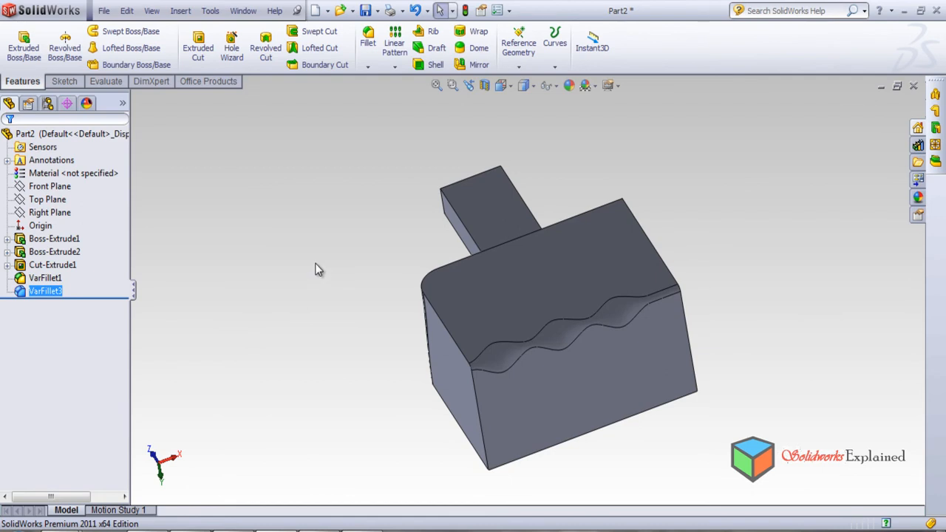
pyautogui.moveTo(393, 390); pyautogui.dragTo(459, 326, button='middle')
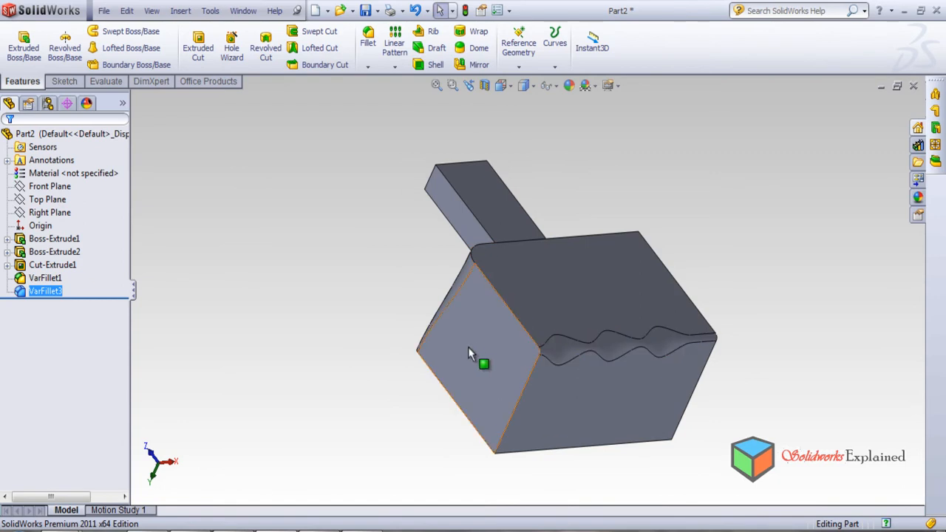
pyautogui.keyDown('ctrl'); pyautogui.click(45, 280); pyautogui.keyUp('ctrl')
pyautogui.click(70, 288)
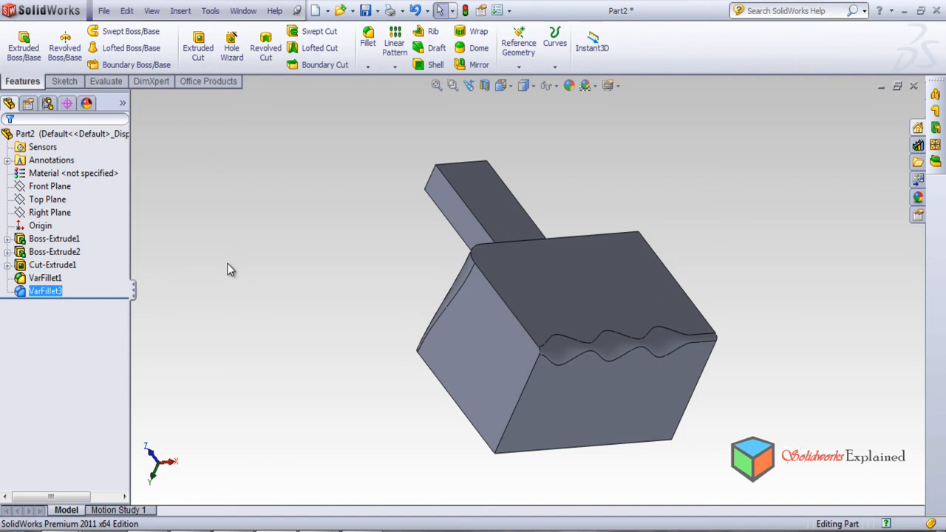
# Set up a new variable-radius fillet on the circular rim edge of the blind hole.
pyautogui.moveTo(365, 419); pyautogui.dragTo(512, 206, button='middle')
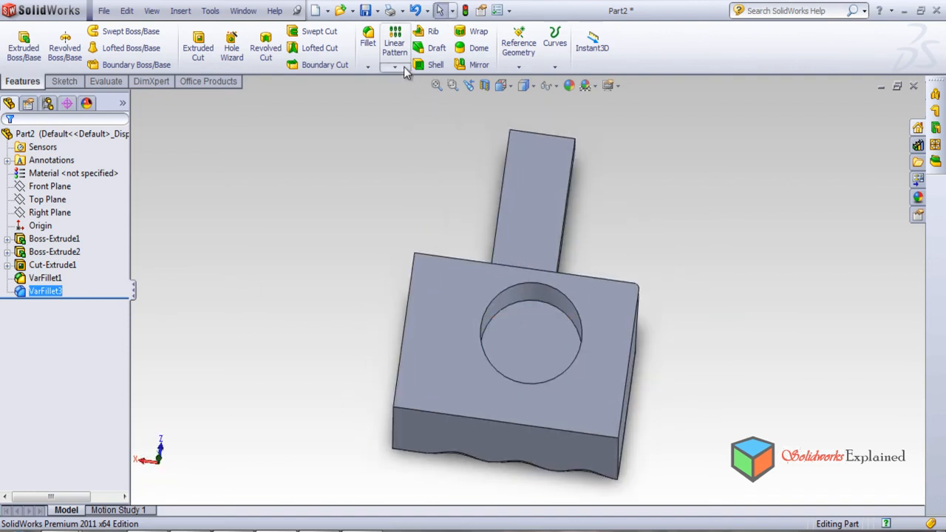
pyautogui.click(368, 41)
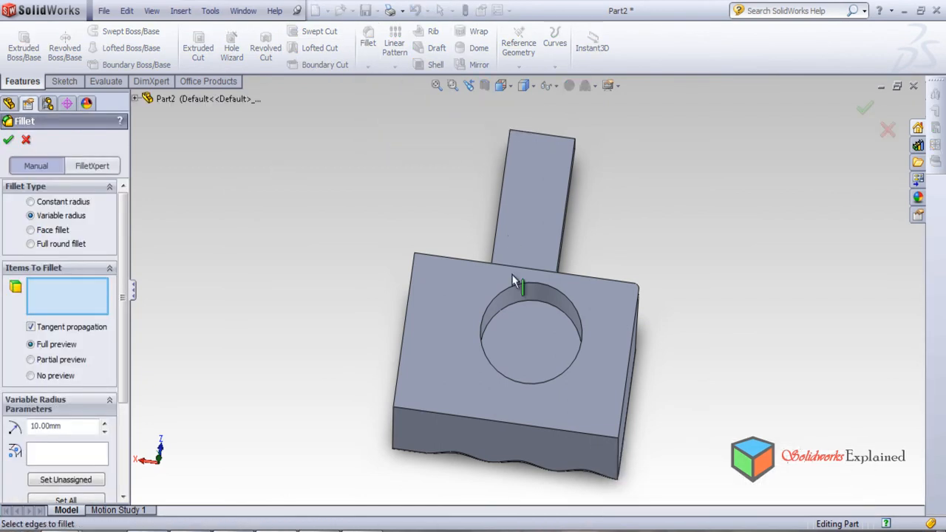
pyautogui.click(500, 294)
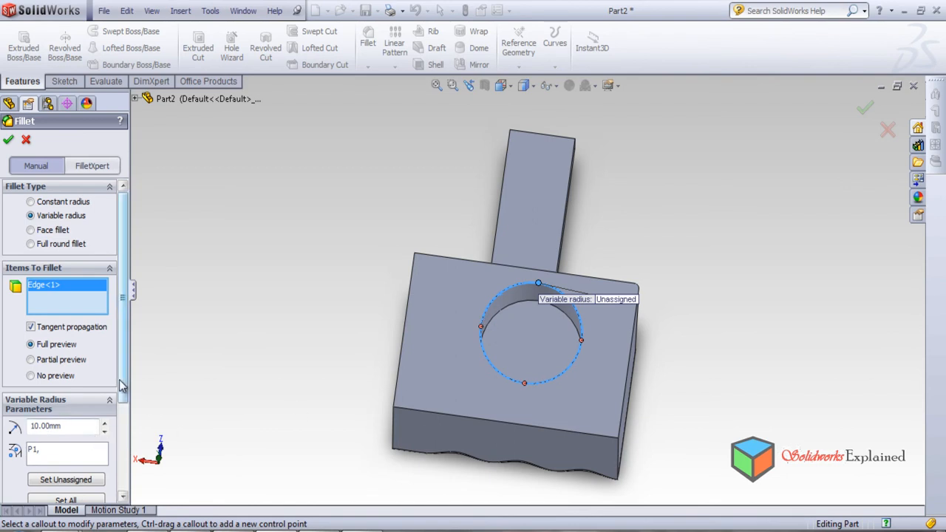
pyautogui.scroll(-3, 126, 386)
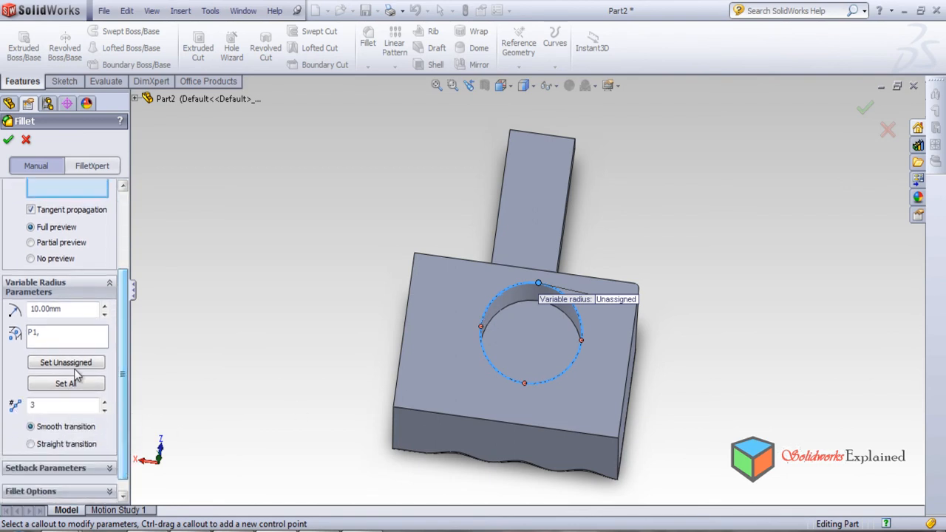
# Try to assign a 2 mm radius to the hole rim's first control point P1.
pyautogui.doubleClick(68, 313)
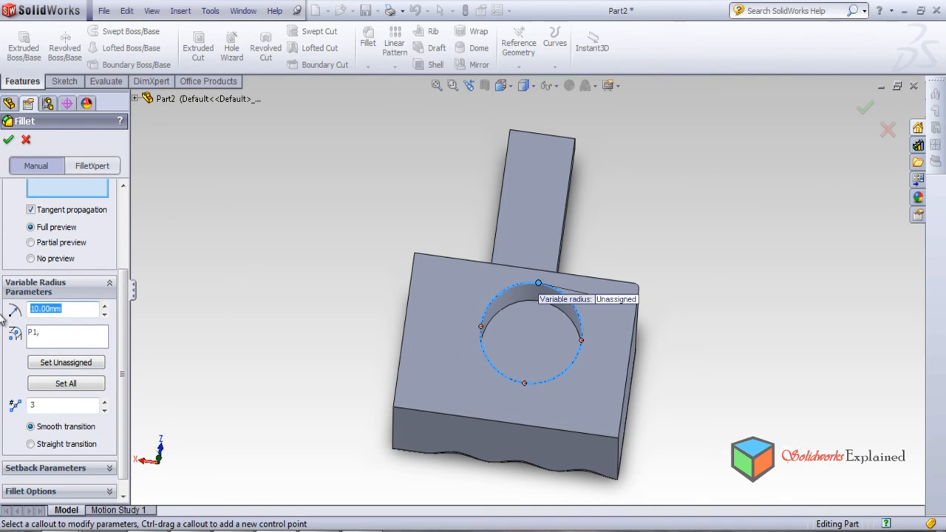
pyautogui.write('2')
pyautogui.click(36, 335)
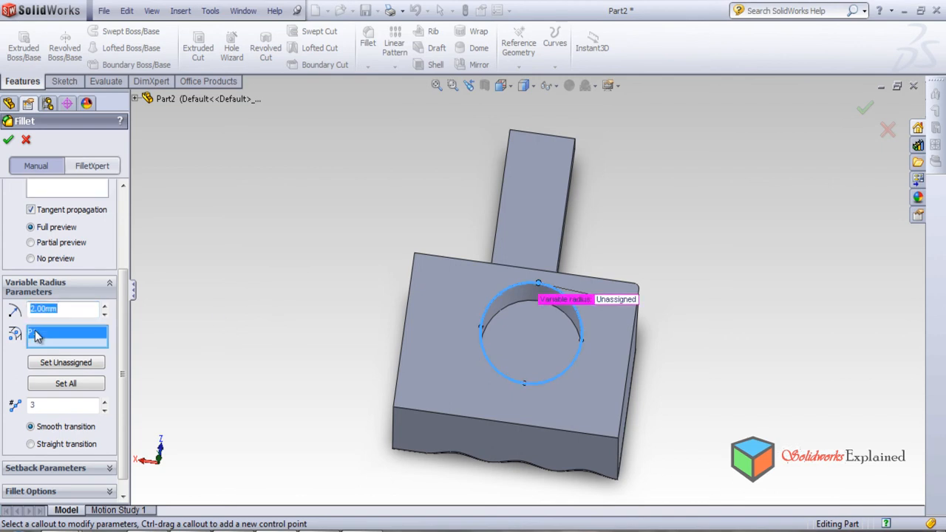
# Activate the hole rim's control point at 25% and set its radius to 5 mm.
pyautogui.moveTo(285, 342); pyautogui.dragTo(283, 319, button='middle')
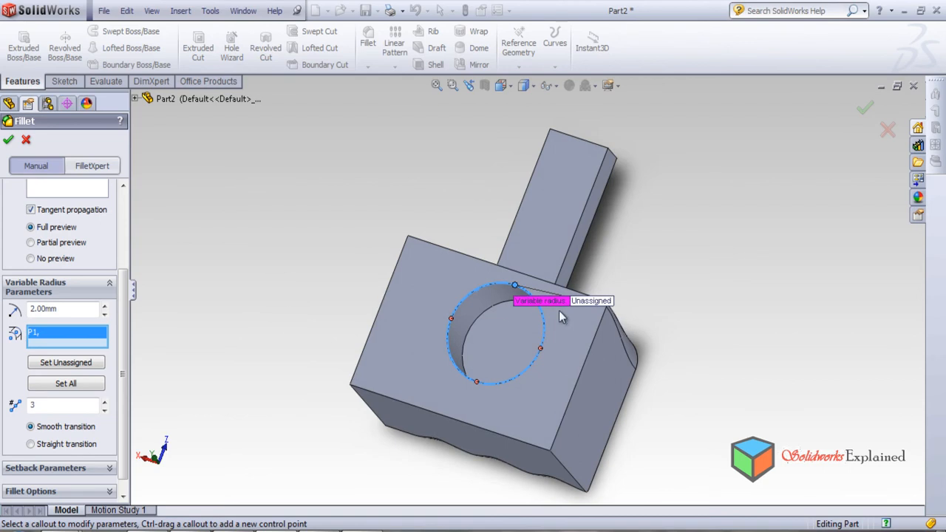
pyautogui.scroll(-1, 559, 315)
pyautogui.scroll(-1, 439, 321)
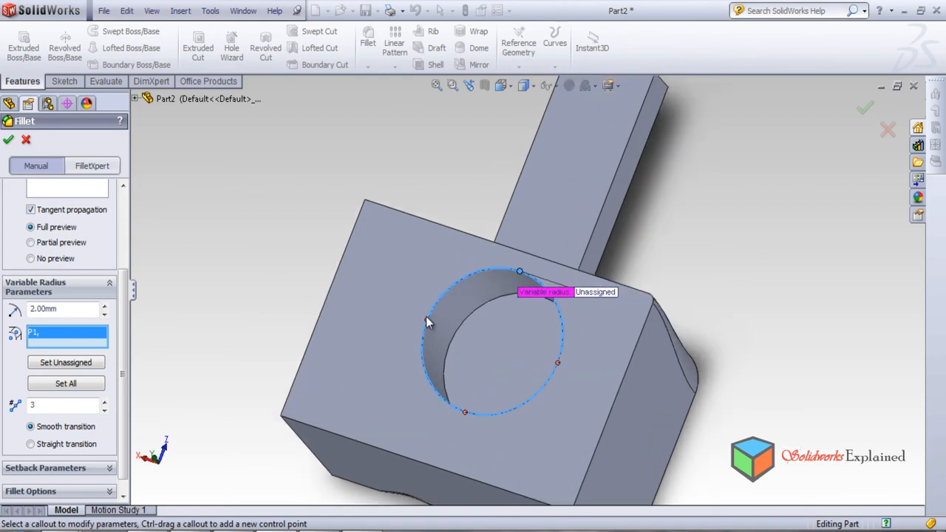
pyautogui.click(427, 321)
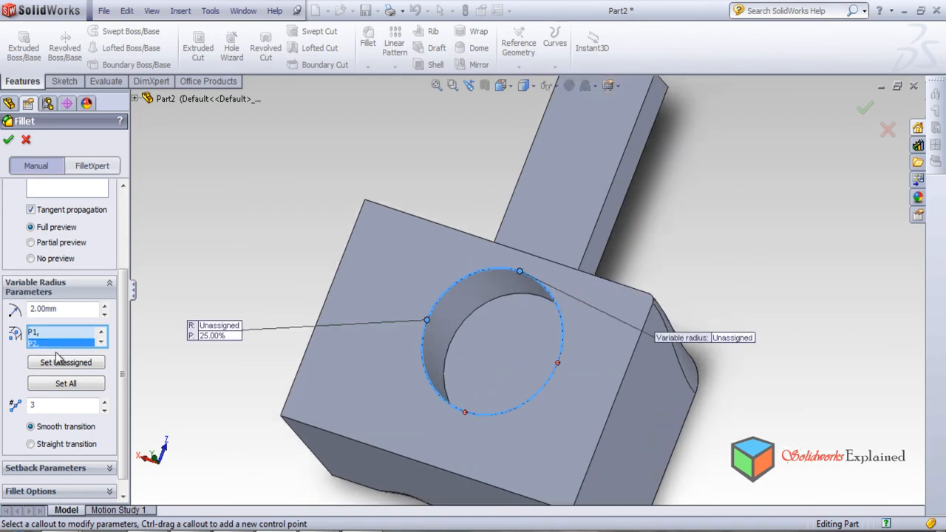
pyautogui.doubleClick(64, 310)
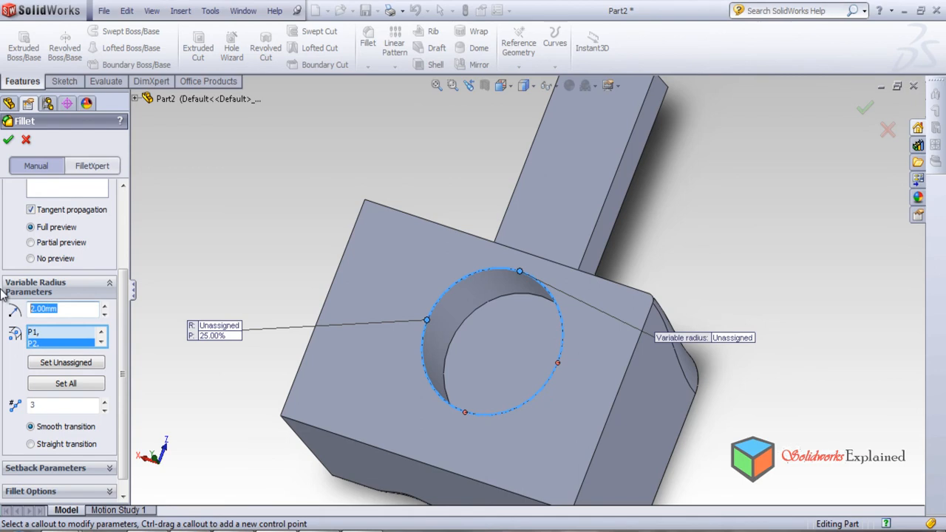
pyautogui.write('5')
pyautogui.press('Return')
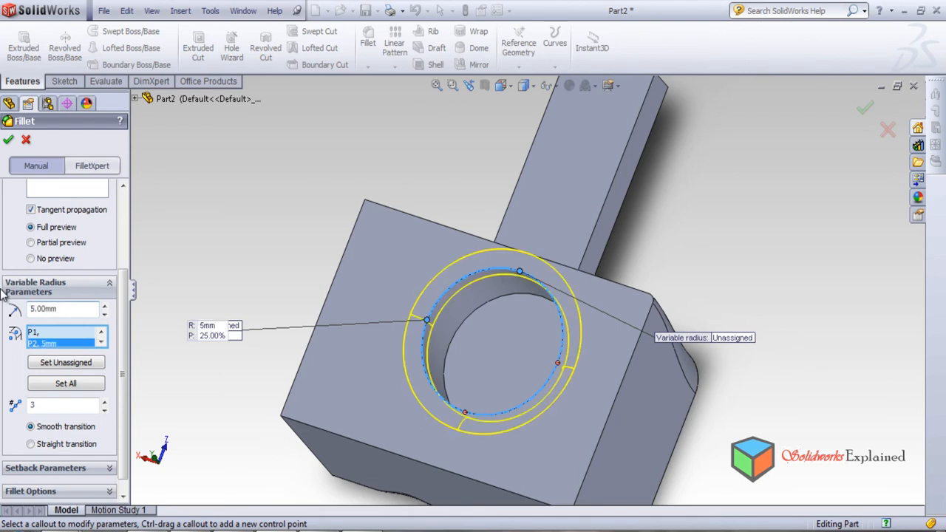
# Activate the hole rim's control point at 50% and set its radius to 2 mm.
pyautogui.click(466, 415)
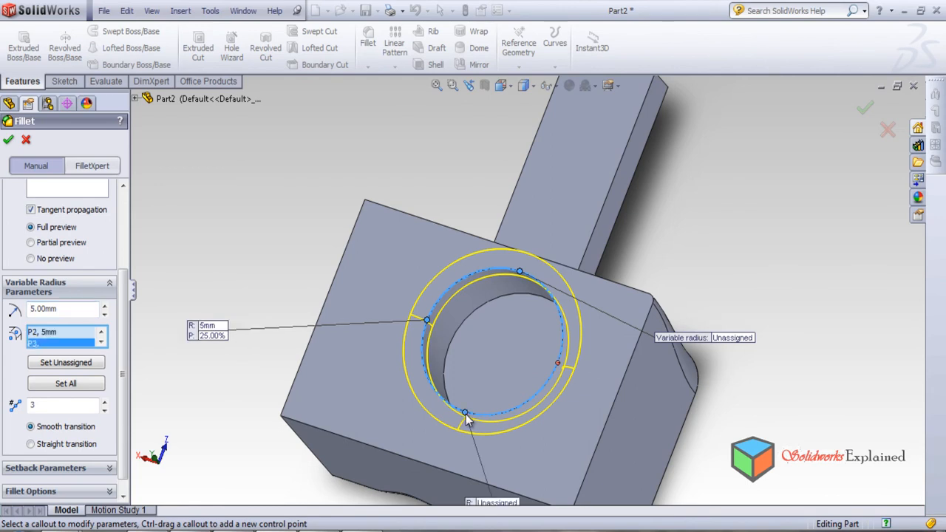
pyautogui.moveTo(59, 309); pyautogui.dragTo(10, 298)
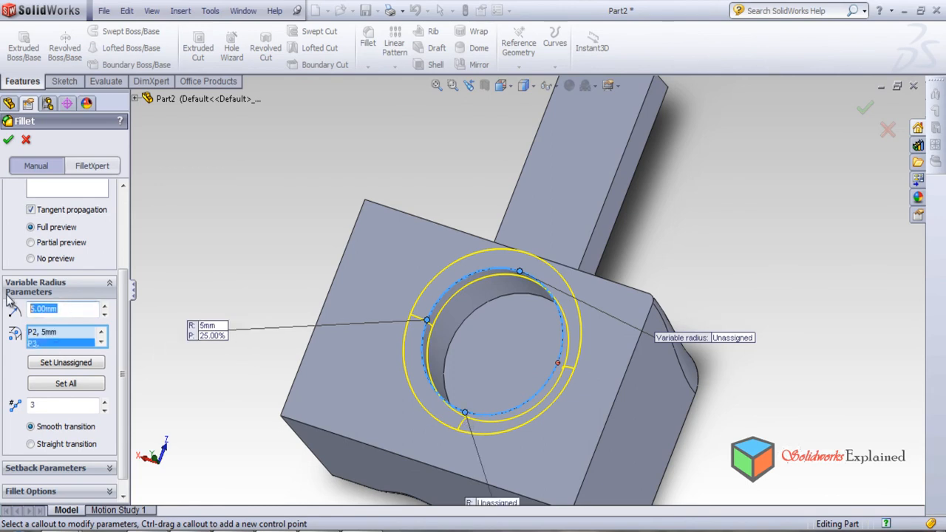
pyautogui.write('2')
pyautogui.press('Return')
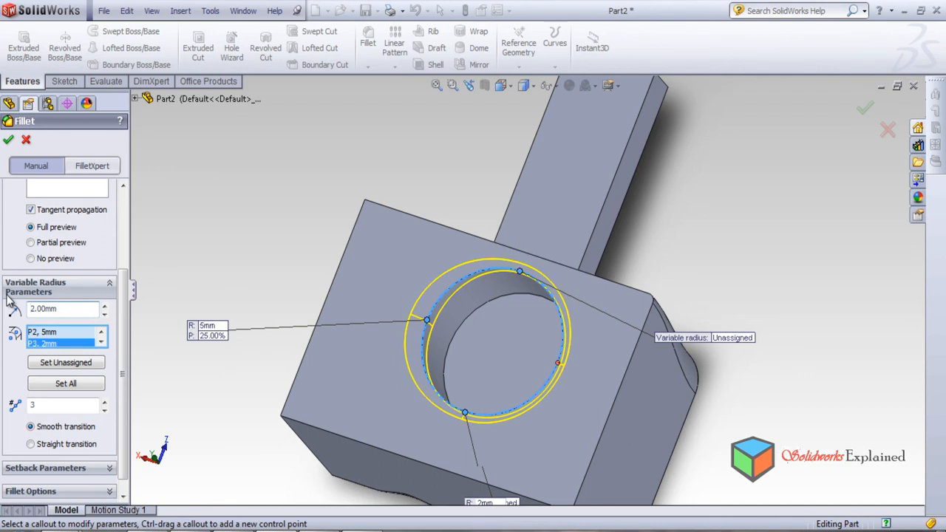
# Activate the hole rim's control point at 75% and set its radius to 5 mm.
pyautogui.click(559, 364)
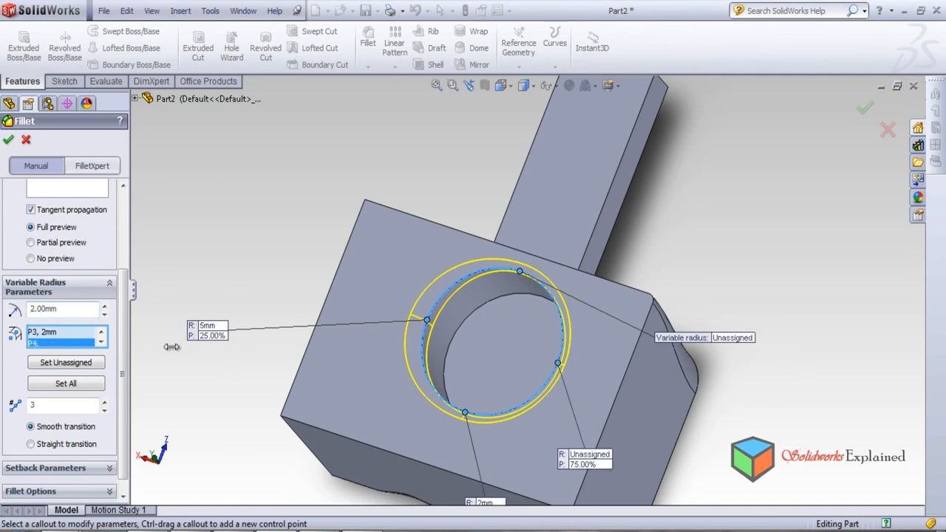
pyautogui.moveTo(77, 313); pyautogui.dragTo(7, 299)
pyautogui.write('5')
pyautogui.press('Return')
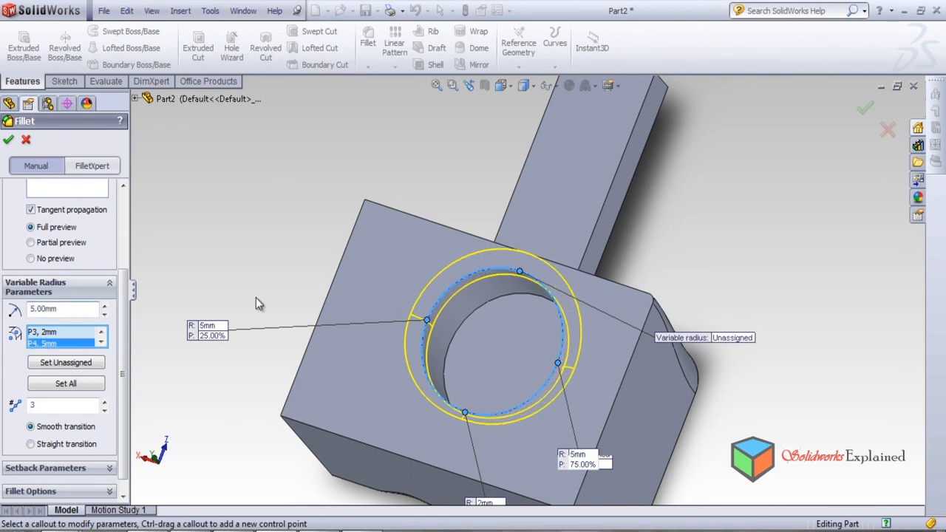
# Try to create the hole rim's variable fillet with control point P1 still unassigned.
pyautogui.moveTo(630, 372); pyautogui.dragTo(606, 434, button='middle')
pyautogui.click(8, 139)
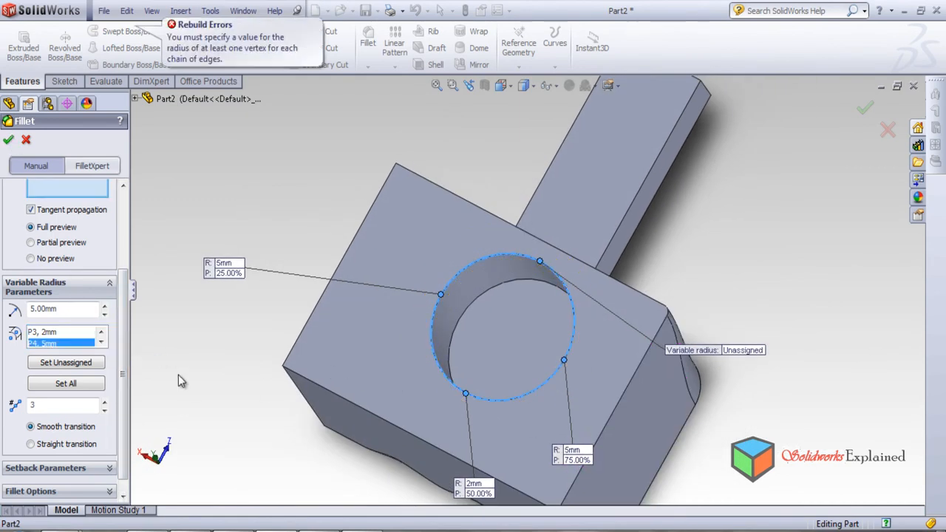
pyautogui.moveTo(123, 286); pyautogui.dragTo(143, 212)
pyautogui.click(8, 141)
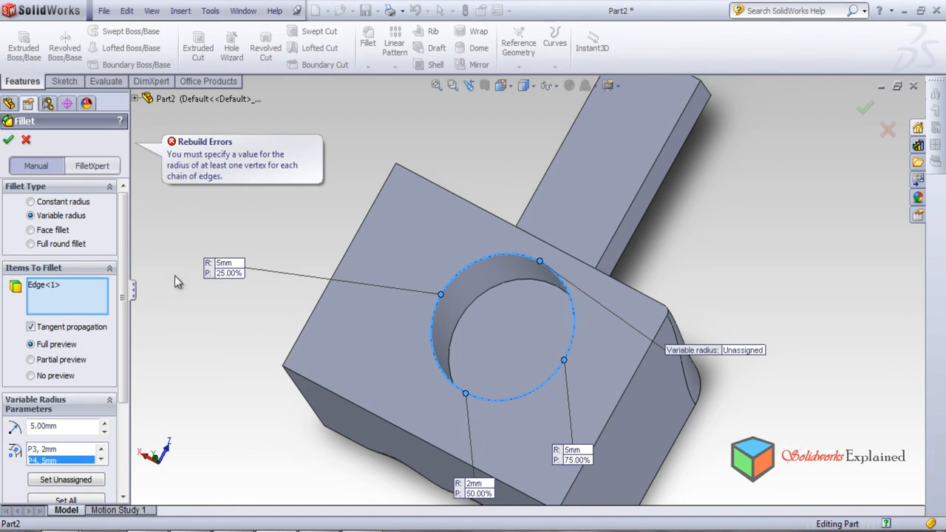
# Assign a 7 mm radius to control point P1 on the hole rim.
pyautogui.scroll(-2, 125, 394)
pyautogui.moveTo(130, 387); pyautogui.dragTo(149, 376)
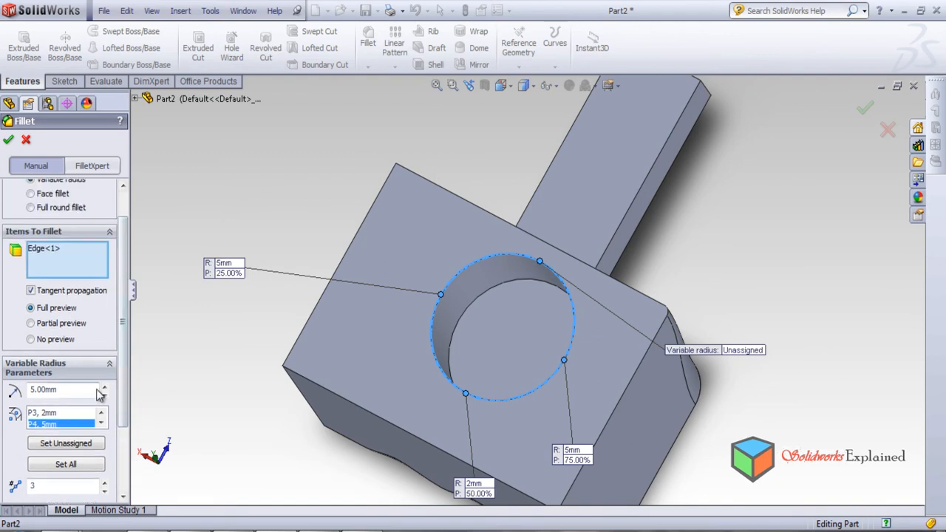
pyautogui.click(101, 413)
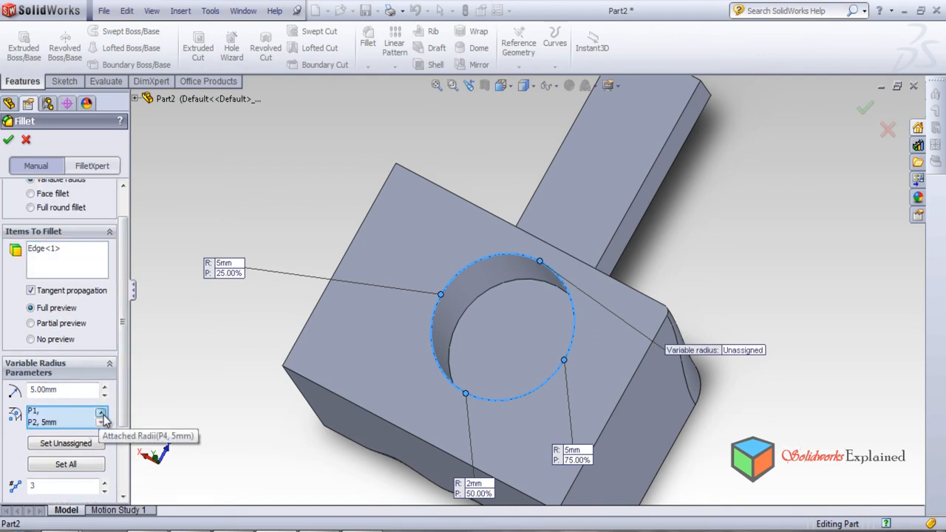
pyautogui.click(101, 414)
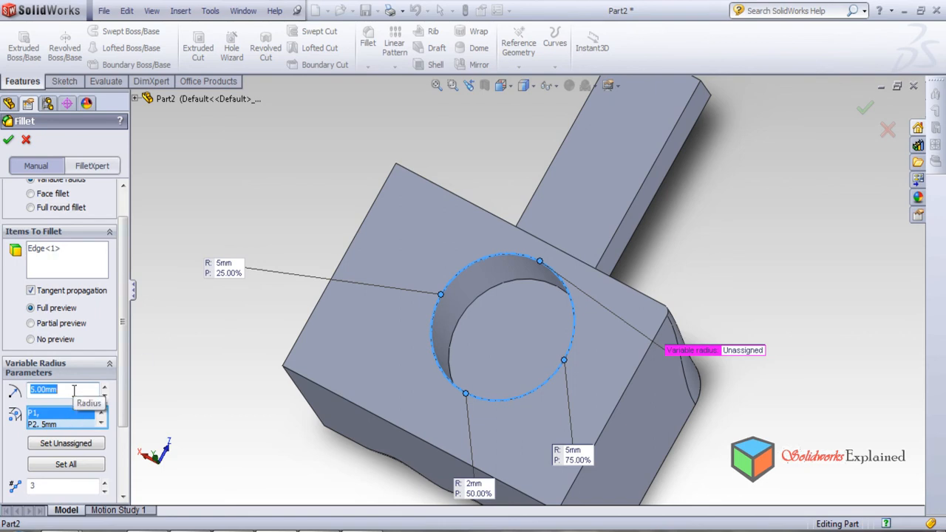
pyautogui.write('7')
pyautogui.press('Return')
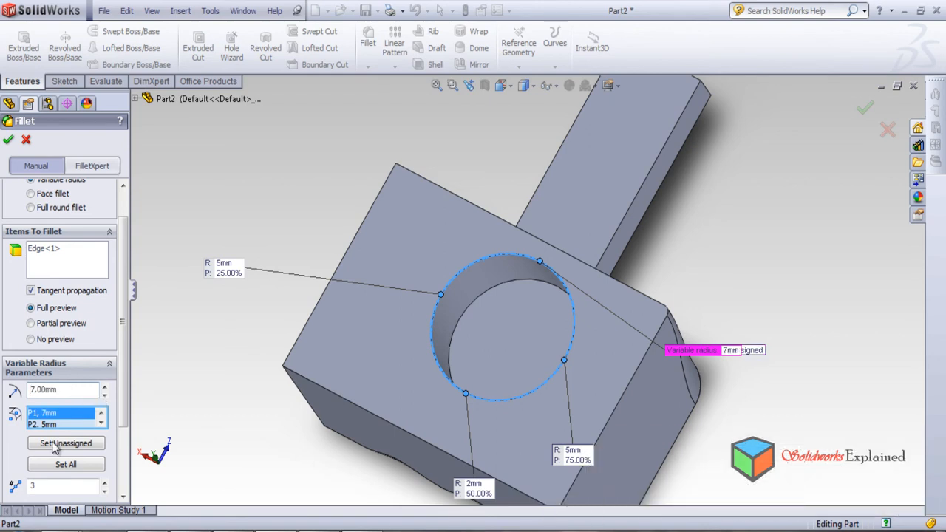
# Look through the control points' assigned radii and create the variable-radius fillet on the hole rim.
pyautogui.click(101, 423)
pyautogui.click(101, 423)
pyautogui.click(101, 414)
pyautogui.click(101, 414)
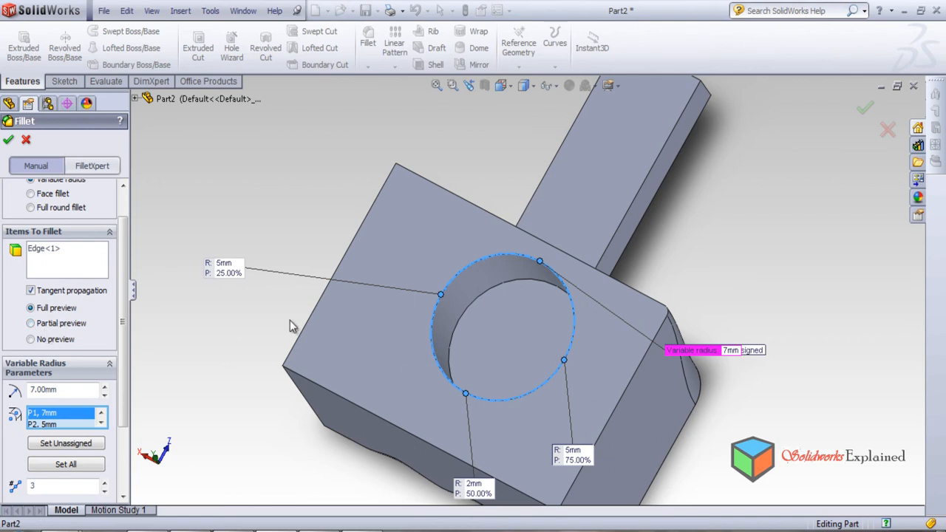
pyautogui.click(8, 140)
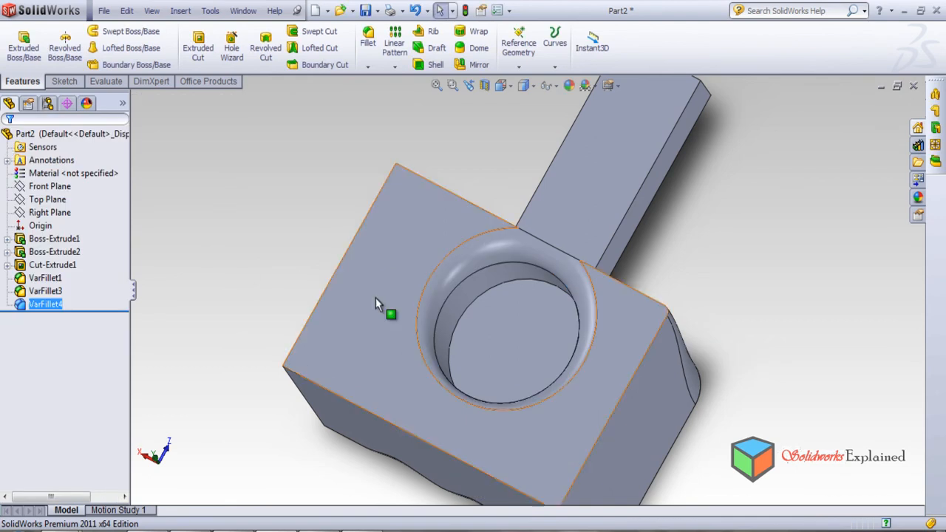
# Start another variable-radius fillet on the circular edge at the floor of the blind hole.
pyautogui.moveTo(485, 445)
pyautogui.mouseDown(button='middle')
pyautogui.moveTo(624, 372)
pyautogui.moveTo(555, 466)
pyautogui.moveTo(488, 428)
pyautogui.mouseUp(button='middle')
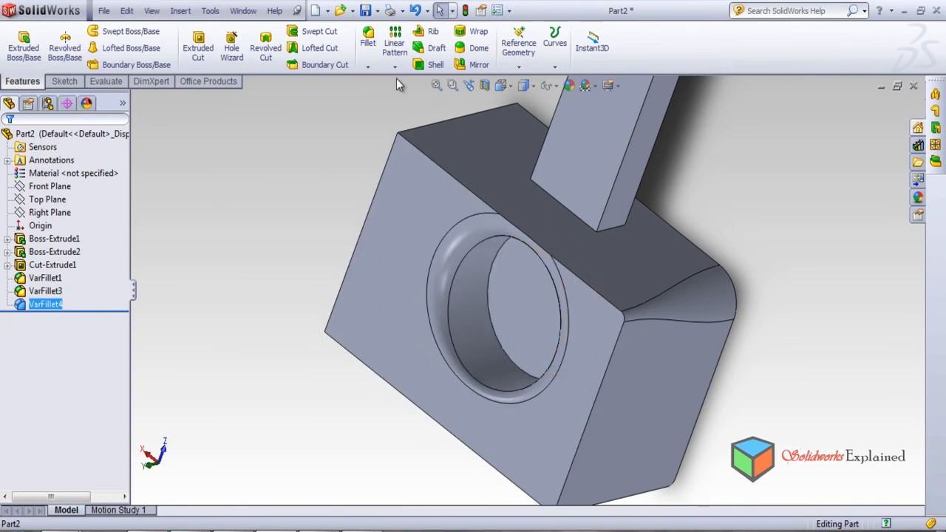
pyautogui.click(370, 40)
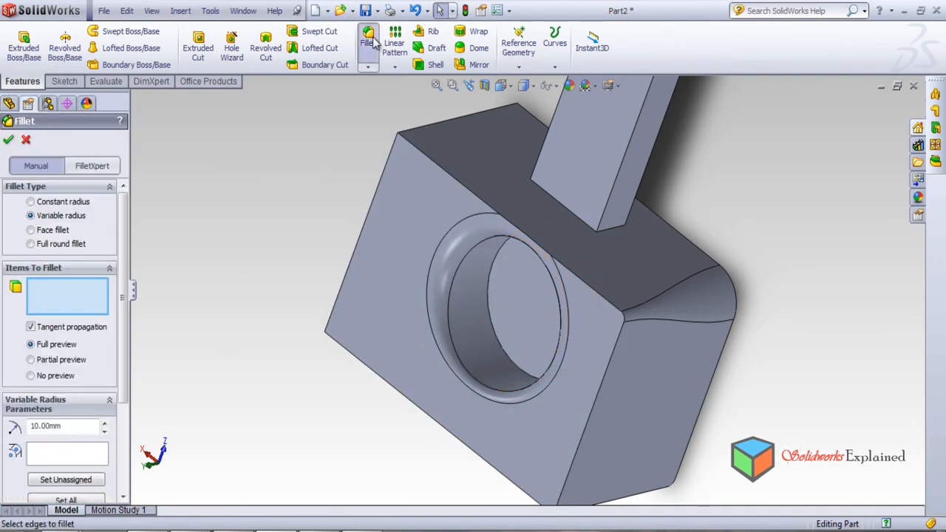
pyautogui.click(507, 351)
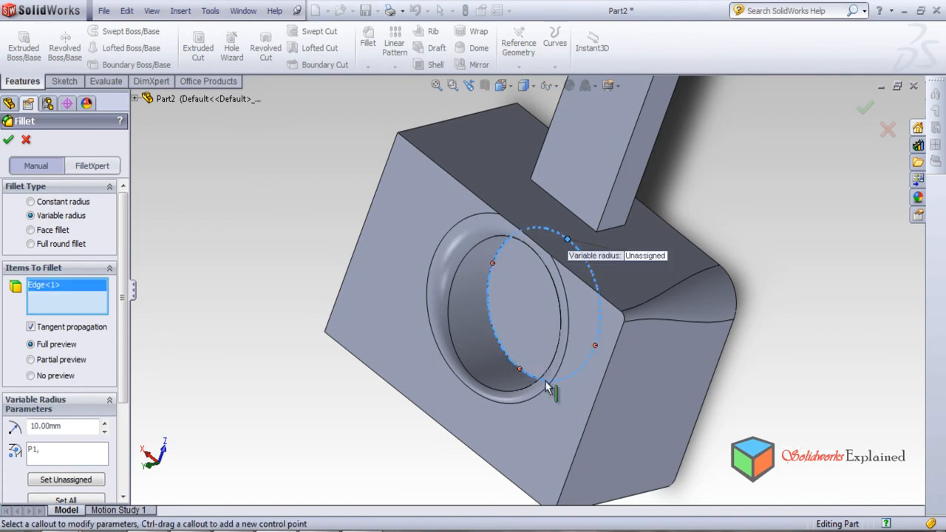
pyautogui.moveTo(567, 416); pyautogui.dragTo(601, 392, button='middle')
pyautogui.scroll(2, 601, 392)
pyautogui.middleClick(602, 392)
pyautogui.moveTo(534, 427); pyautogui.dragTo(718, 416, button='middle')
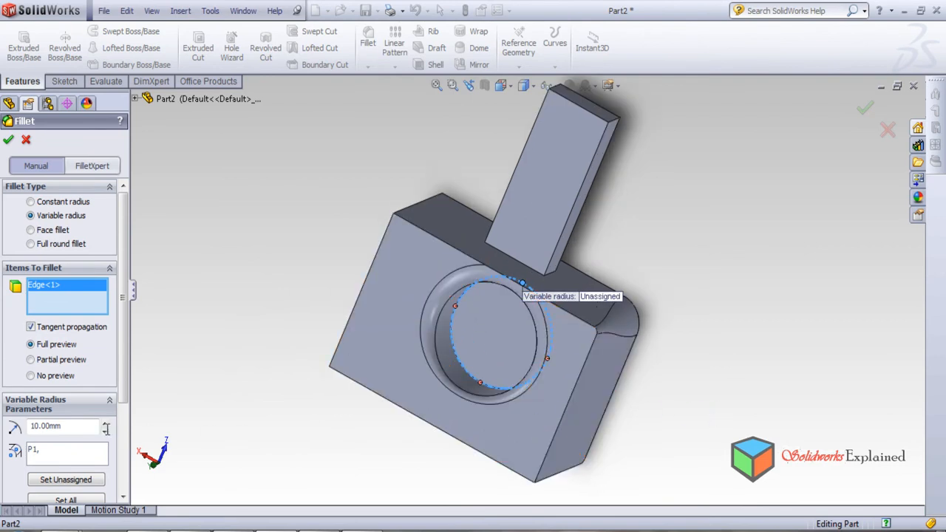
# Set the number of control points on the hole's floor edge to 7.
pyautogui.moveTo(122, 403); pyautogui.dragTo(122, 473)
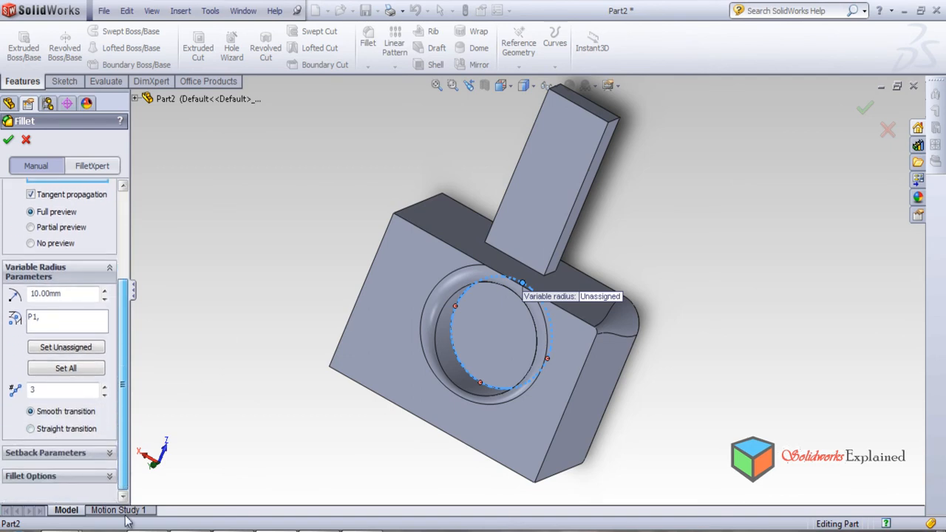
pyautogui.click(104, 386)
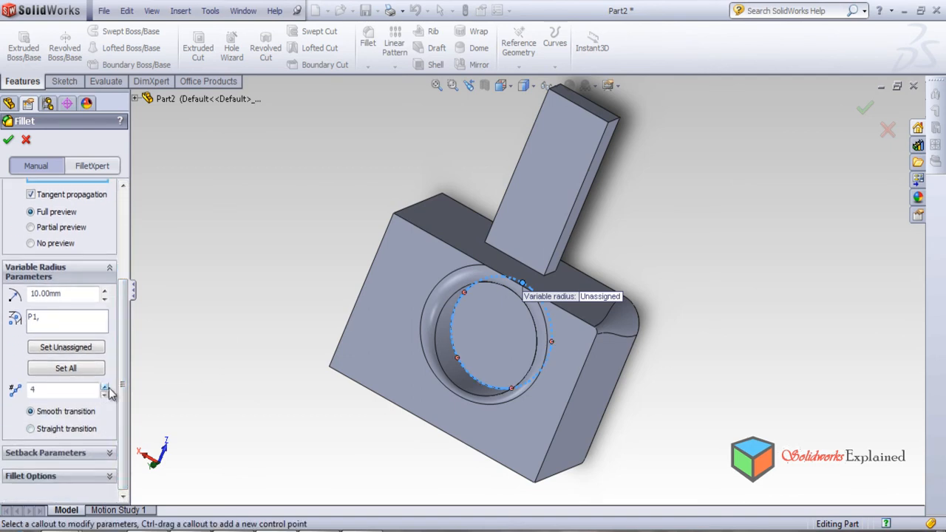
pyautogui.click(106, 387)
pyautogui.click(105, 386)
# Assign a 5 mm radius to control point P1 of the hole's floor edge.
pyautogui.doubleClick(67, 294)
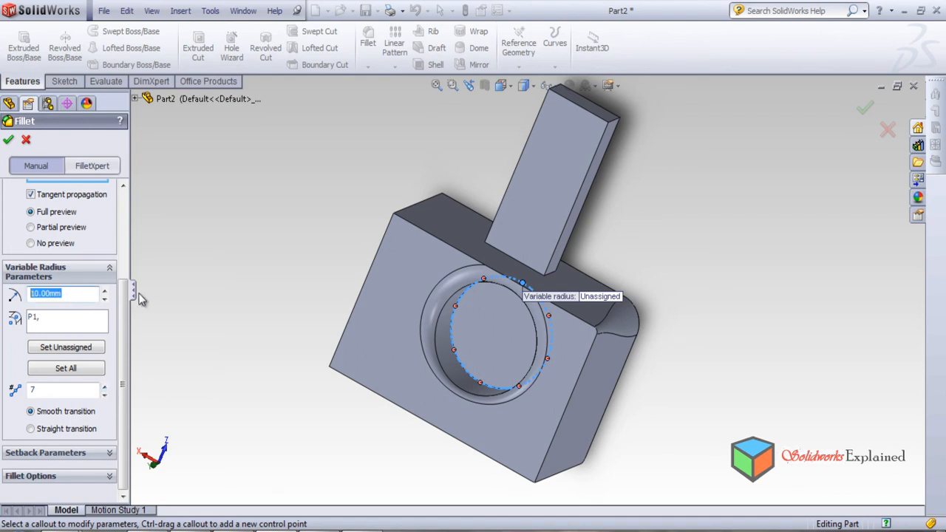
pyautogui.write('5')
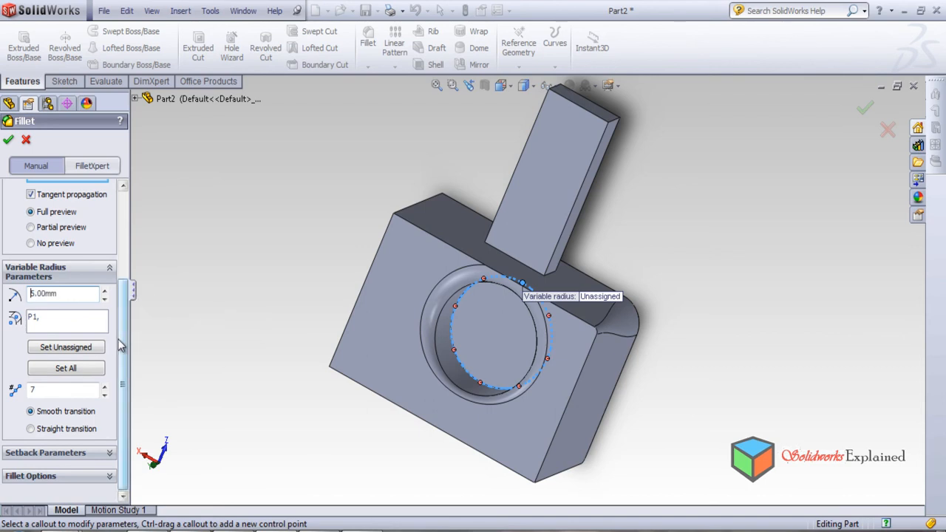
pyautogui.click(34, 317)
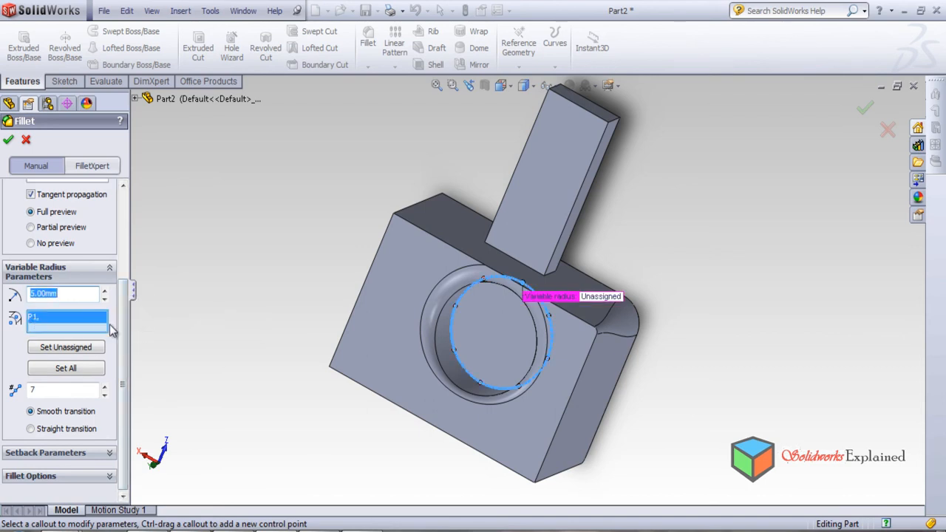
pyautogui.write('5')
pyautogui.press('Return')
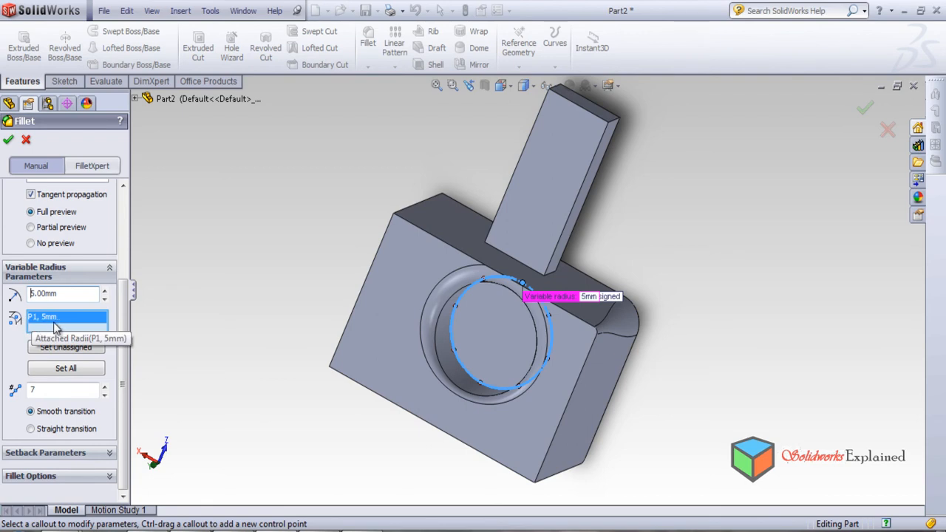
# Try to create the variable fillet on the hole's floor edge with P1 at 5 mm.
pyautogui.scroll(-2, 550, 356)
pyautogui.scroll(2, 522, 344)
pyautogui.moveTo(598, 363); pyautogui.dragTo(698, 244, button='middle')
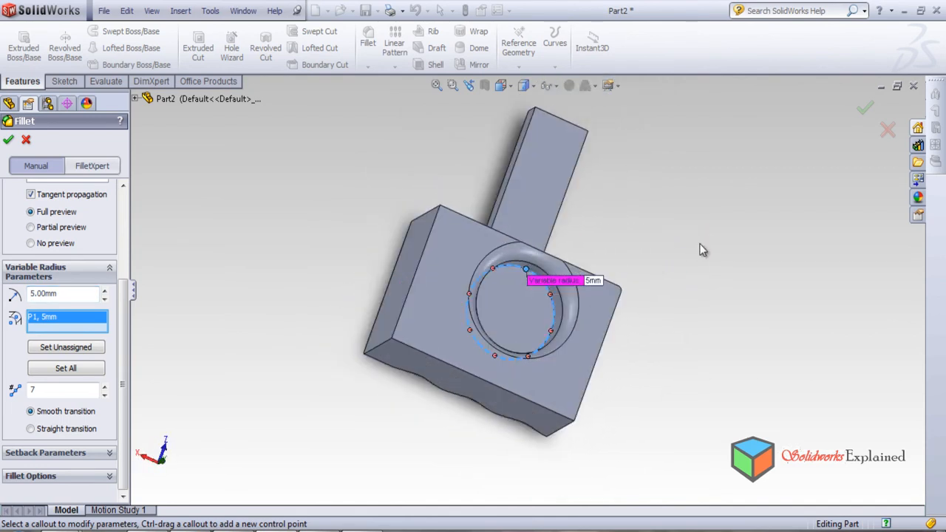
pyautogui.scroll(-2, 516, 300)
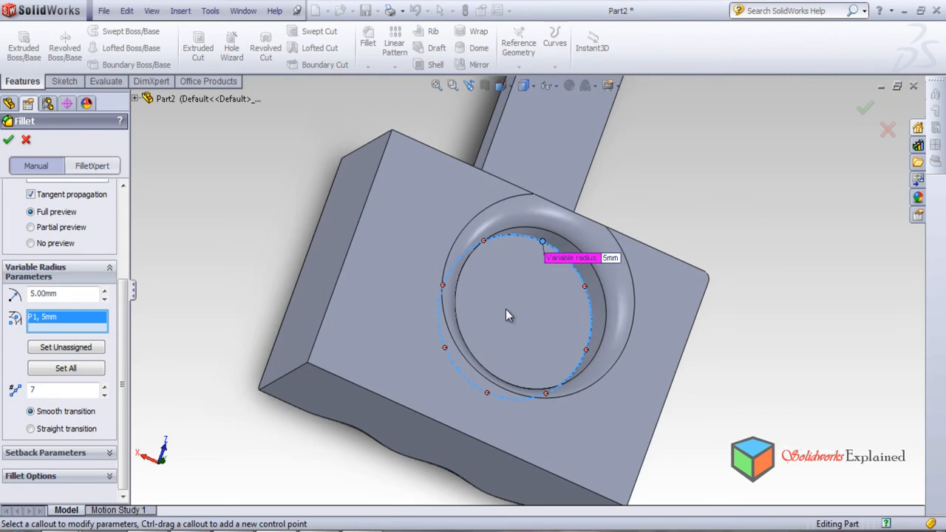
pyautogui.click(8, 139)
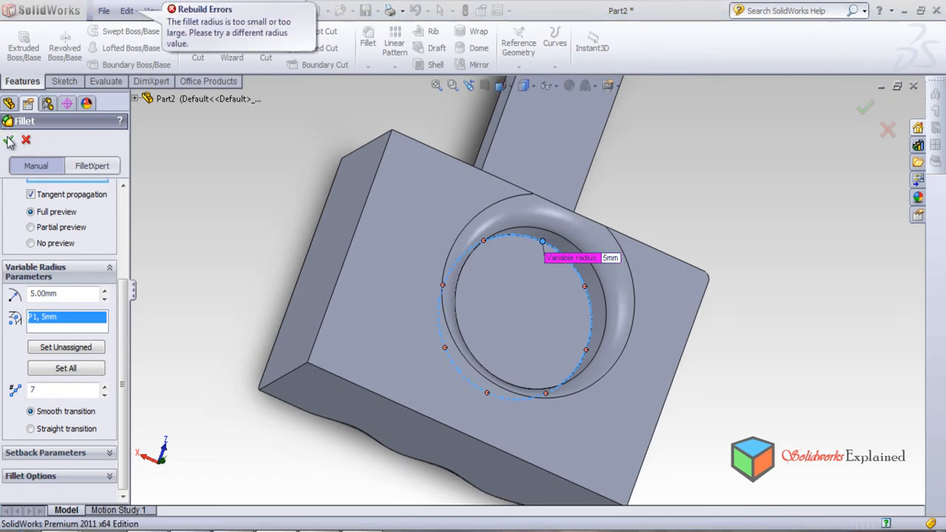
pyautogui.click(8, 140)
pyautogui.moveTo(169, 367); pyautogui.dragTo(207, 219, button='middle')
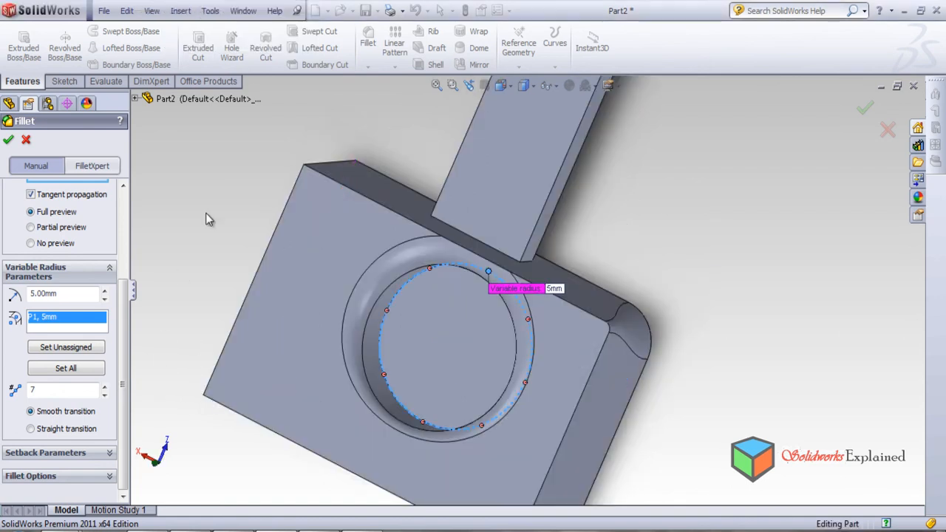
pyautogui.click(8, 140)
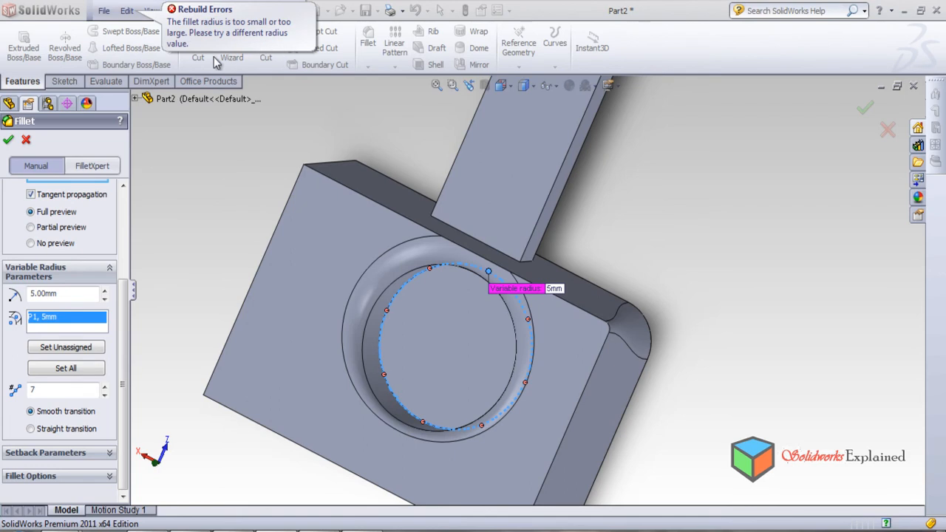
# Set P1's radius to 2 mm and try to create the fillet on the hole's floor edge.
pyautogui.click(62, 295)
pyautogui.write('2')
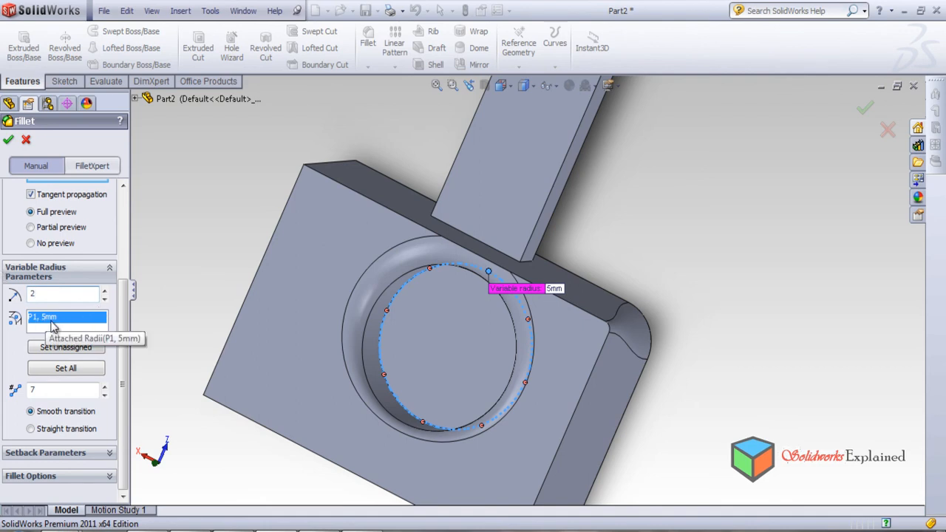
pyautogui.press('Return')
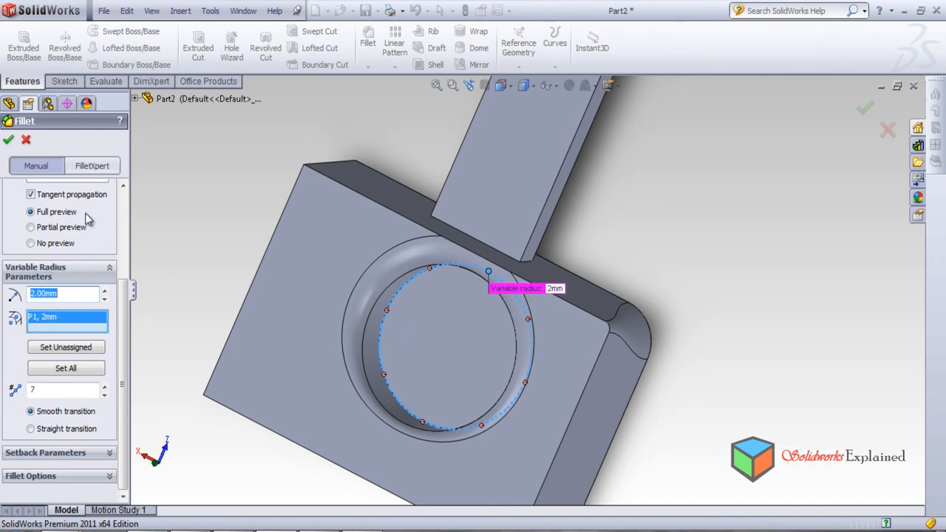
pyautogui.click(8, 141)
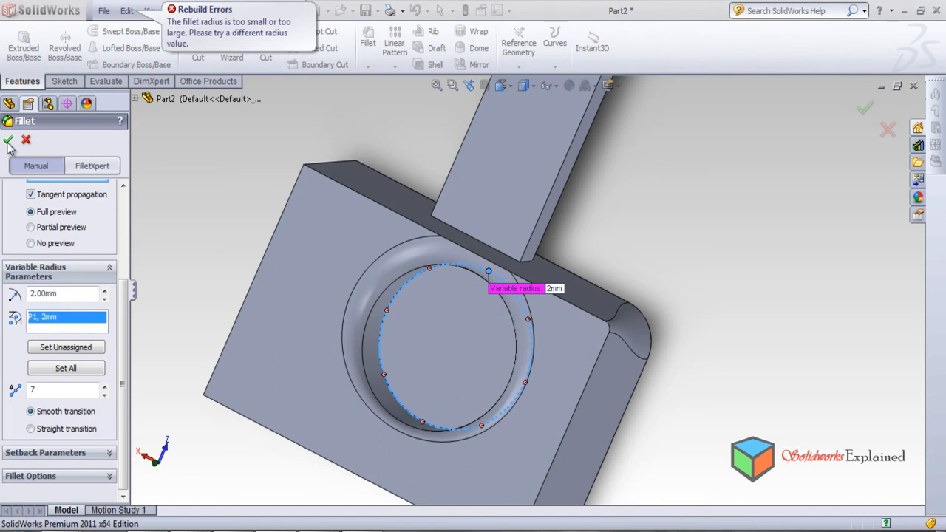
# Set P1's radius to 10 mm and try to create the fillet on the hole's floor edge.
pyautogui.click(57, 293)
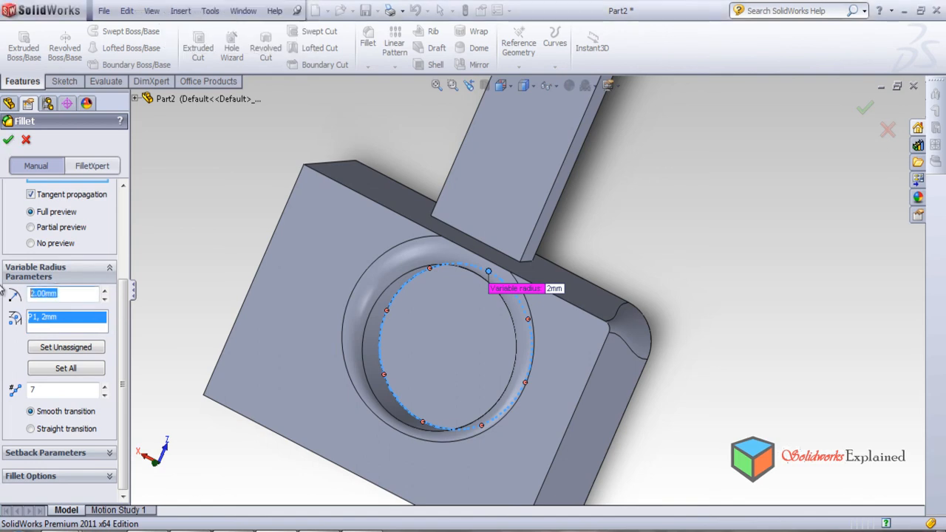
pyautogui.write('10')
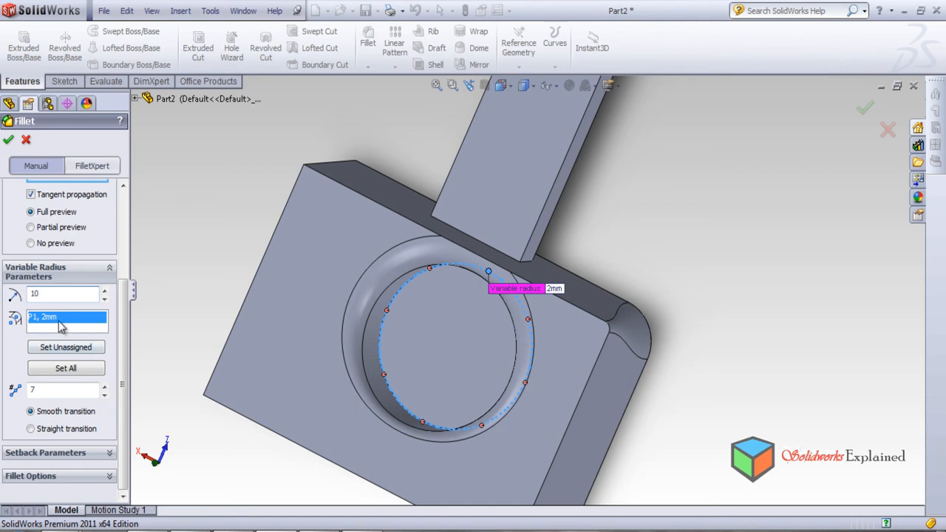
pyautogui.press('Return')
pyautogui.click(8, 141)
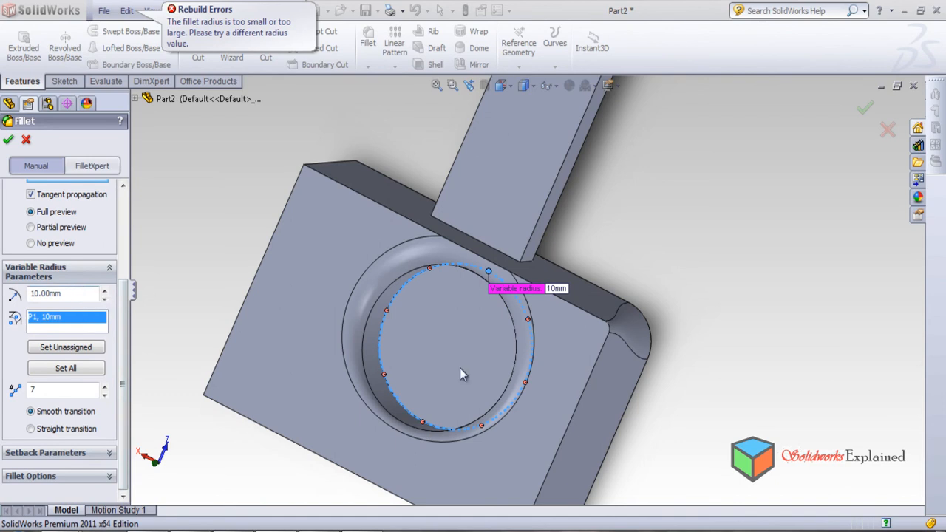
pyautogui.moveTo(661, 253); pyautogui.dragTo(613, 239, button='middle')
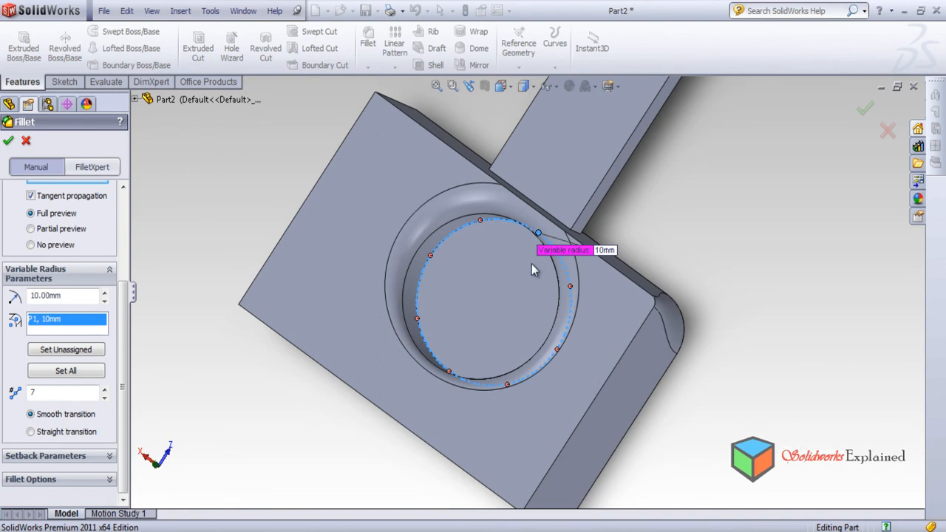
# Activate the remaining seven control points, P2 to P8, around the hole's floor edge.
pyautogui.moveTo(473, 277); pyautogui.dragTo(541, 254, button='middle')
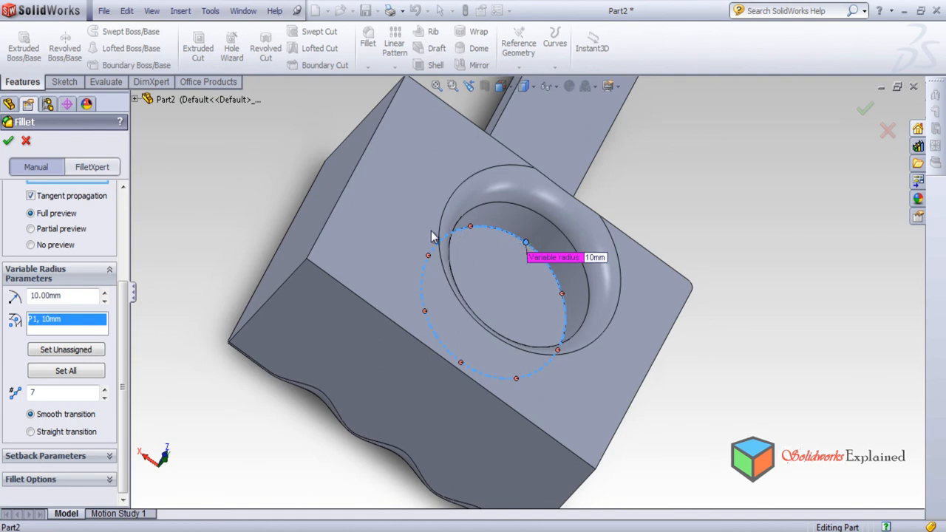
pyautogui.click(471, 227)
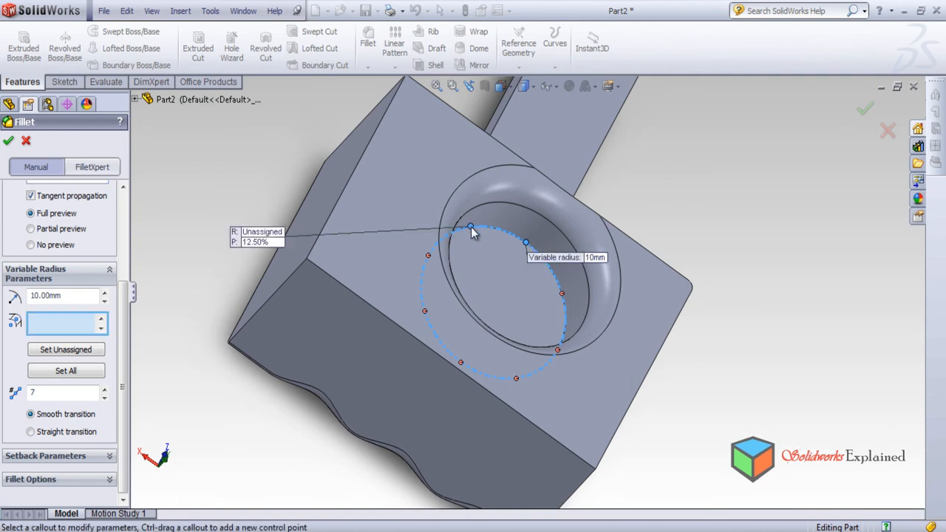
pyautogui.click(429, 256)
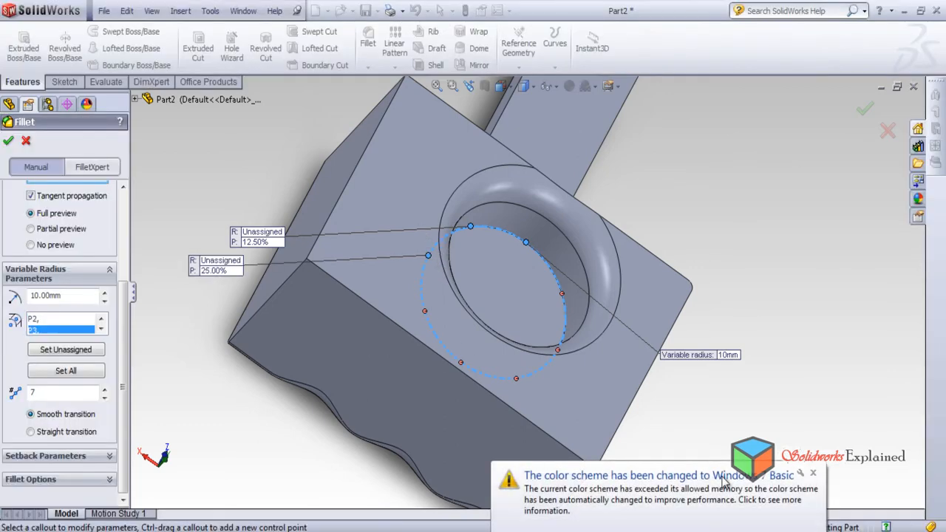
pyautogui.click(813, 474)
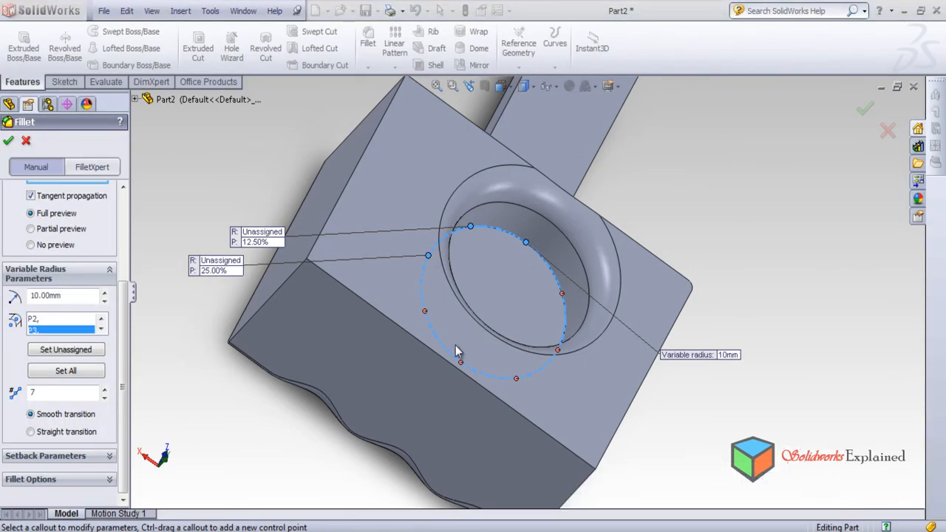
pyautogui.click(424, 312)
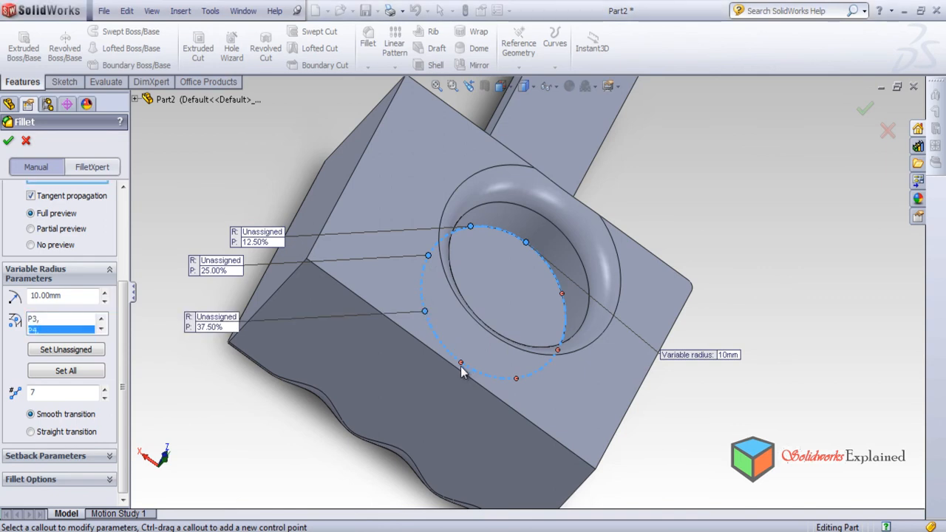
pyautogui.click(462, 363)
pyautogui.click(517, 379)
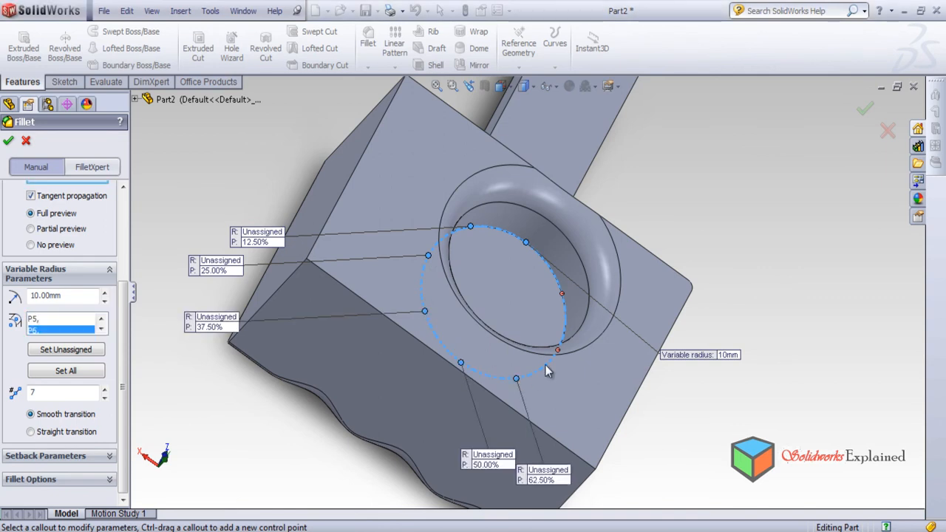
pyautogui.click(558, 351)
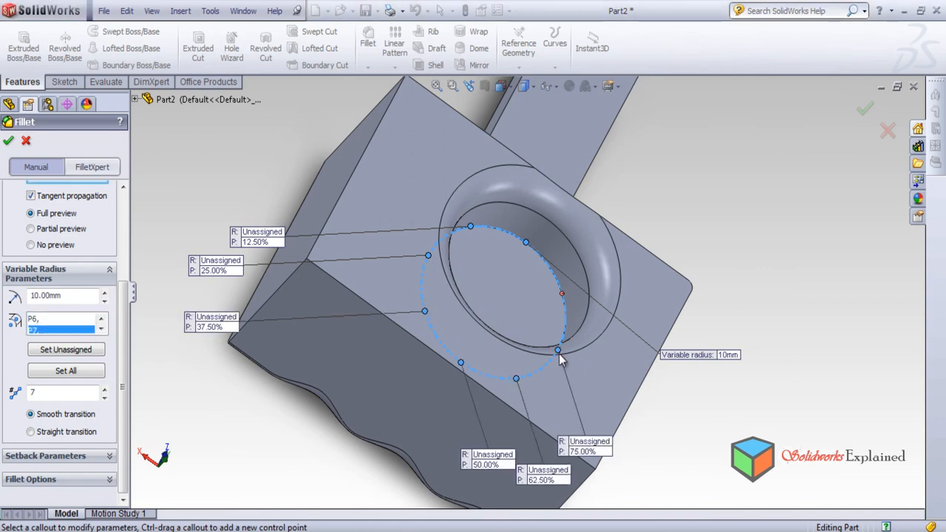
pyautogui.click(562, 296)
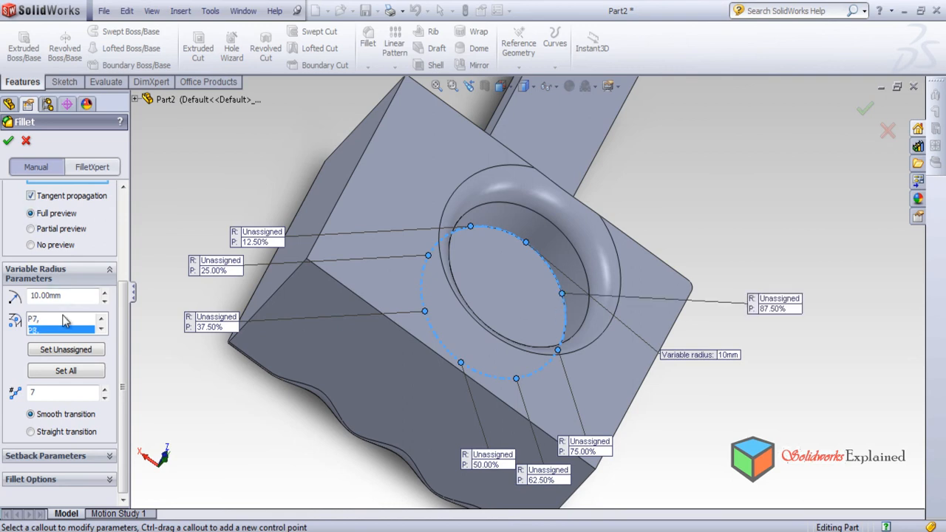
# Create the variable fillet on the hole's floor edge with control points P1 and P8 at 10 mm.
pyautogui.click(101, 320)
pyautogui.click(101, 320)
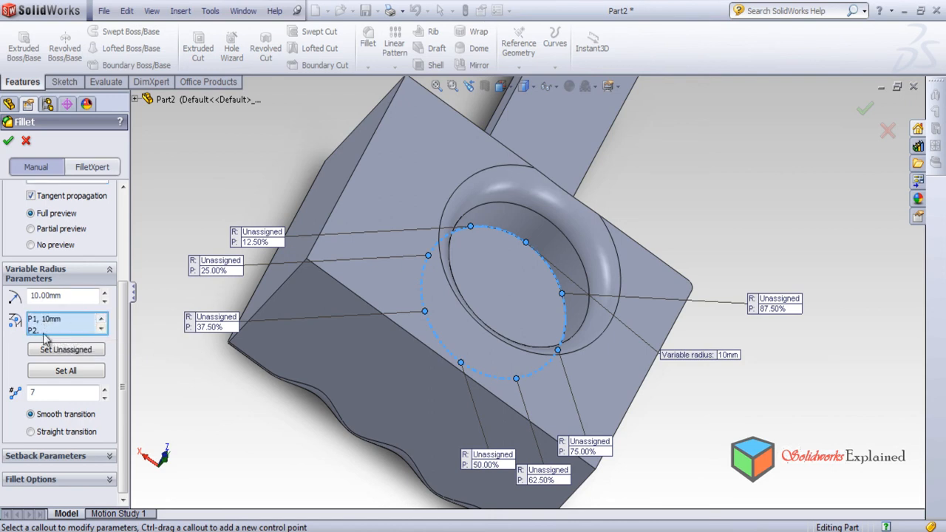
pyautogui.click(8, 141)
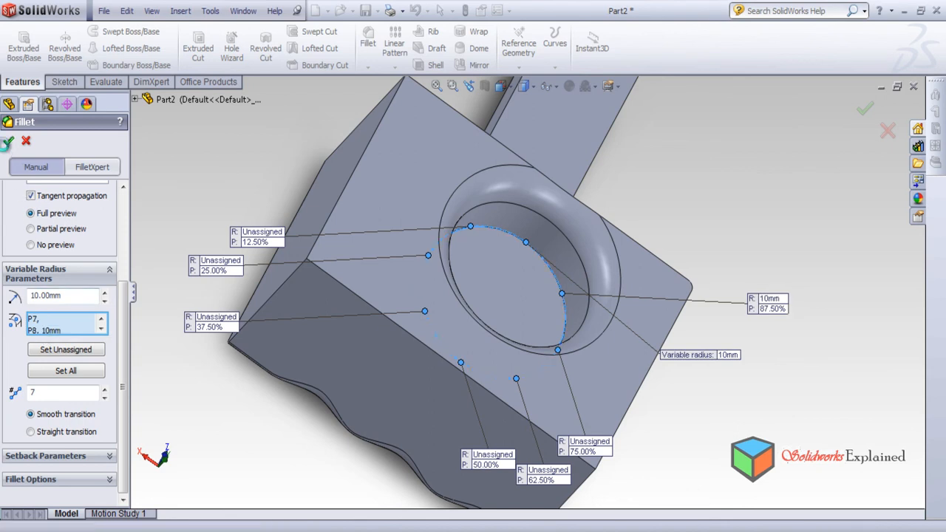
pyautogui.moveTo(591, 316); pyautogui.dragTo(505, 336, button='middle')
pyautogui.moveTo(618, 314)
pyautogui.mouseDown(button='middle')
pyautogui.moveTo(543, 387)
pyautogui.moveTo(583, 482)
pyautogui.moveTo(538, 412)
pyautogui.moveTo(566, 363)
pyautogui.moveTo(607, 451)
pyautogui.moveTo(578, 438)
pyautogui.mouseUp(button='middle')
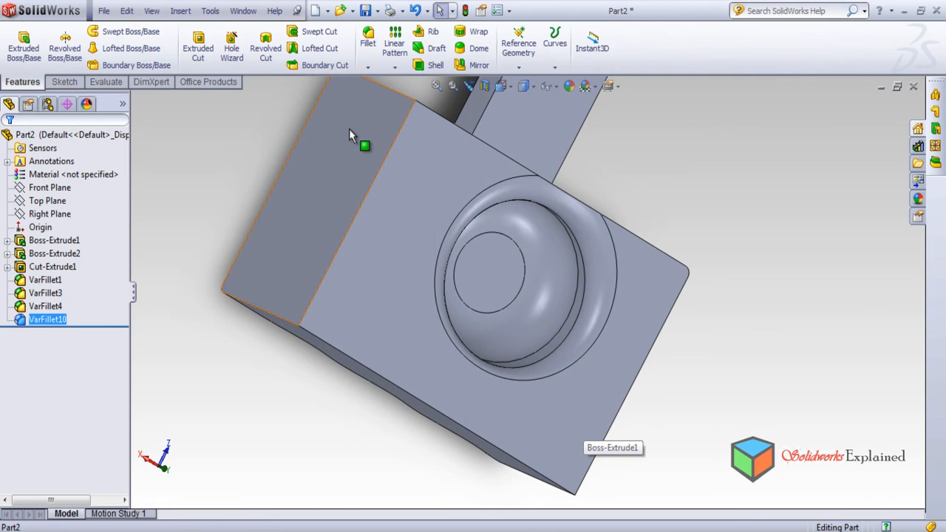
pyautogui.click(370, 45)
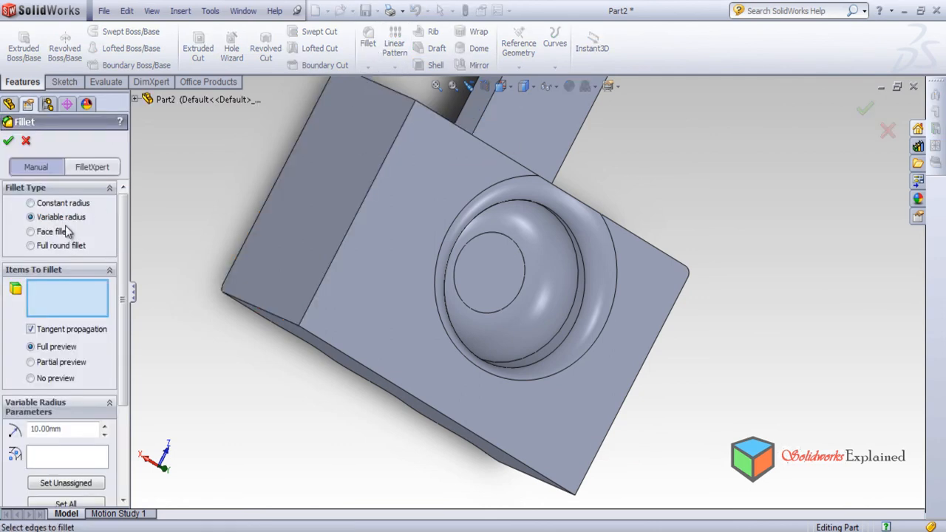
pyautogui.click(26, 140)
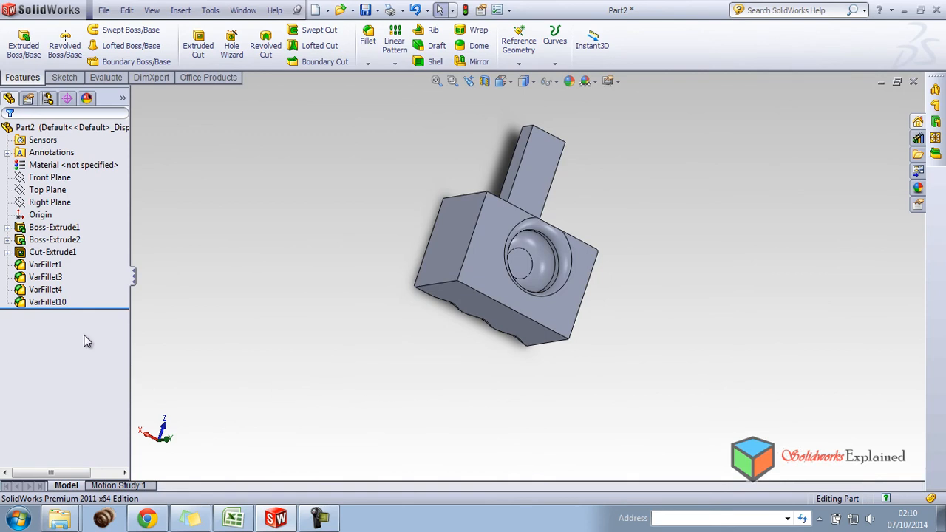
# Delete all four variable-radius fillets, VarFillet1, VarFillet3, VarFillet4 and VarFillet10, from the part.
pyautogui.click(51, 303)
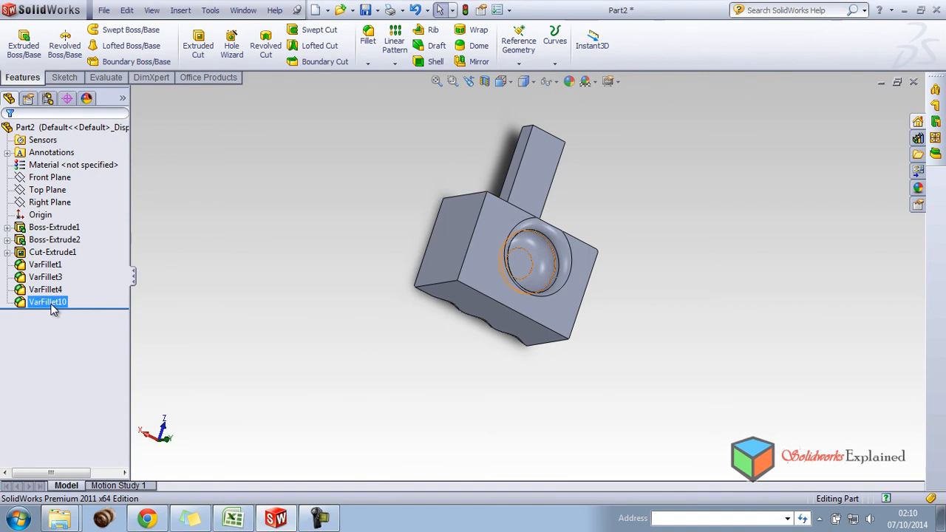
pyautogui.click(51, 303)
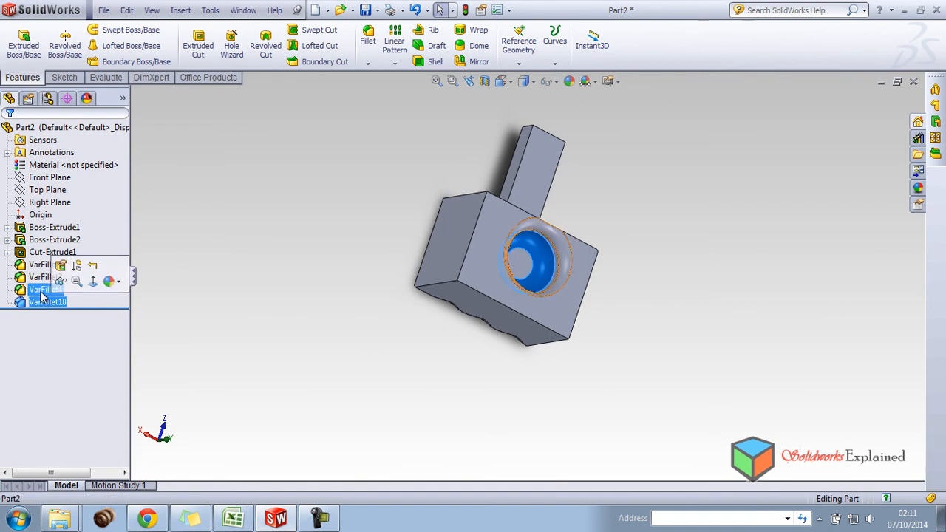
pyautogui.keyDown('ctrl'); pyautogui.click(45, 289); pyautogui.keyUp('ctrl')
pyautogui.keyDown('ctrl'); pyautogui.click(44, 278); pyautogui.keyUp('ctrl')
pyautogui.keyDown('ctrl'); pyautogui.click(44, 264); pyautogui.keyUp('ctrl')
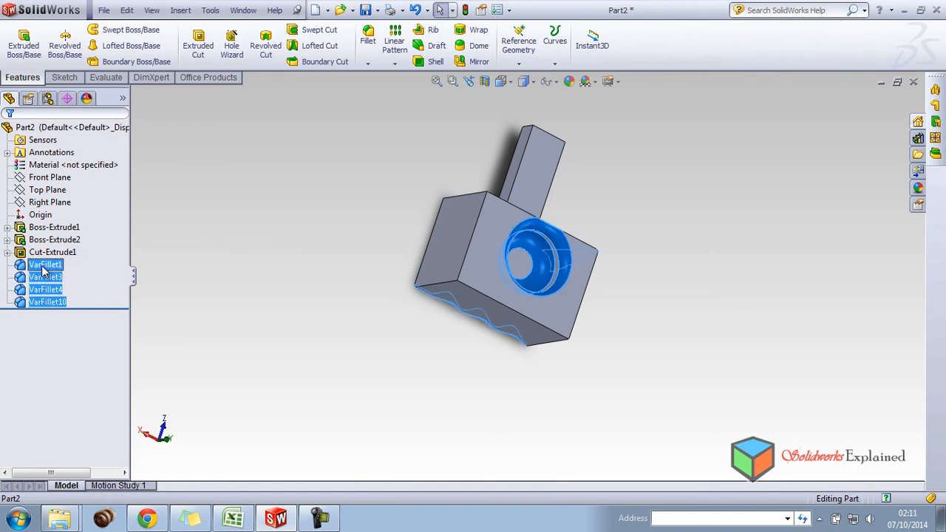
pyautogui.rightClick(44, 268)
pyautogui.click(83, 306)
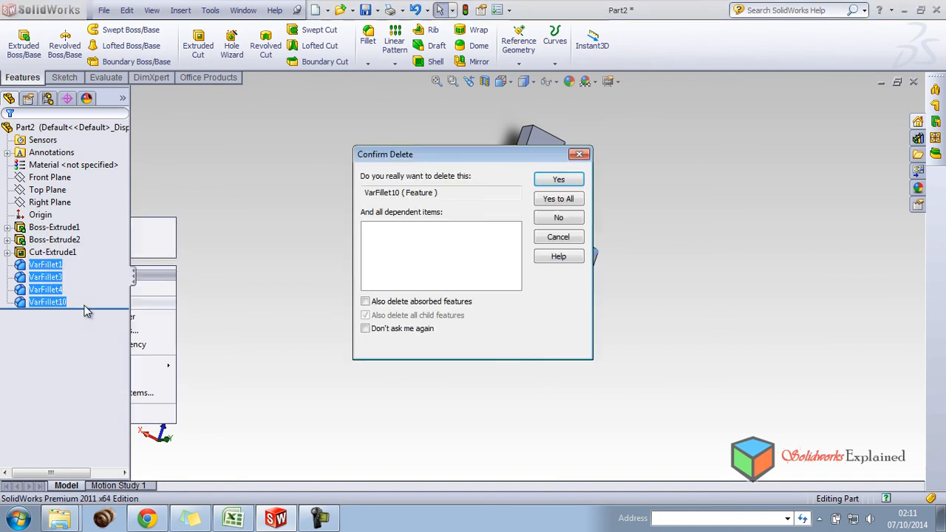
pyautogui.click(557, 200)
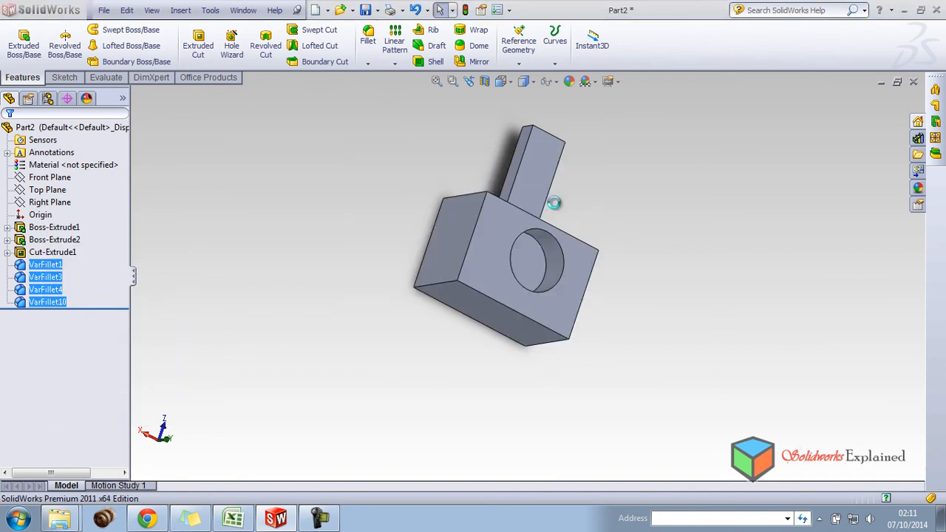
# Start a new fillet of the Face fillet type on the block.
pyautogui.click(368, 37)
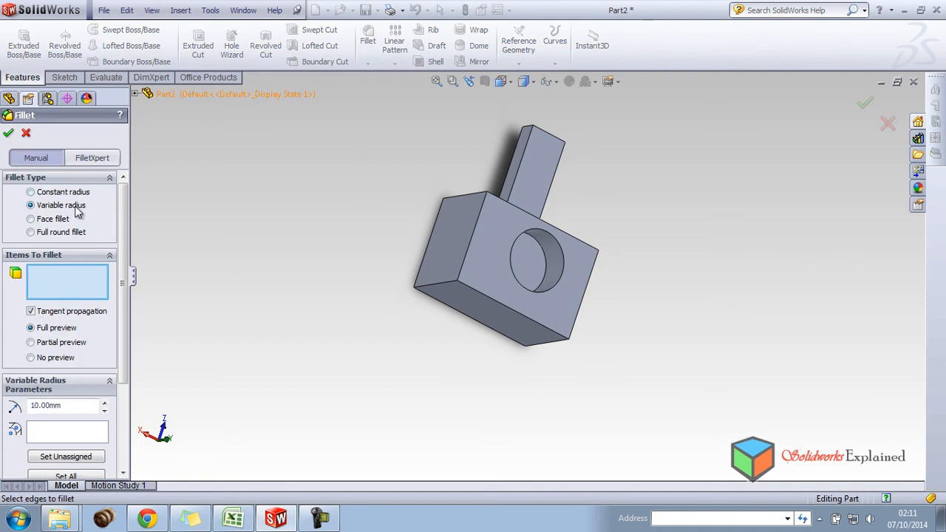
pyautogui.click(33, 219)
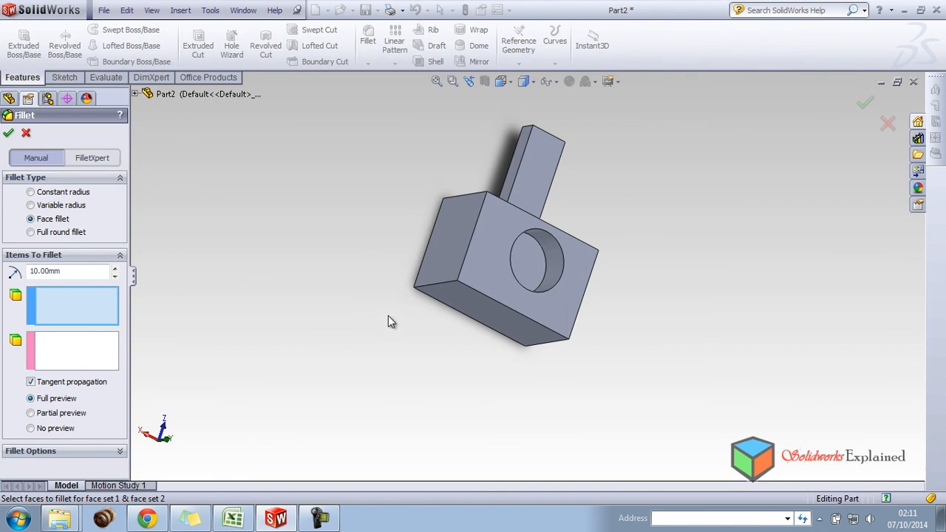
pyautogui.moveTo(387, 326); pyautogui.dragTo(526, 319, button='middle')
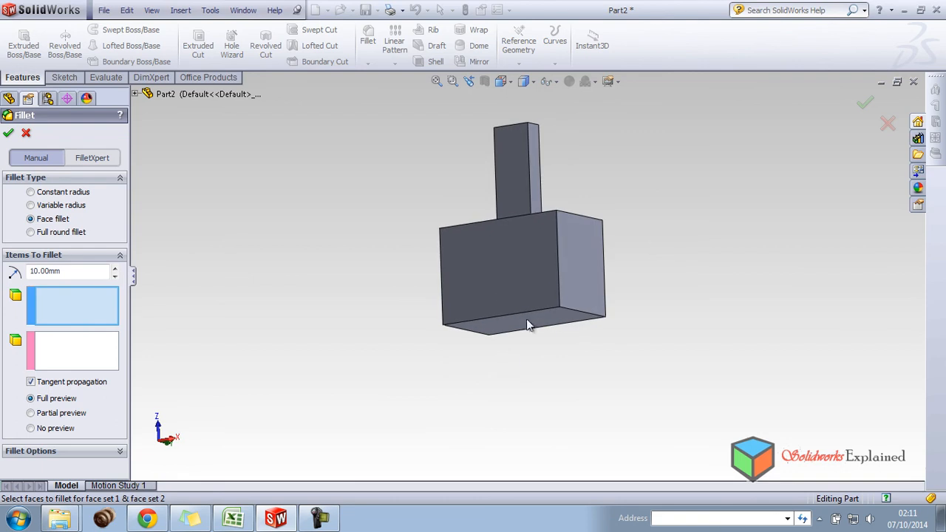
pyautogui.click(529, 270)
pyautogui.click(584, 270)
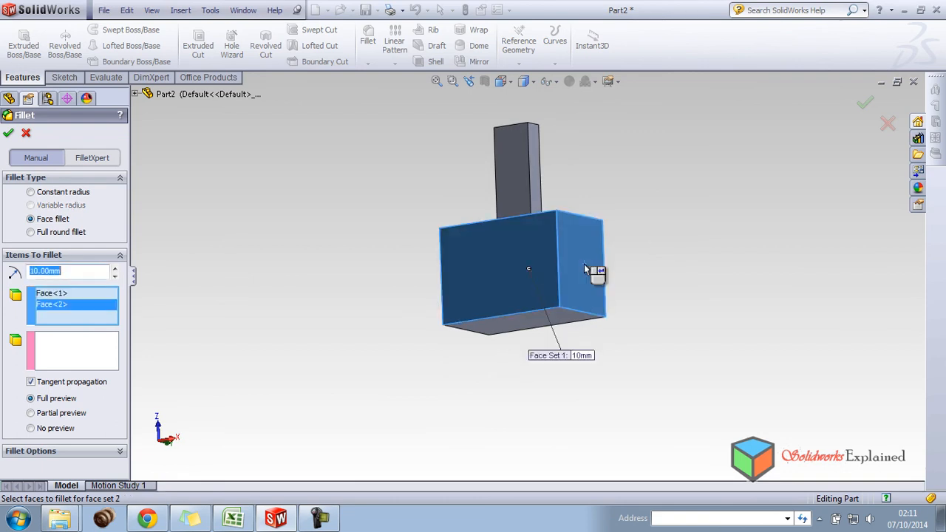
pyautogui.rightClick(70, 304)
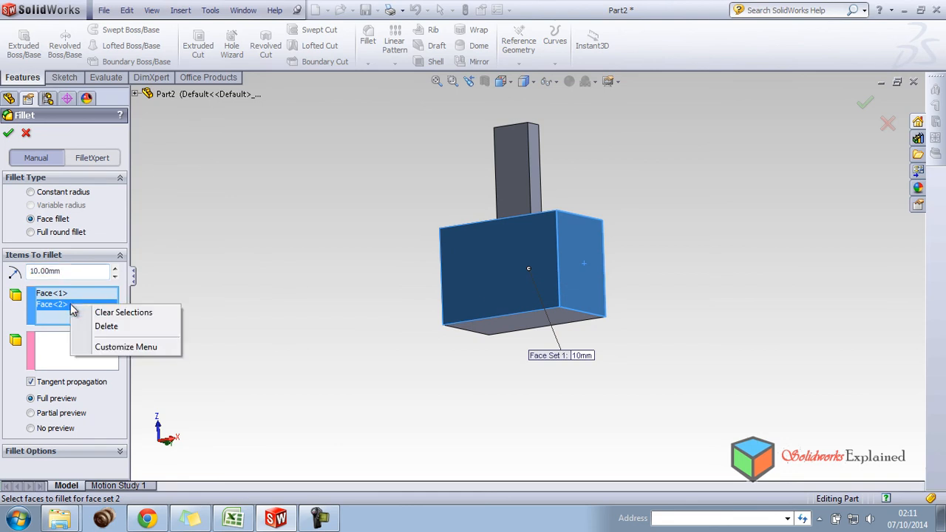
pyautogui.click(123, 312)
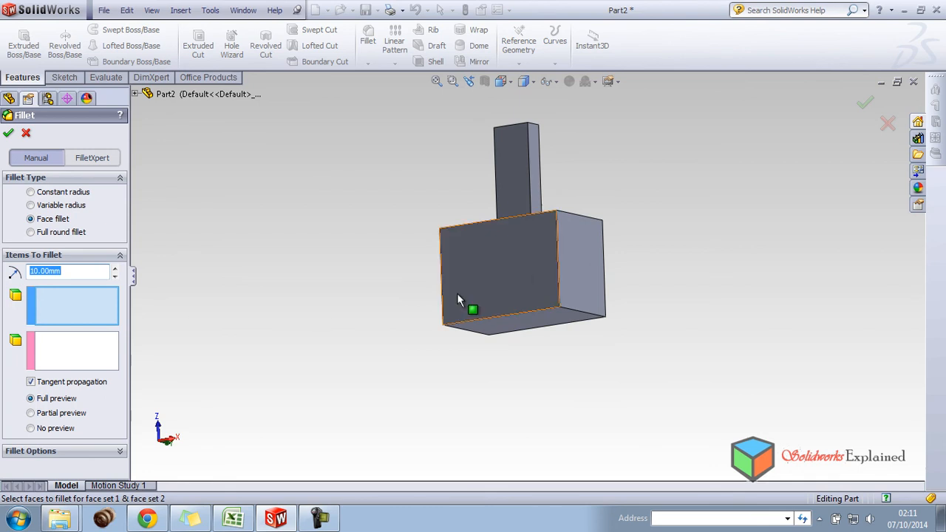
# Create a 10 mm face fillet between the block's large face opposite the hole and the adjacent end face.
pyautogui.click(509, 263)
pyautogui.click(96, 372)
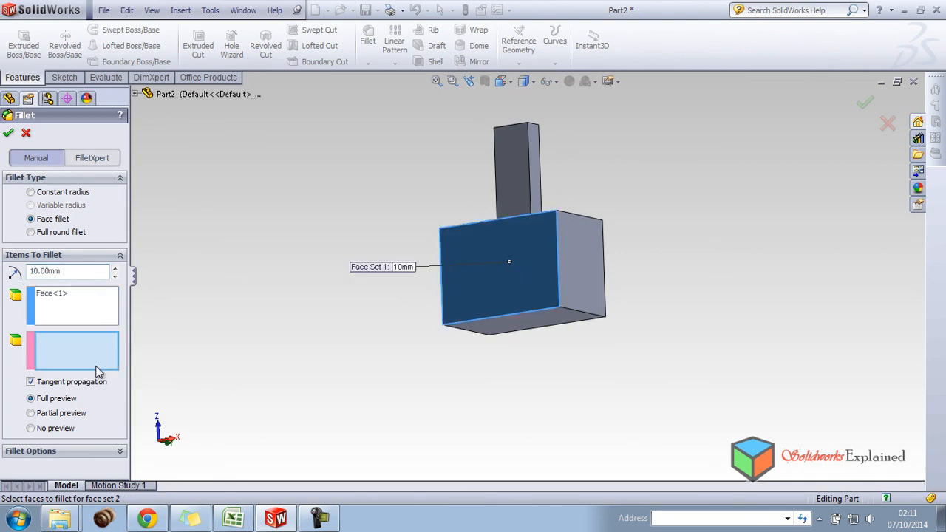
pyautogui.click(580, 259)
pyautogui.moveTo(559, 380); pyautogui.dragTo(573, 302, button='middle')
pyautogui.scroll(-3, 587, 215)
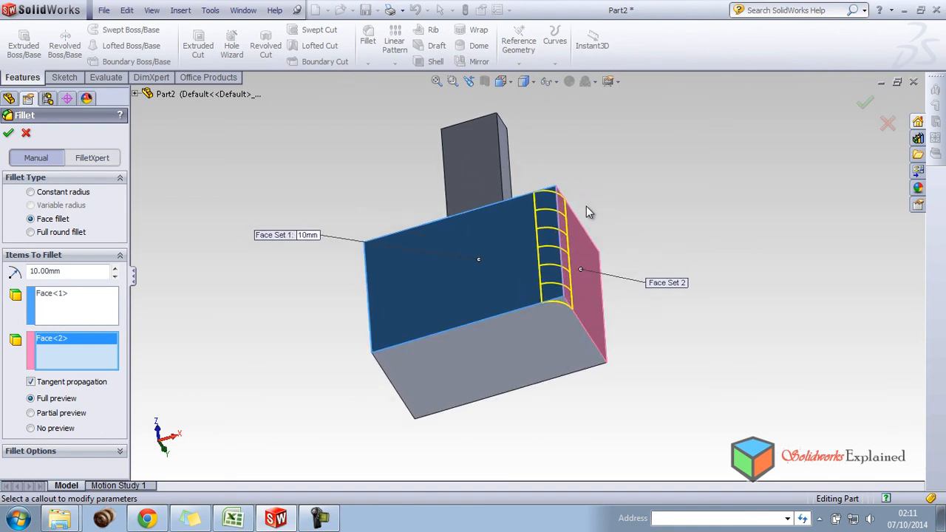
pyautogui.click(8, 135)
pyautogui.moveTo(484, 343); pyautogui.dragTo(557, 444, button='middle')
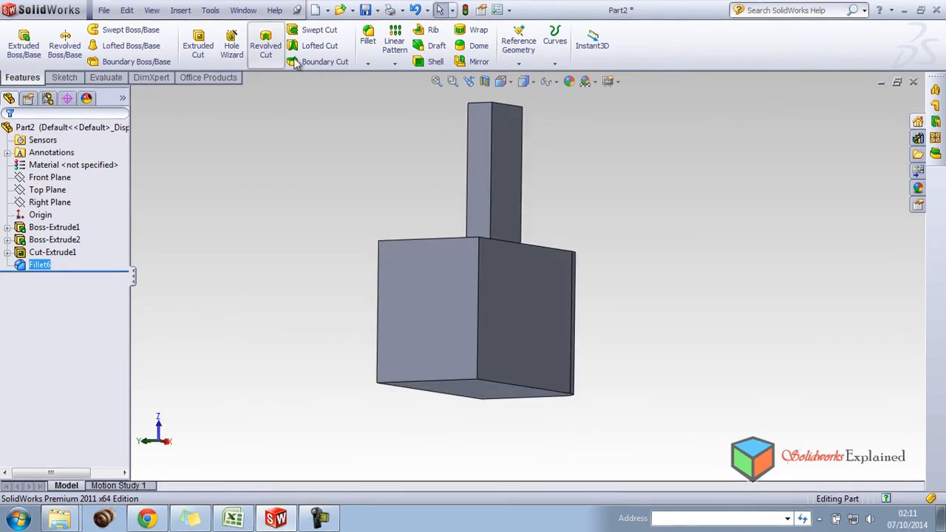
# Start a second face fillet with the block's unfilleted end face as face set 1 and the adjacent large face as set 2.
pyautogui.click(368, 35)
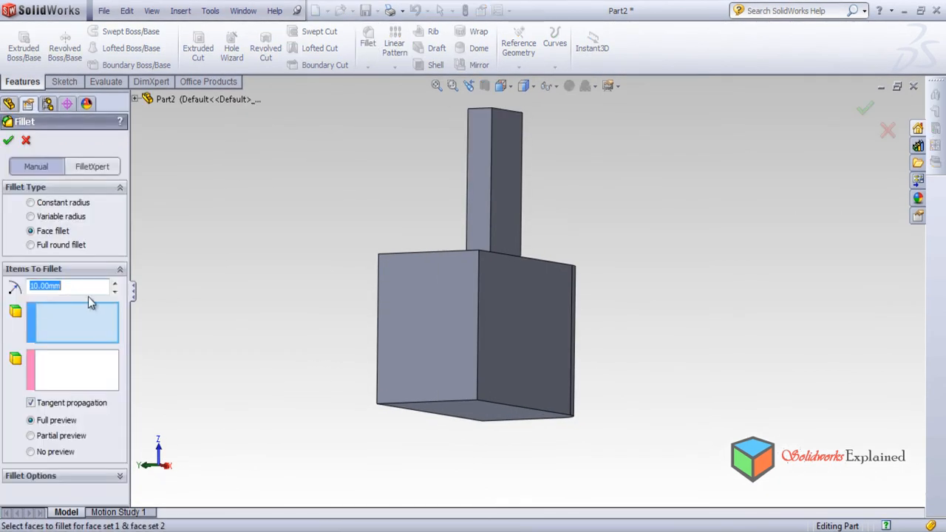
pyautogui.click(417, 317)
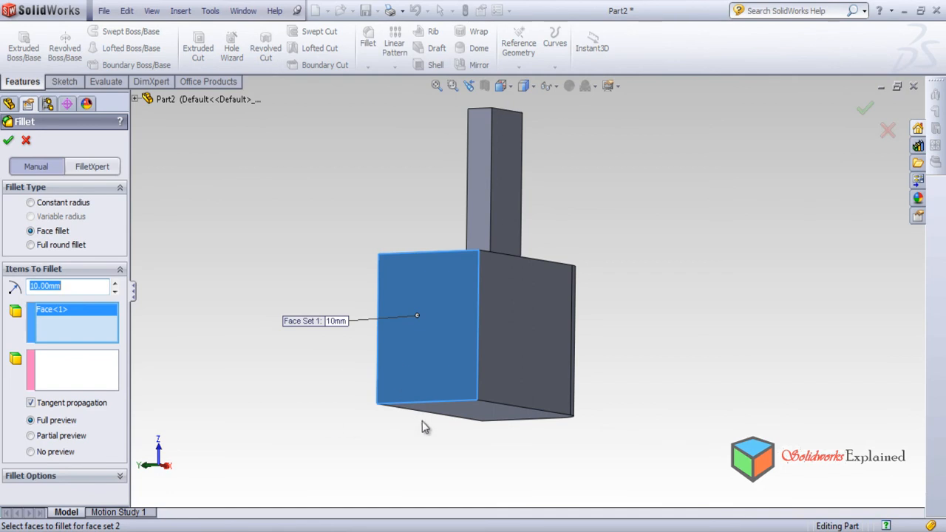
pyautogui.click(69, 365)
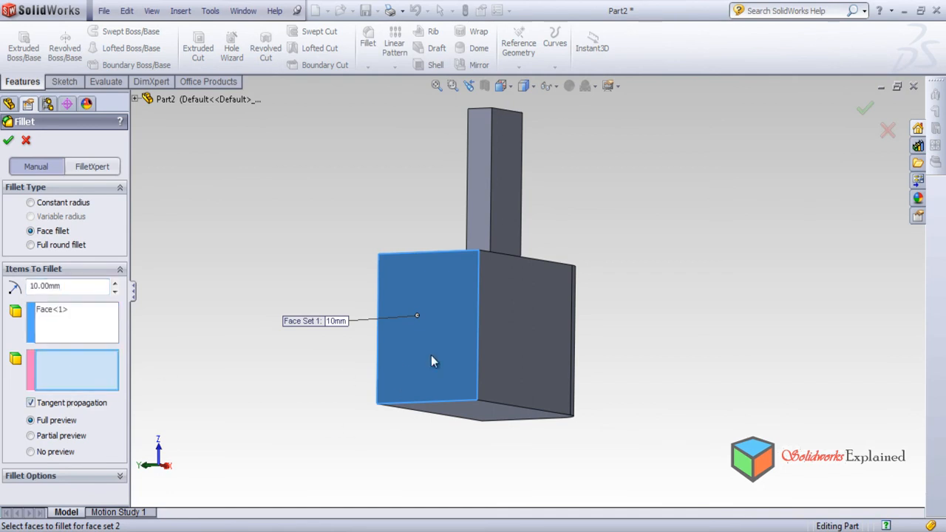
pyautogui.click(518, 326)
# Set the face fillet's radius to 30 mm and create the fillet.
pyautogui.click(115, 283)
pyautogui.click(115, 284)
pyautogui.click(116, 292)
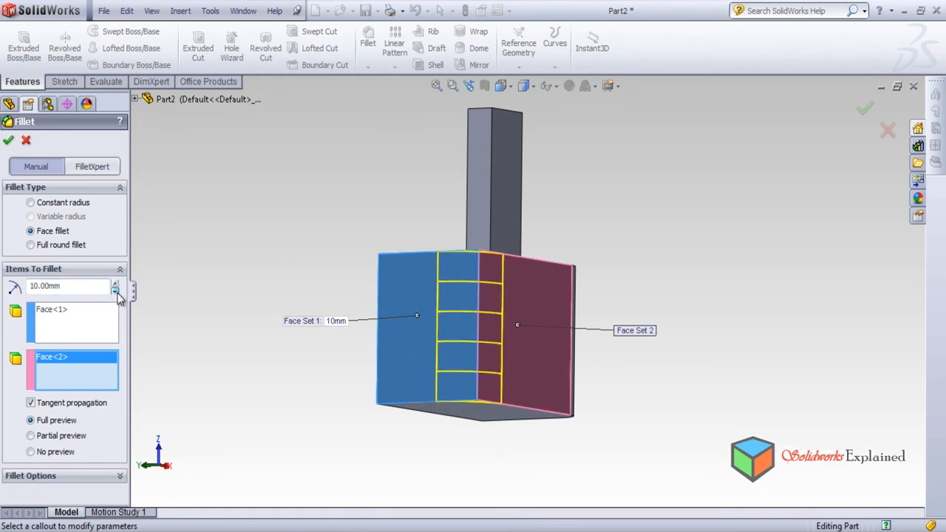
pyautogui.click(116, 292)
pyautogui.click(117, 284)
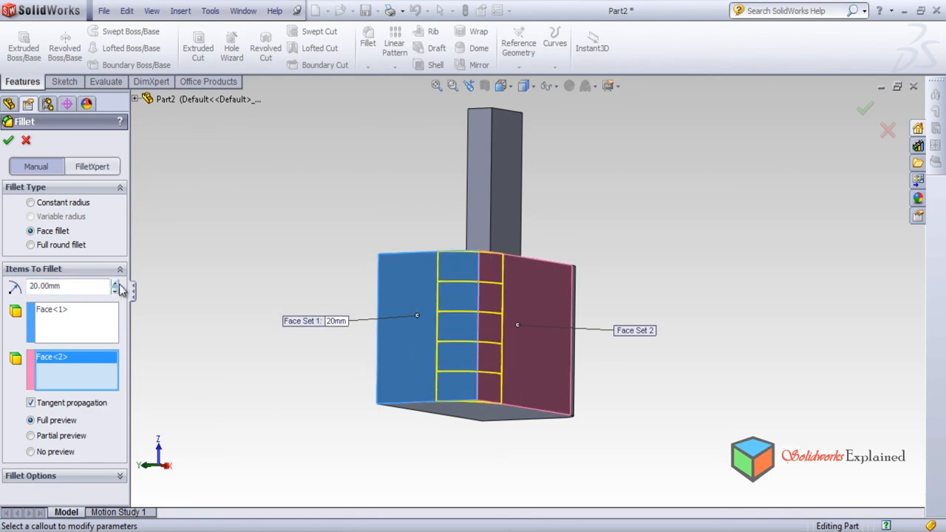
pyautogui.click(117, 284)
pyautogui.moveTo(332, 420); pyautogui.dragTo(323, 363, button='middle')
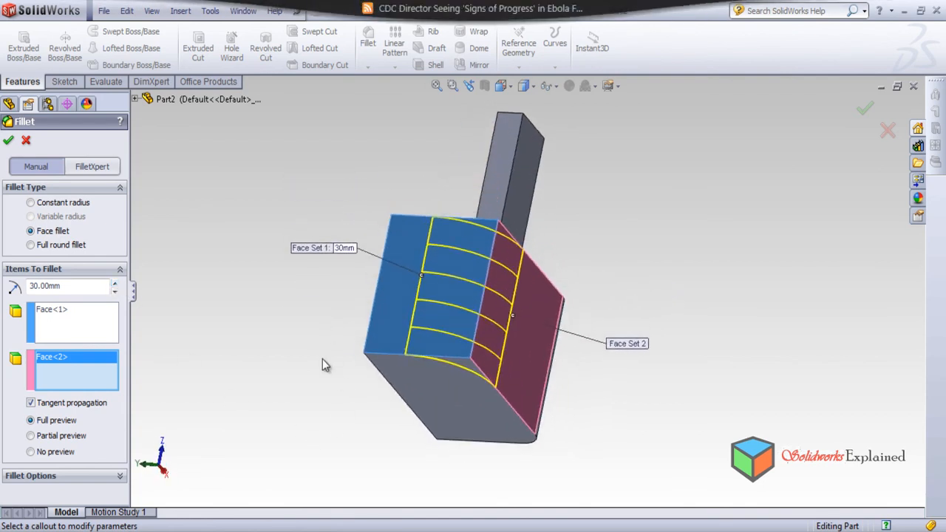
pyautogui.click(8, 140)
pyautogui.moveTo(477, 362); pyautogui.dragTo(548, 466, button='middle')
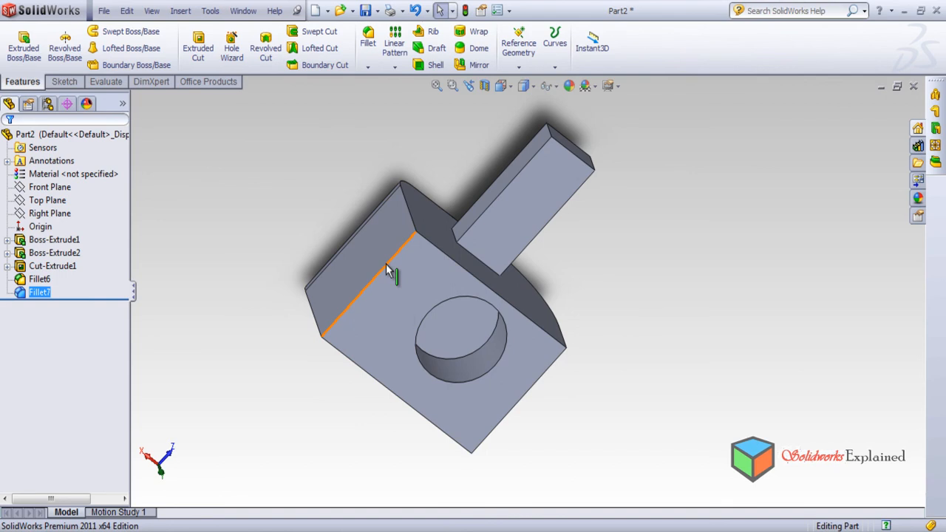
pyautogui.click(368, 37)
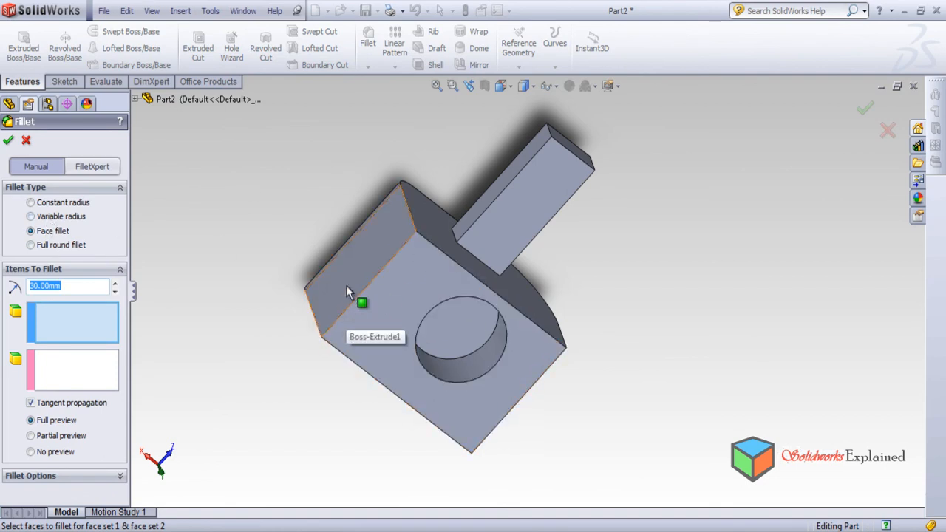
pyautogui.moveTo(295, 289); pyautogui.dragTo(365, 321, button='middle')
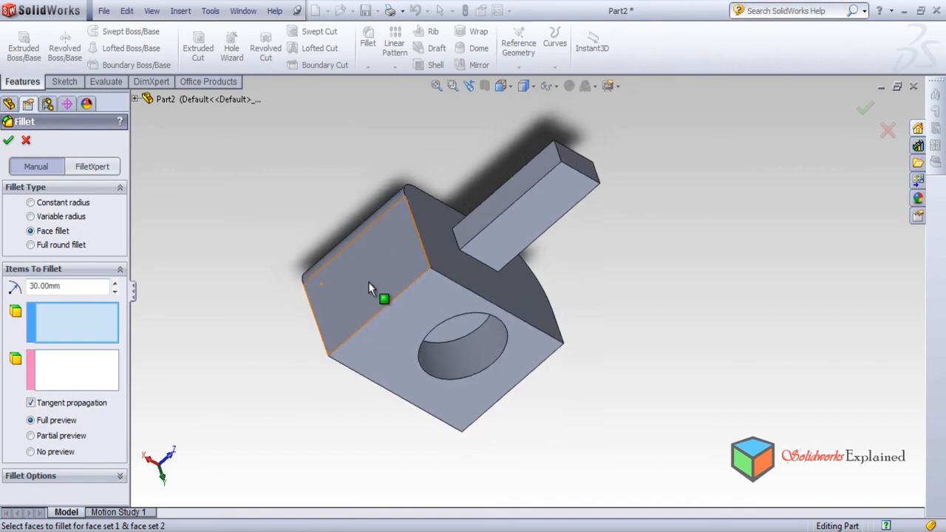
pyautogui.click(26, 141)
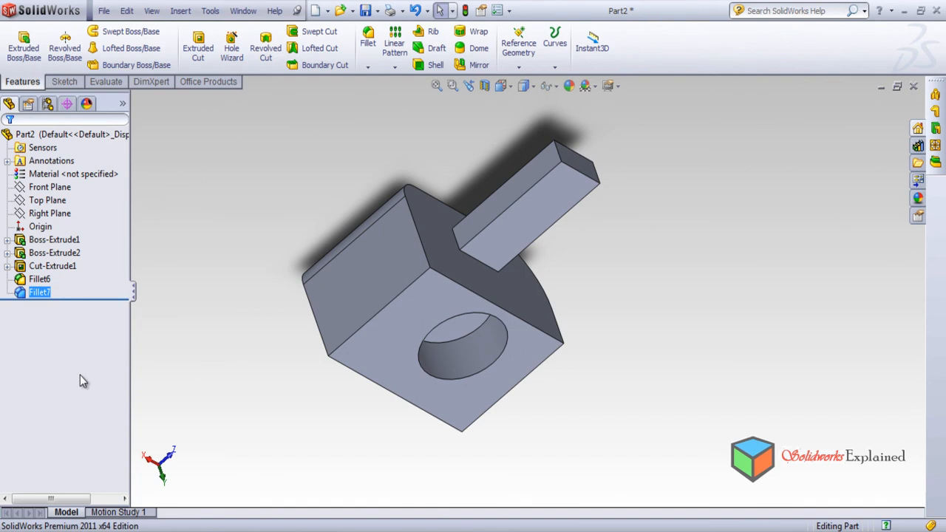
# Delete both face fillets from the block.
pyautogui.rightClick(35, 282)
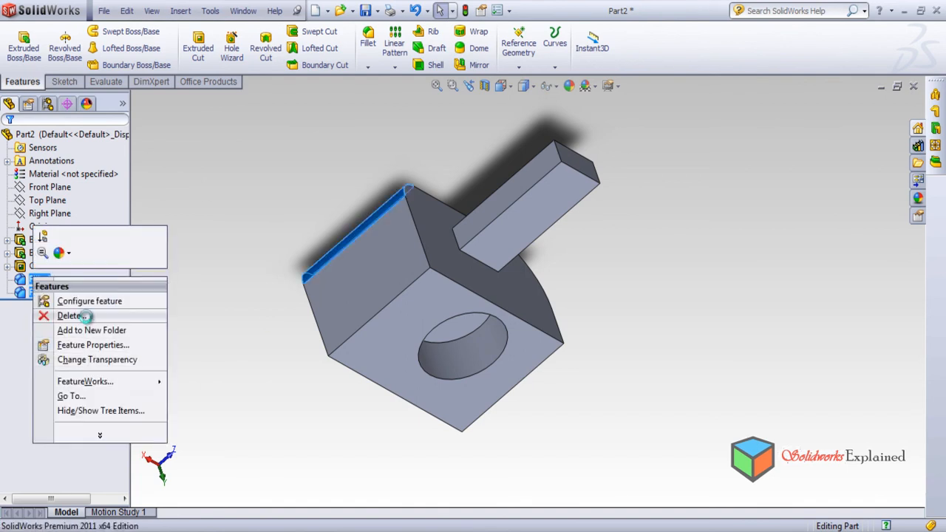
pyautogui.click(87, 322)
pyautogui.click(546, 216)
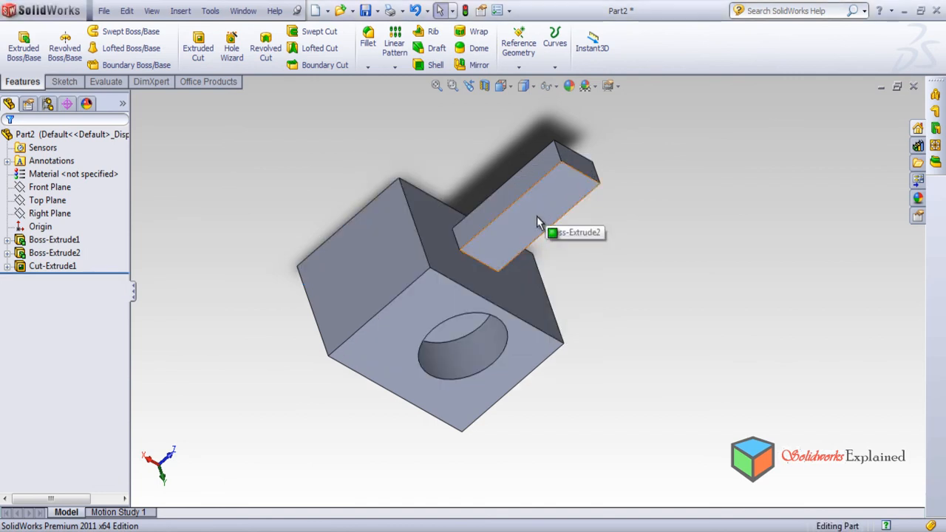
# Start a Full round fillet with one narrow side face of the bar as side face set 1.
pyautogui.click(370, 50)
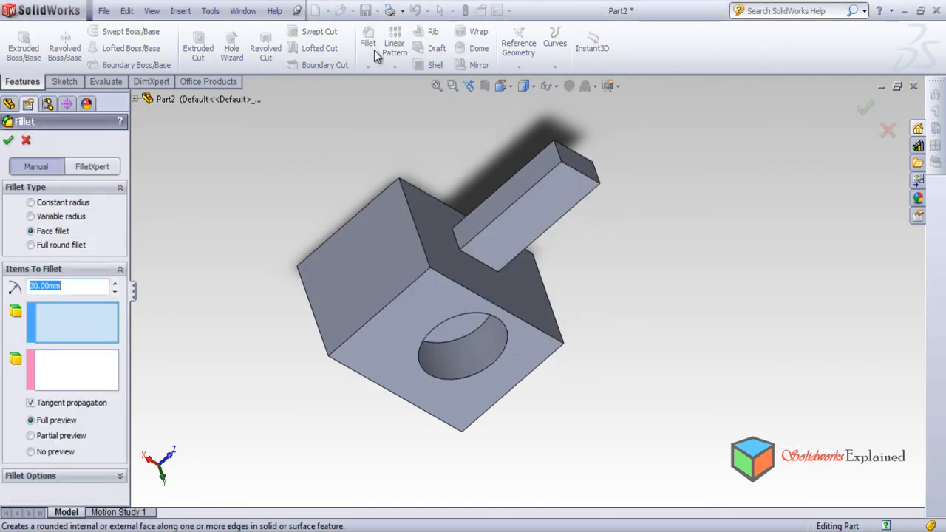
pyautogui.click(31, 246)
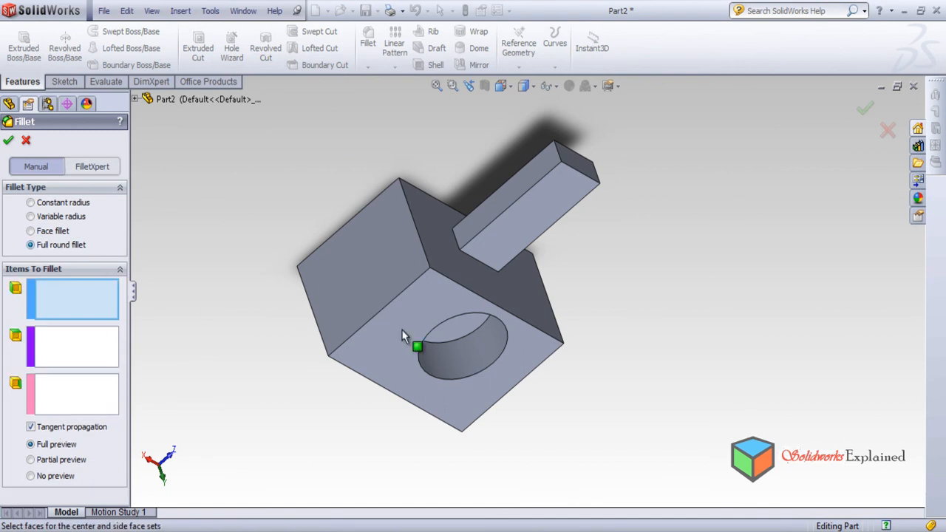
pyautogui.moveTo(599, 367); pyautogui.dragTo(518, 387, button='middle')
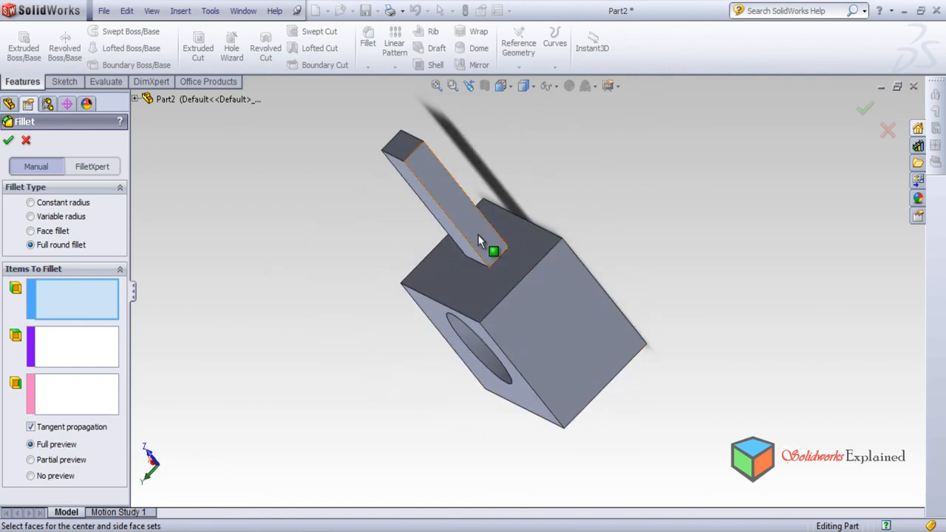
pyautogui.click(460, 202)
pyautogui.moveTo(460, 203); pyautogui.dragTo(533, 298, button='middle')
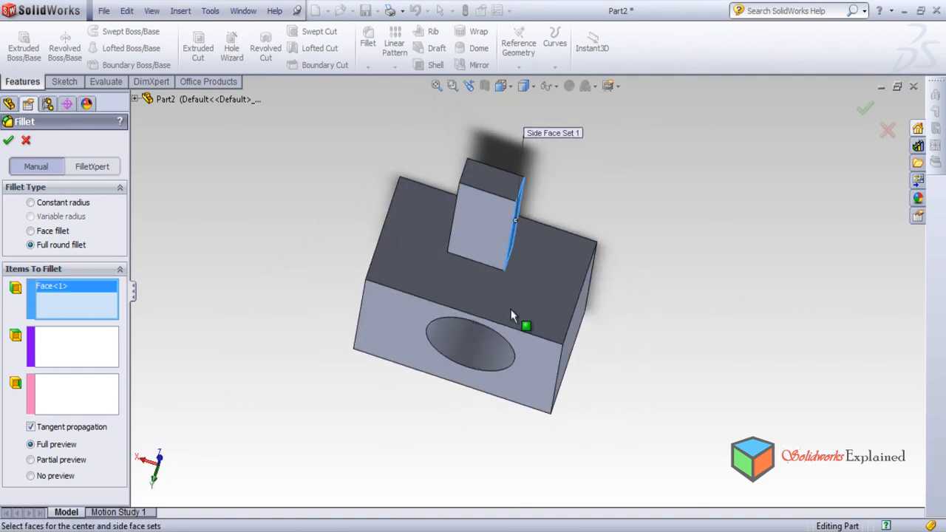
# Set the bar's end face as the center face set and its opposite narrow side as side face set 2, and create the full round fillet.
pyautogui.click(80, 353)
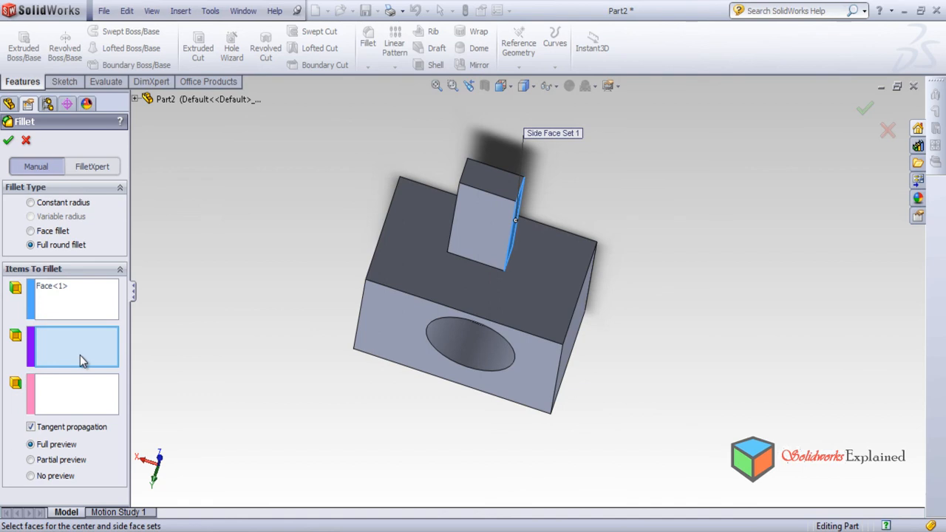
pyautogui.click(488, 180)
pyautogui.moveTo(482, 257); pyautogui.dragTo(386, 325, button='middle')
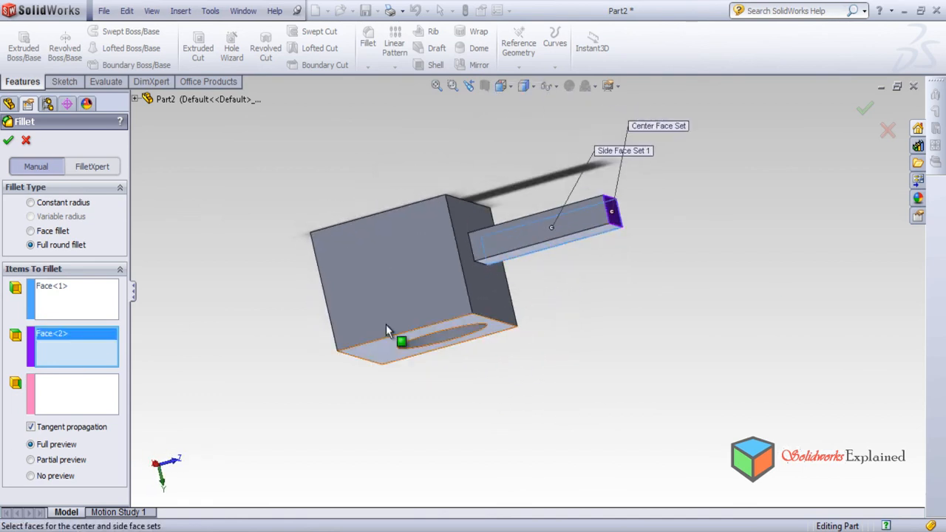
pyautogui.click(77, 392)
pyautogui.click(528, 249)
pyautogui.moveTo(567, 279); pyautogui.dragTo(537, 111, button='middle')
pyautogui.scroll(-2, 525, 116)
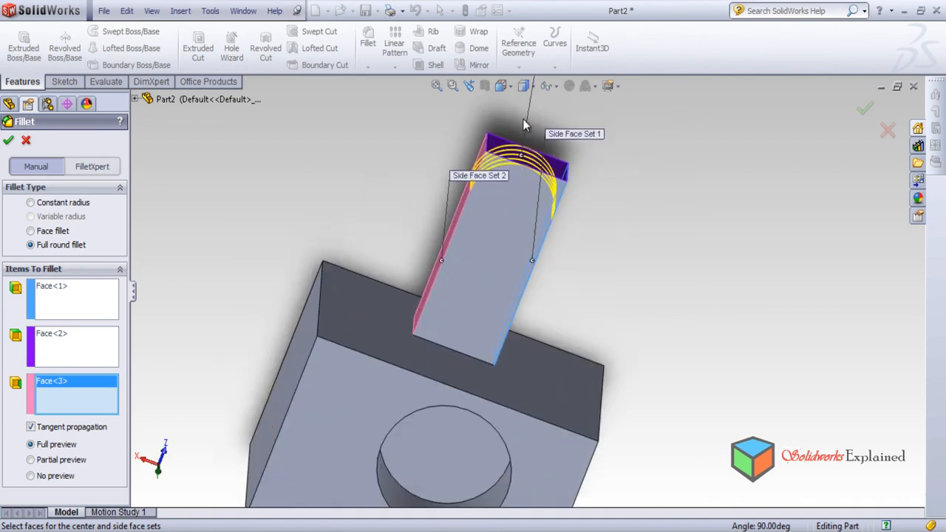
pyautogui.moveTo(562, 298); pyautogui.dragTo(542, 295, button='middle')
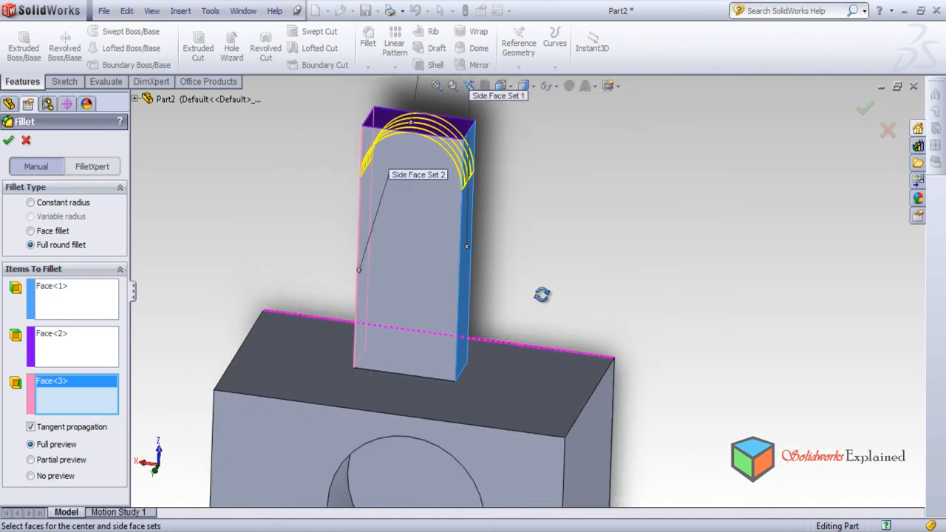
pyautogui.click(8, 141)
pyautogui.moveTo(506, 290); pyautogui.dragTo(473, 338, button='middle')
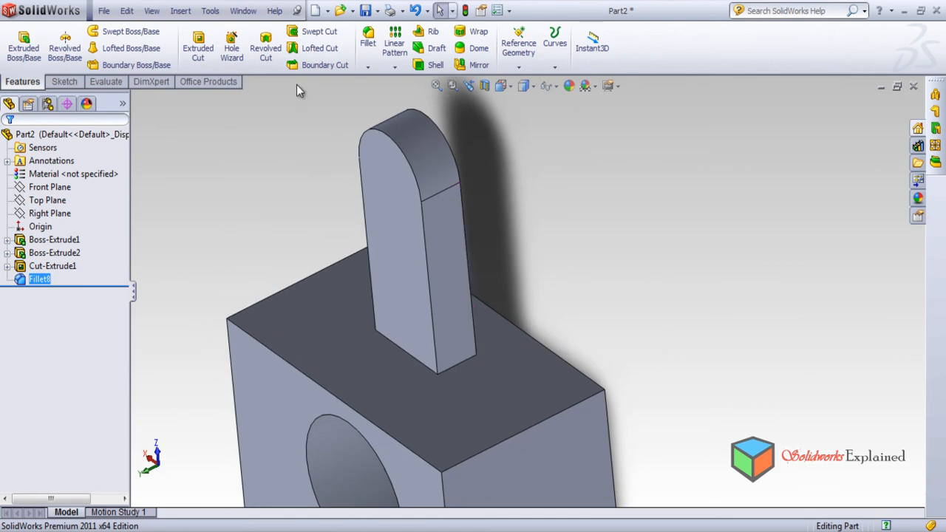
# Start another full round fillet with the block's hole face as side face set 1 and the adjacent end face as the center face set.
pyautogui.click(369, 38)
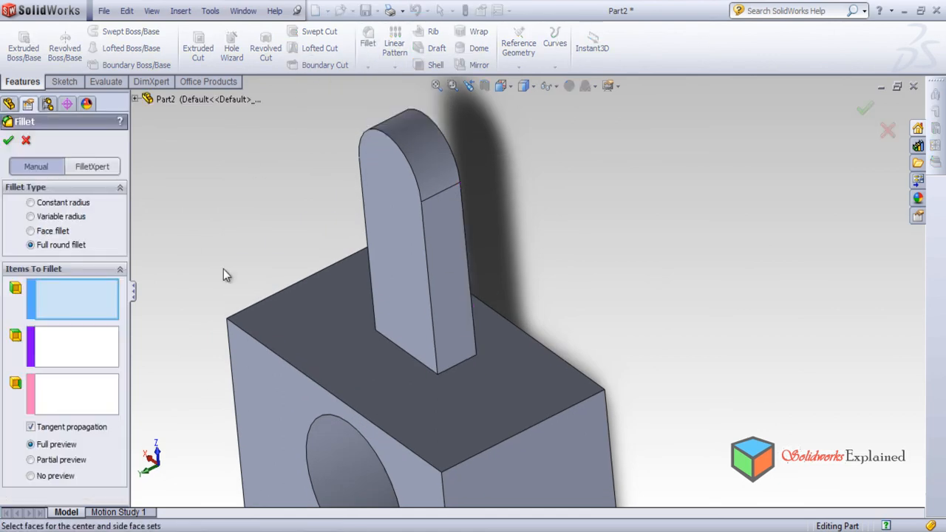
pyautogui.scroll(4, 563, 292)
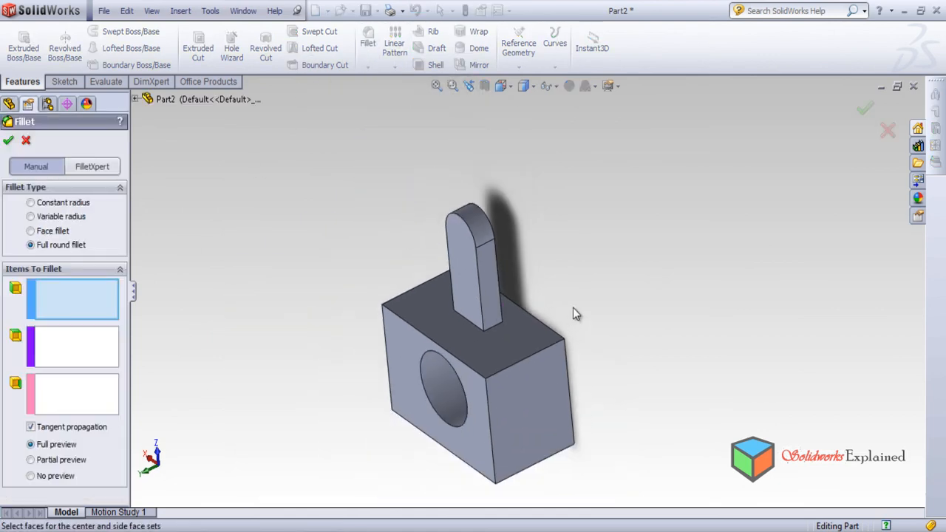
pyautogui.moveTo(583, 316)
pyautogui.mouseDown(button='middle')
pyautogui.moveTo(528, 437)
pyautogui.moveTo(478, 503)
pyautogui.moveTo(594, 292)
pyautogui.moveTo(582, 333)
pyautogui.mouseUp(button='middle')
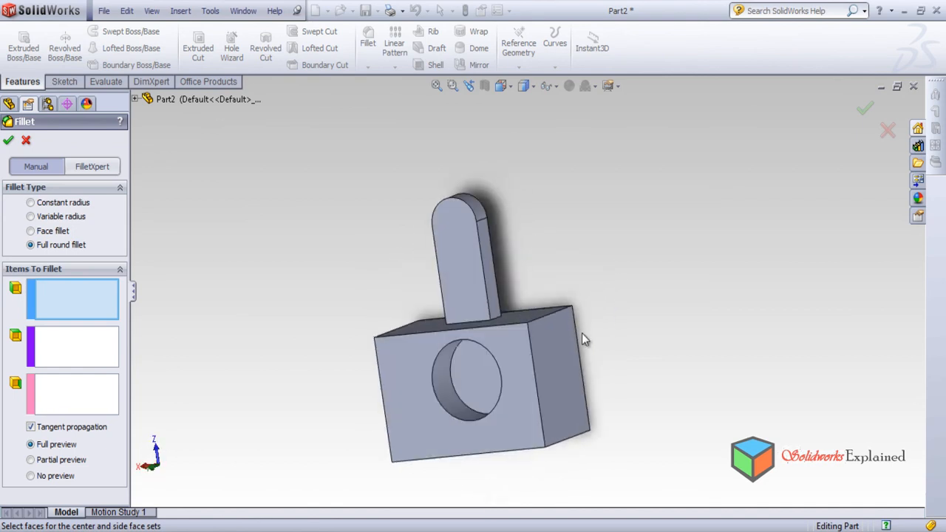
pyautogui.click(456, 440)
pyautogui.click(91, 342)
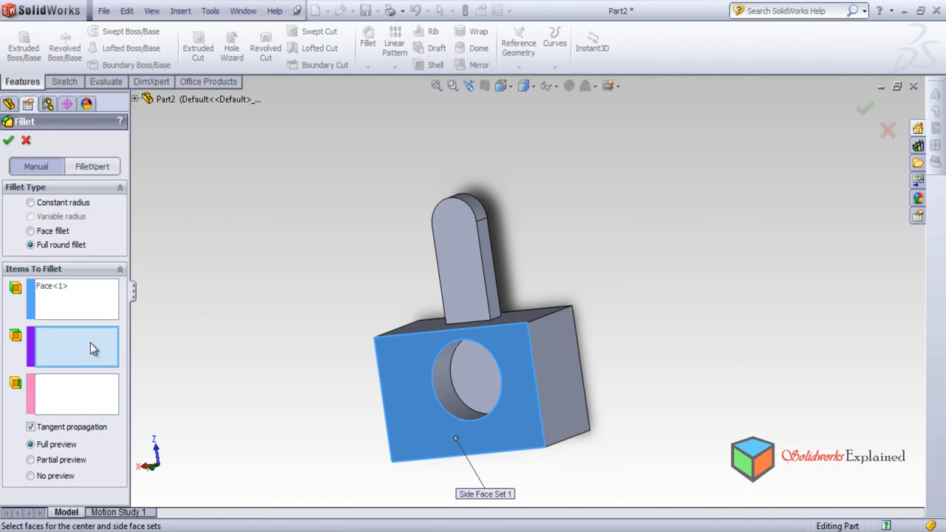
pyautogui.click(556, 388)
pyautogui.moveTo(551, 386); pyautogui.dragTo(420, 452, button='middle')
# Set the block's large face opposite the hole as side face set 2 and create the full round fillet.
pyautogui.click(93, 399)
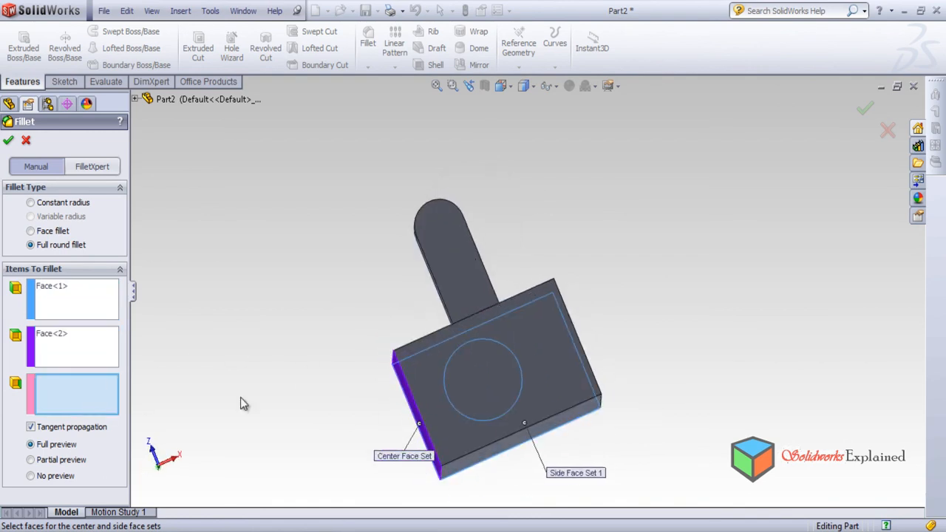
pyautogui.click(531, 387)
pyautogui.moveTo(581, 390)
pyautogui.mouseDown(button='middle')
pyautogui.moveTo(557, 252)
pyautogui.moveTo(569, 190)
pyautogui.moveTo(547, 193)
pyautogui.mouseUp(button='middle')
pyautogui.moveTo(477, 326); pyautogui.dragTo(522, 322, button='middle')
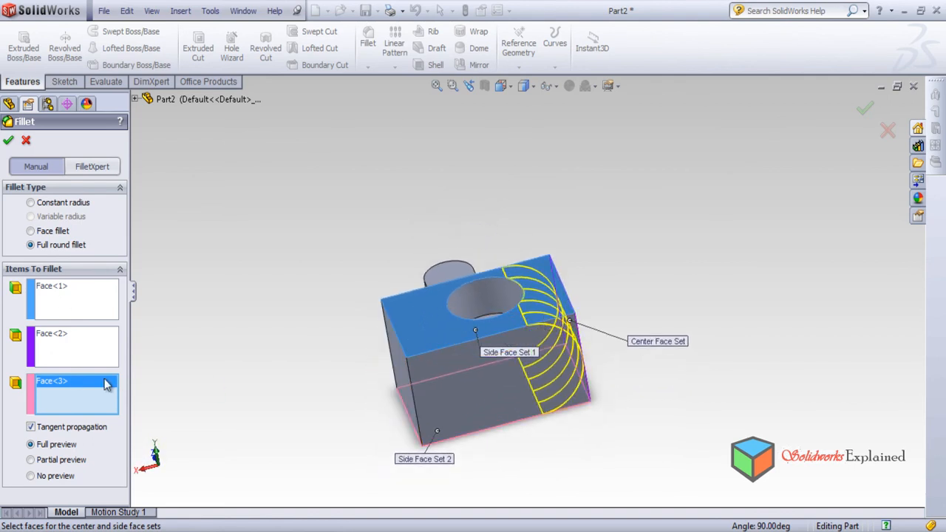
pyautogui.moveTo(531, 363); pyautogui.dragTo(423, 519, button='middle')
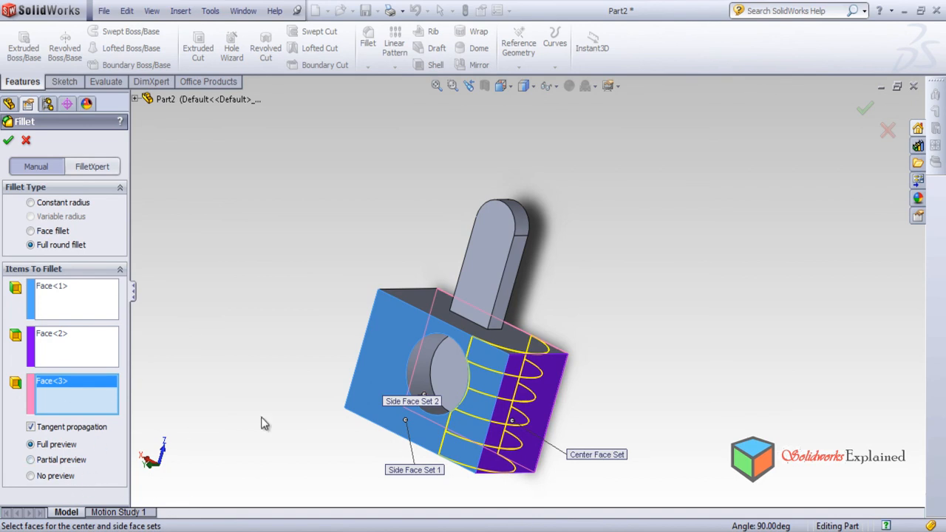
pyautogui.click(8, 141)
pyautogui.moveTo(345, 387); pyautogui.dragTo(405, 464, button='middle')
pyautogui.click(368, 44)
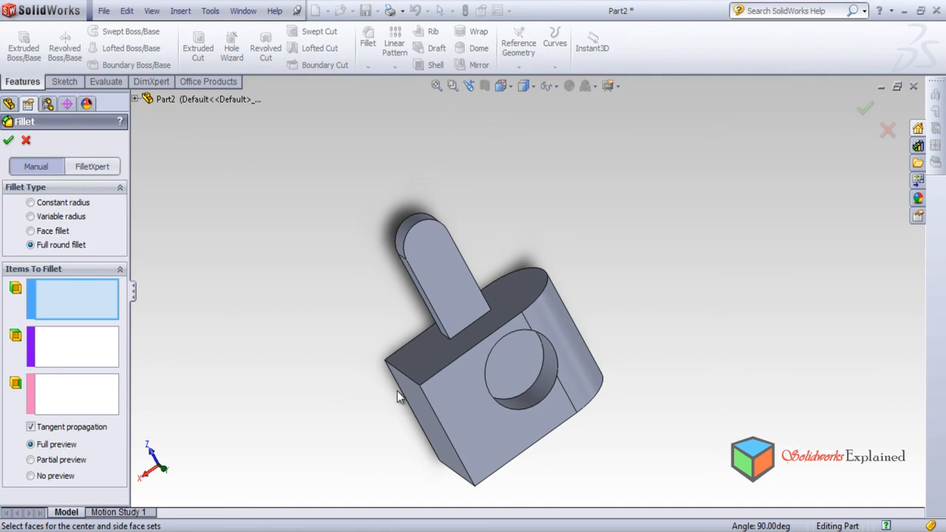
pyautogui.click(8, 140)
pyautogui.click(259, 331)
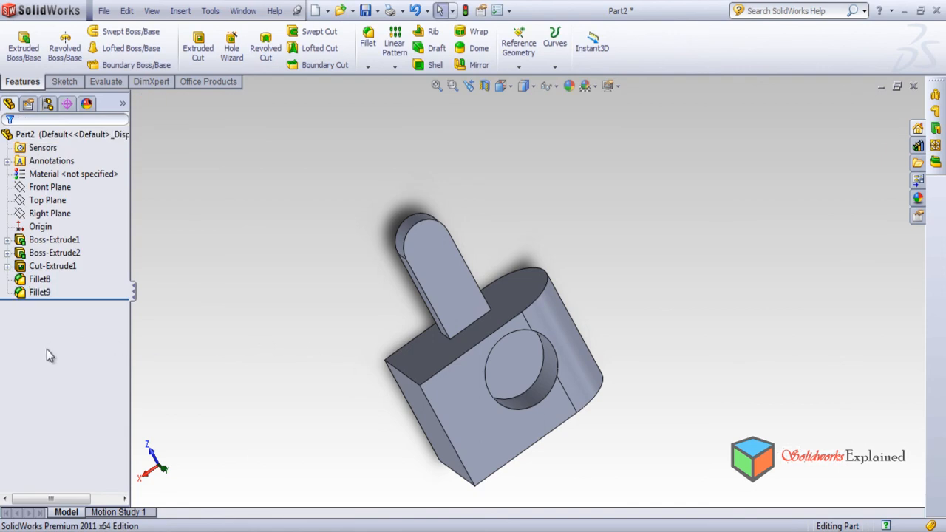
# Delete both full round fillets from the bar and the block.
pyautogui.click(52, 293)
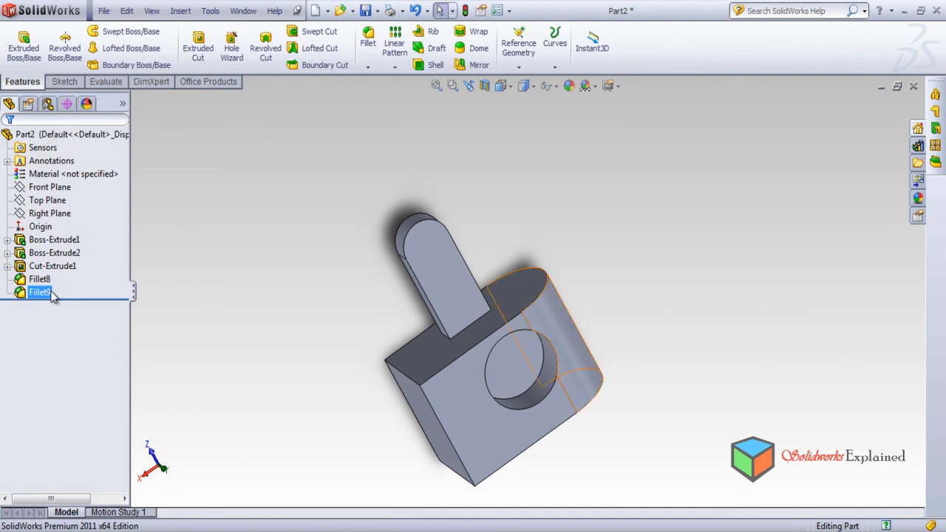
pyautogui.click(34, 283)
pyautogui.click(34, 293)
pyautogui.keyDown('ctrl'); pyautogui.click(33, 281); pyautogui.keyUp('ctrl')
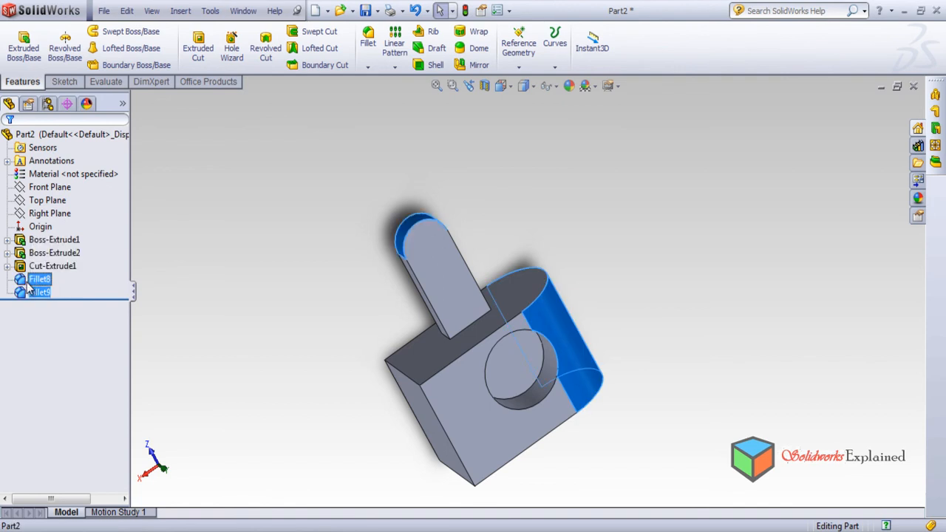
pyautogui.rightClick(30, 290)
pyautogui.click(92, 322)
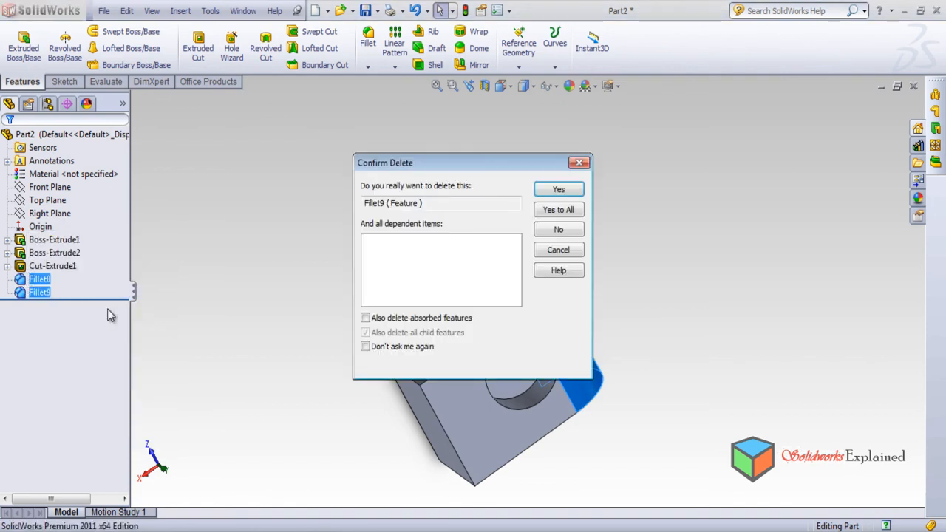
pyautogui.click(559, 210)
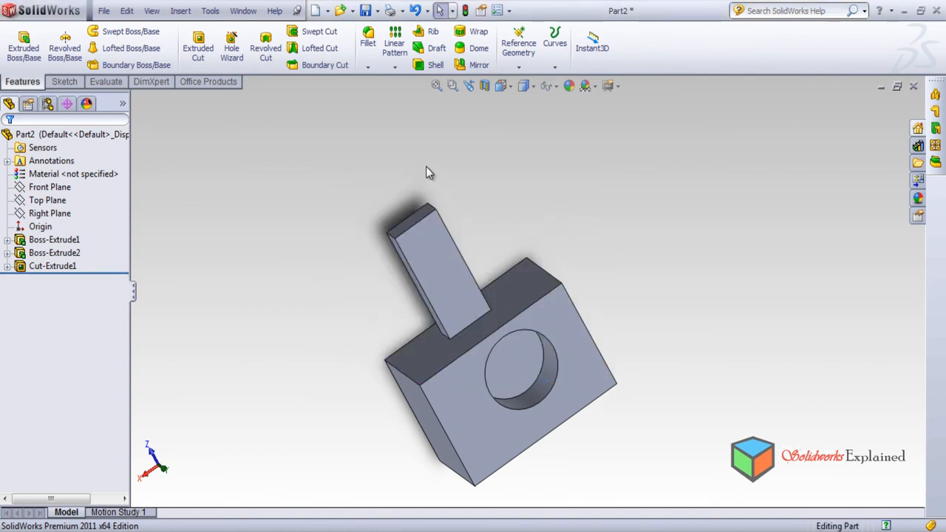
# Use FilletXpert to create a 10 mm fillet around all edges of the block's large face opposite the hole.
pyautogui.click(368, 43)
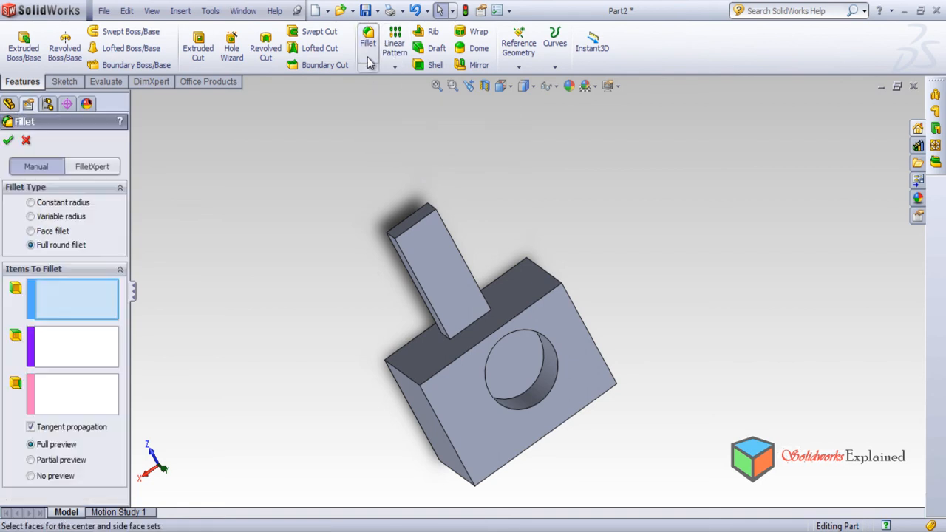
pyautogui.click(103, 168)
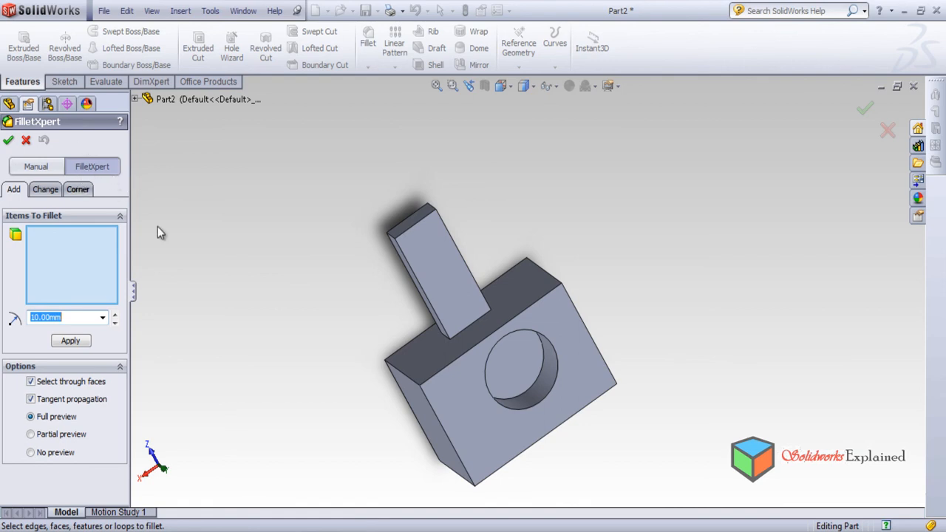
pyautogui.moveTo(367, 282); pyautogui.dragTo(539, 340, button='middle')
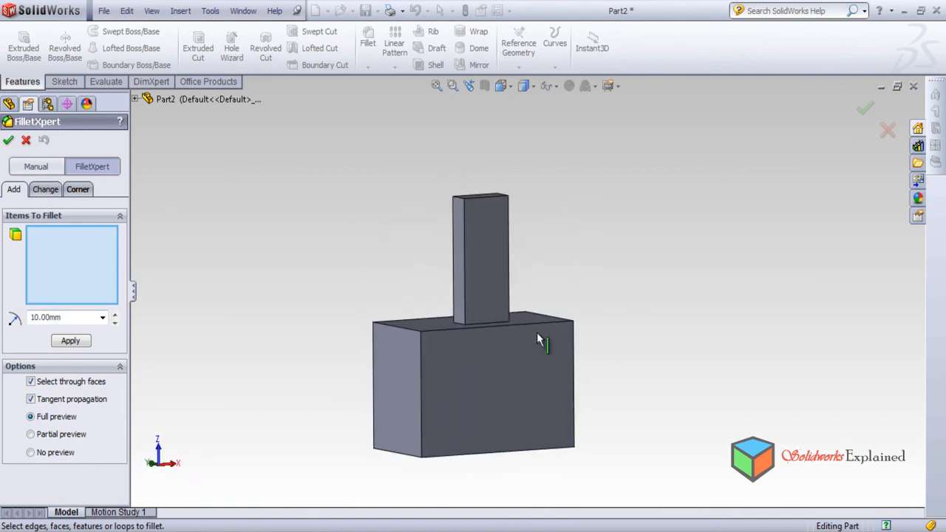
pyautogui.click(505, 377)
pyautogui.scroll(-2, 513, 474)
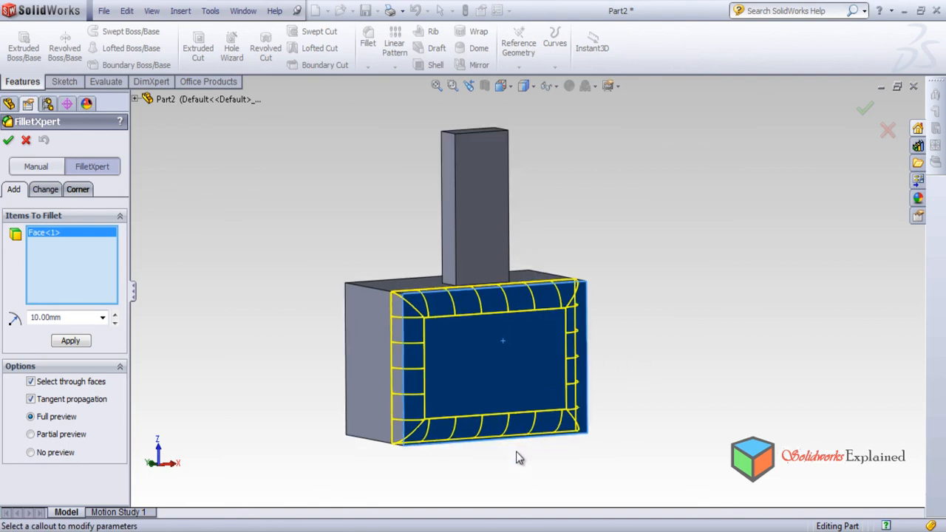
pyautogui.moveTo(614, 394); pyautogui.dragTo(585, 372, button='middle')
pyautogui.moveTo(575, 409); pyautogui.dragTo(547, 331, button='middle')
pyautogui.moveTo(406, 364); pyautogui.dragTo(560, 404, button='middle')
pyautogui.click(8, 140)
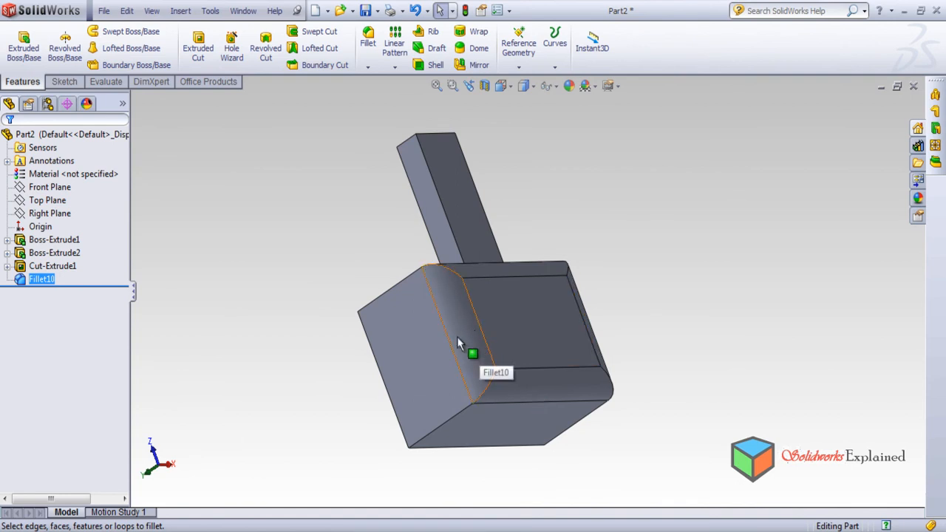
pyautogui.moveTo(503, 414); pyautogui.dragTo(449, 407, button='middle')
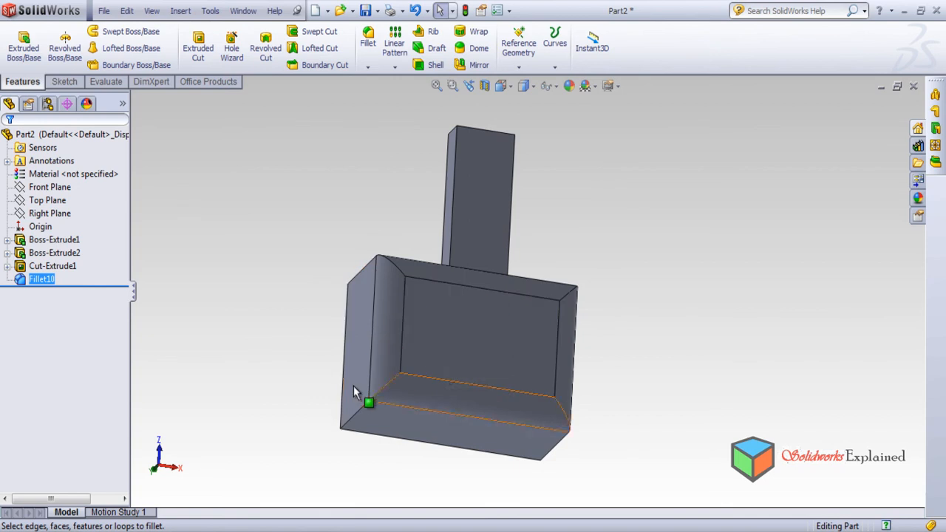
# Use FilletXpert to create a 5 mm fillet on all edges of the block's hole face, including the hole's rim.
pyautogui.moveTo(370, 348); pyautogui.dragTo(347, 296, button='middle')
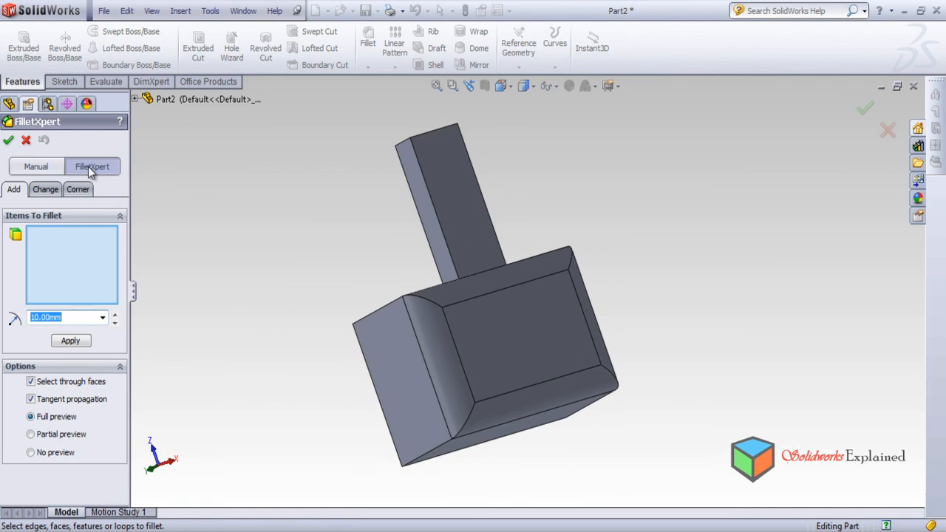
pyautogui.moveTo(267, 380); pyautogui.dragTo(517, 397, button='middle')
pyautogui.click(345, 361)
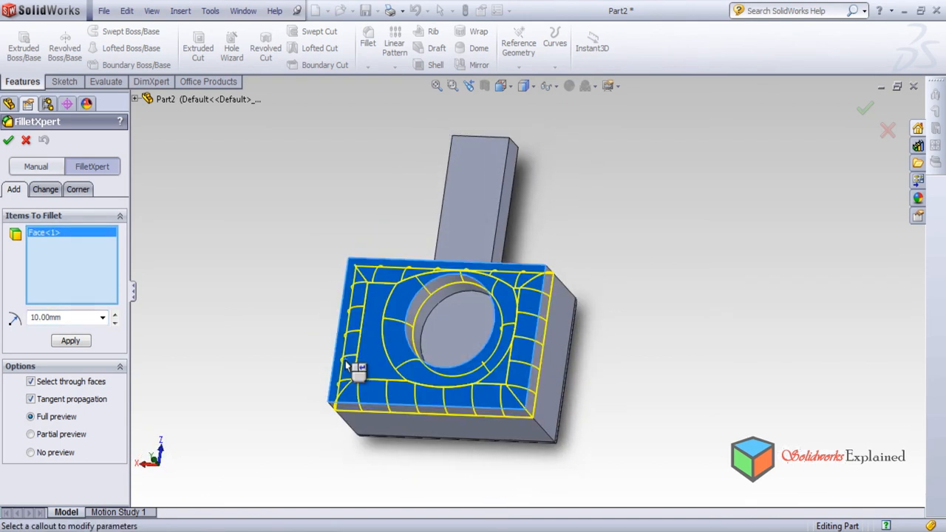
pyautogui.click(116, 314)
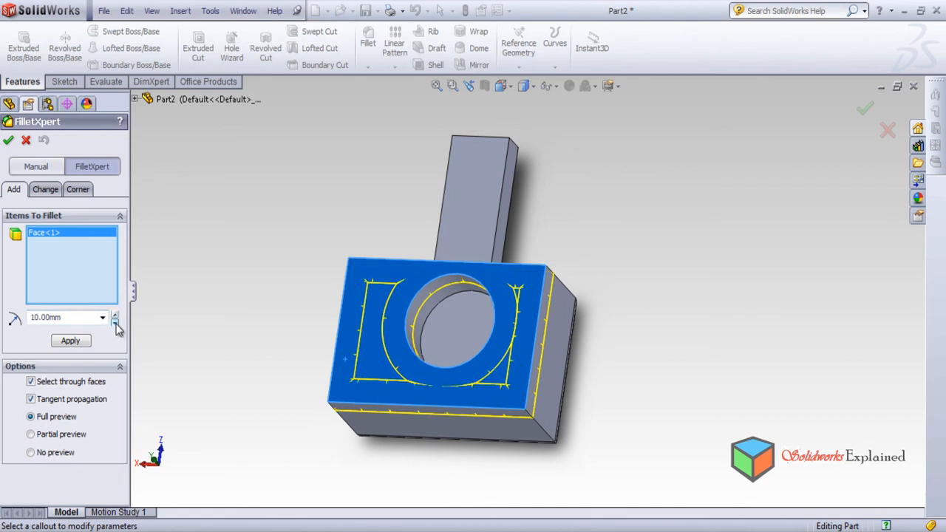
pyautogui.click(116, 322)
pyautogui.click(115, 322)
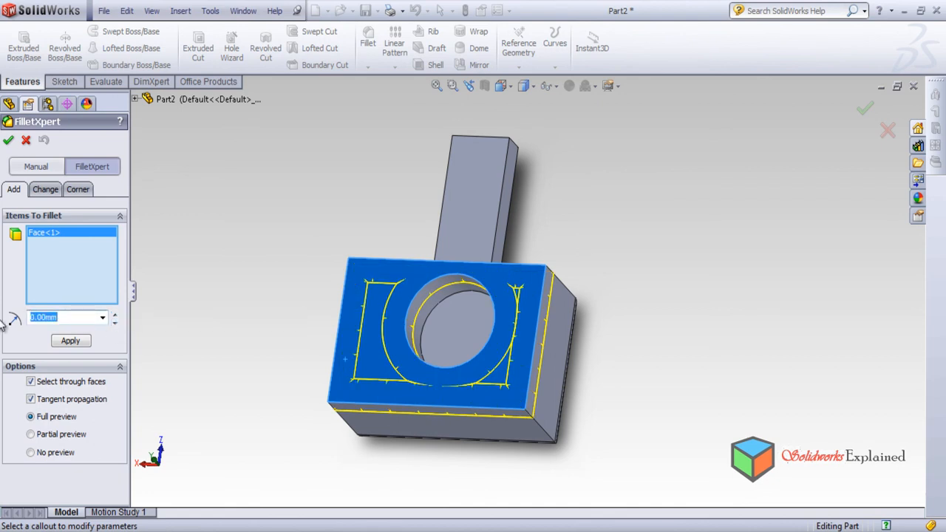
pyautogui.press('Return')
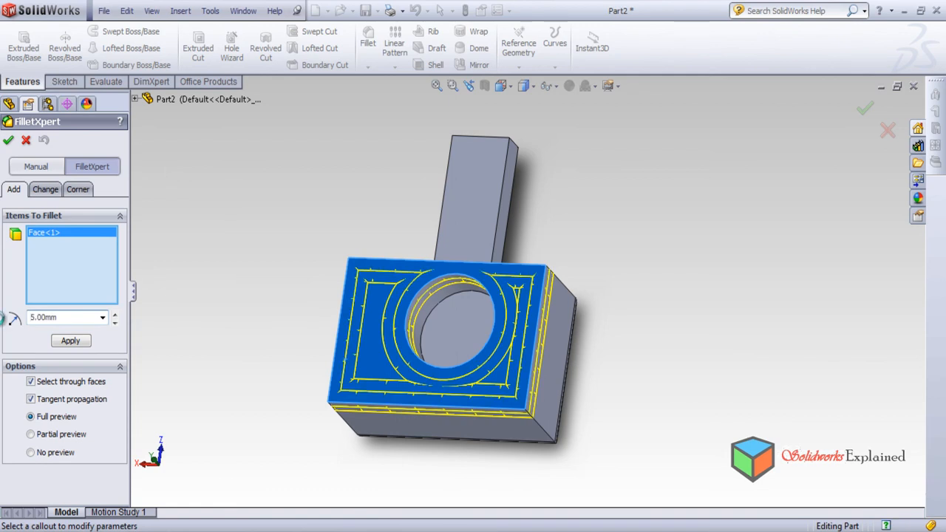
pyautogui.moveTo(363, 395); pyautogui.dragTo(527, 382, button='middle')
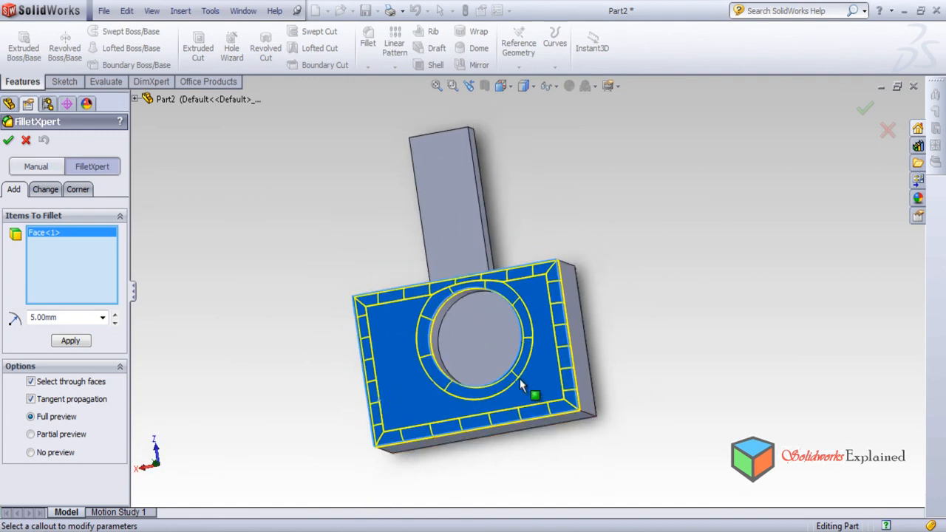
pyautogui.moveTo(435, 389); pyautogui.dragTo(454, 350, button='middle')
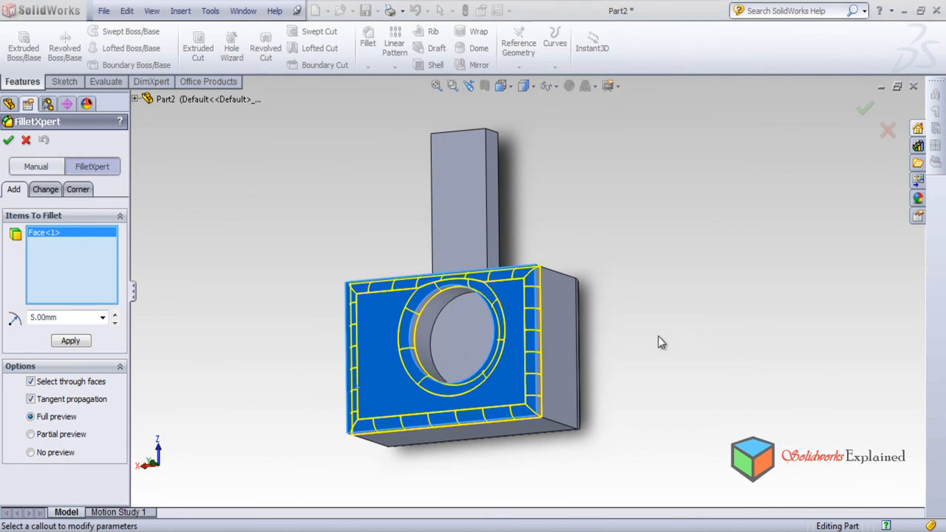
pyautogui.scroll(-2, 385, 318)
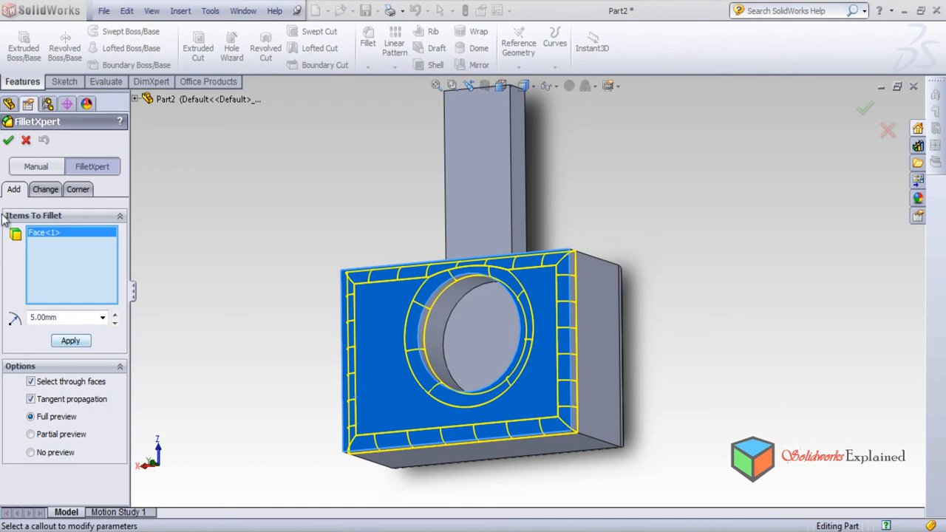
pyautogui.click(8, 140)
pyautogui.moveTo(318, 318); pyautogui.dragTo(338, 454, button='middle')
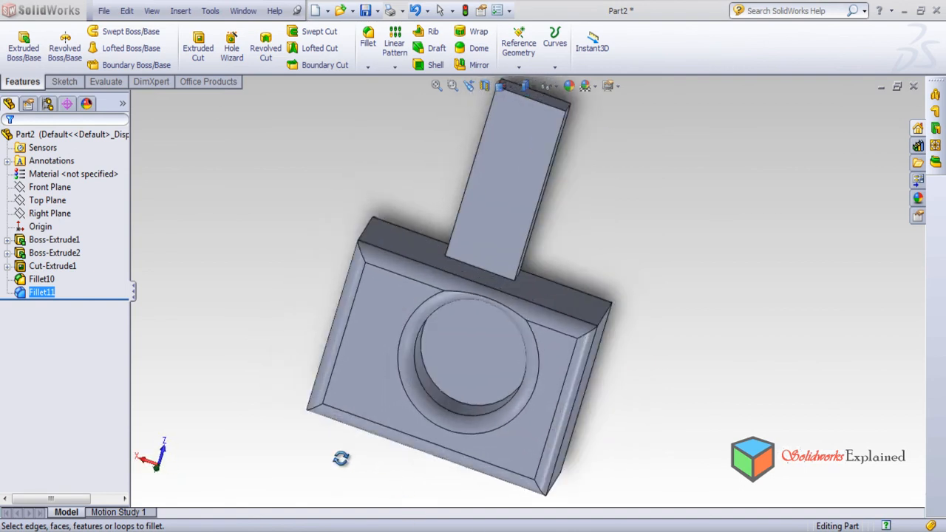
pyautogui.scroll(5, 547, 220)
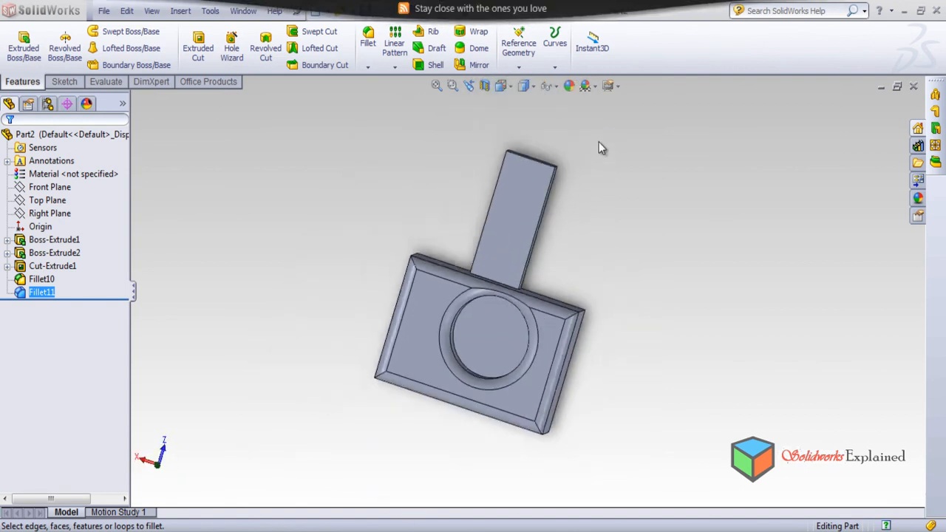
# Start another FilletXpert fillet and add the bar's four long side faces as the items to fillet.
pyautogui.click(367, 43)
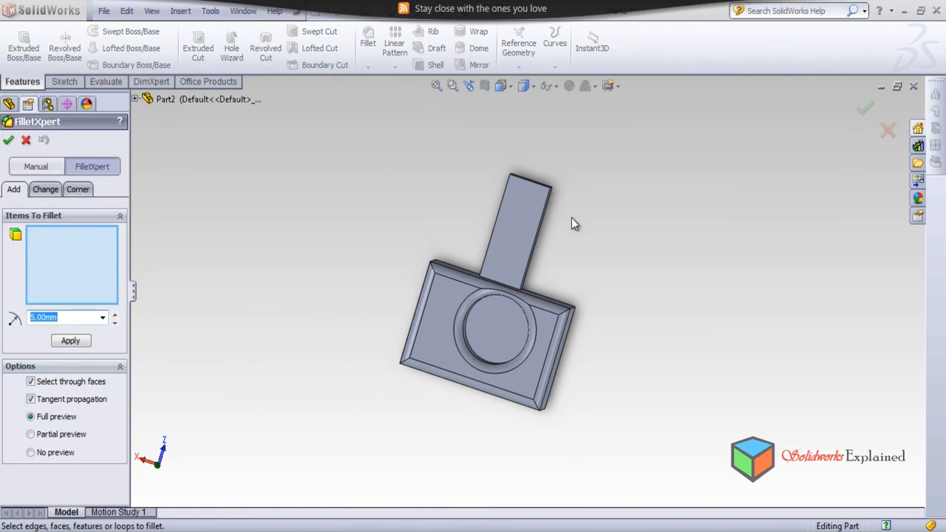
pyautogui.moveTo(509, 255); pyautogui.dragTo(495, 260, button='middle')
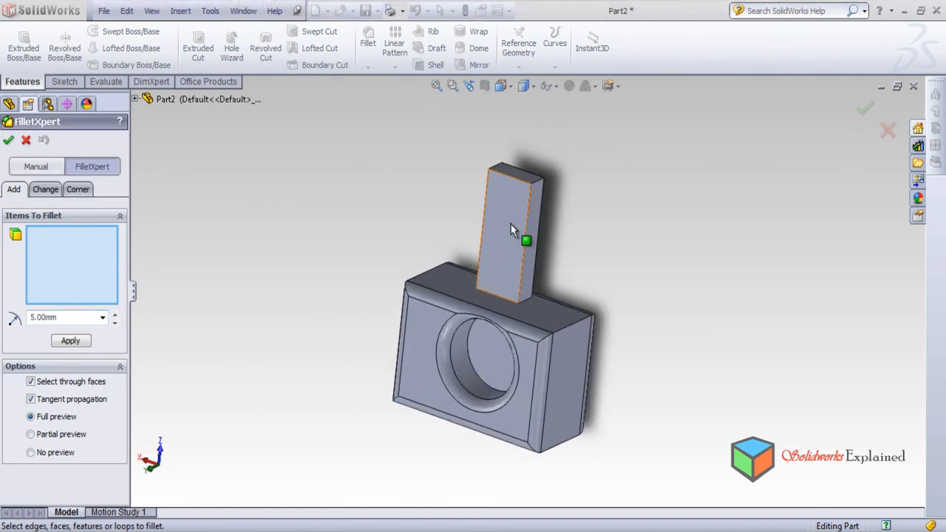
pyautogui.click(511, 224)
pyautogui.moveTo(511, 224); pyautogui.dragTo(520, 246, button='middle')
pyautogui.click(503, 246)
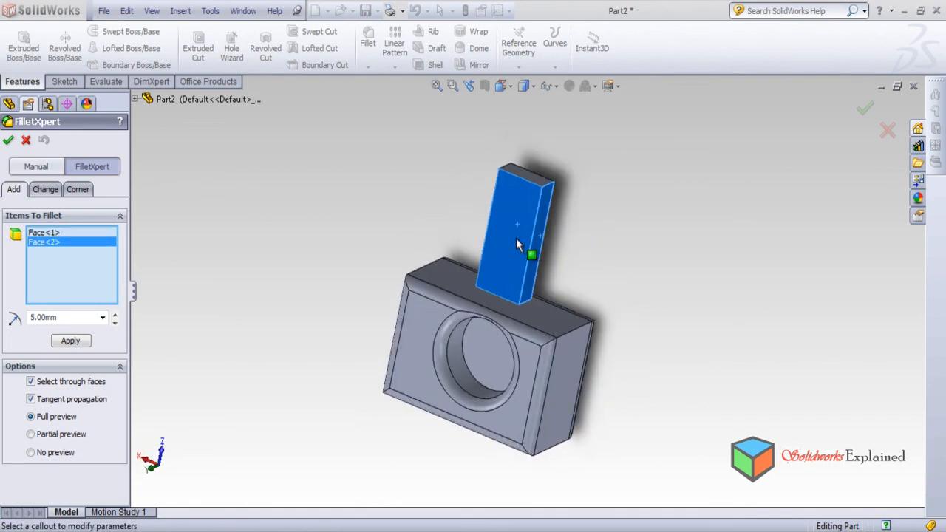
pyautogui.click(505, 238)
pyautogui.click(511, 253)
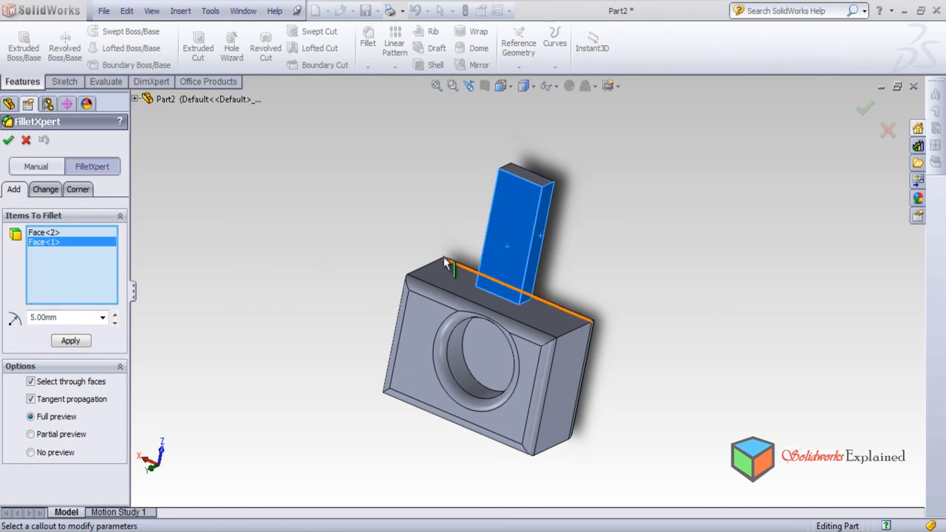
pyautogui.moveTo(454, 410); pyautogui.dragTo(459, 307, button='middle')
pyautogui.click(471, 222)
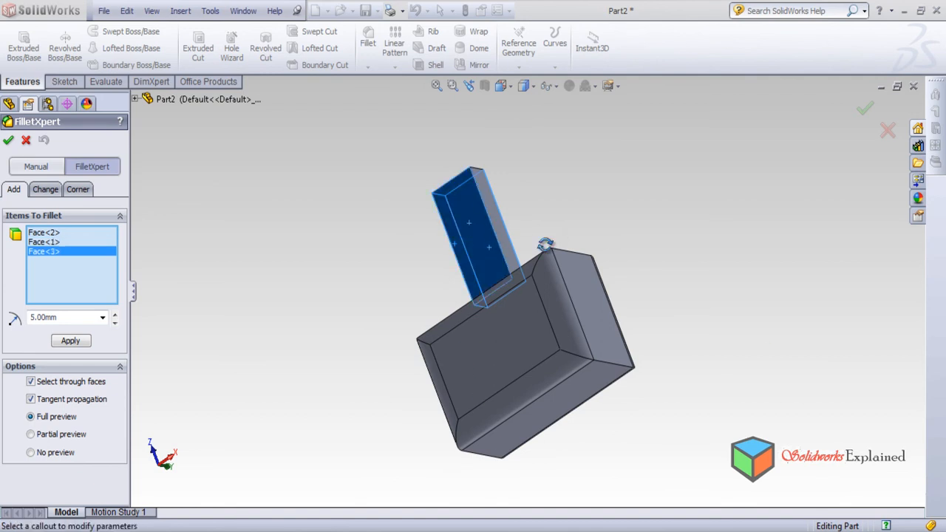
pyautogui.moveTo(560, 232); pyautogui.dragTo(481, 381, button='middle')
pyautogui.click(475, 278)
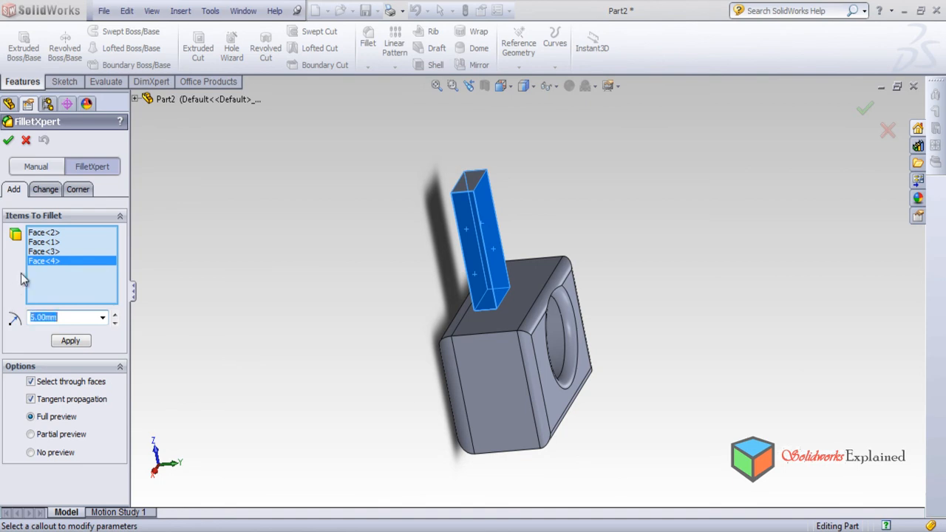
# Apply the 5 mm fillet to the bar's selected side faces and inspect the rounded edges and the junction with the block.
pyautogui.click(72, 340)
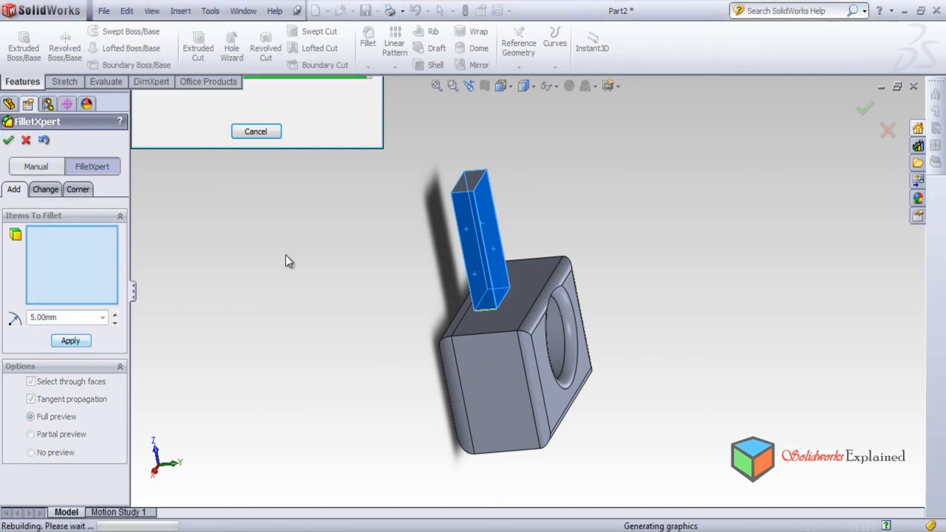
pyautogui.scroll(-2, 463, 293)
pyautogui.moveTo(475, 292); pyautogui.dragTo(599, 443, button='middle')
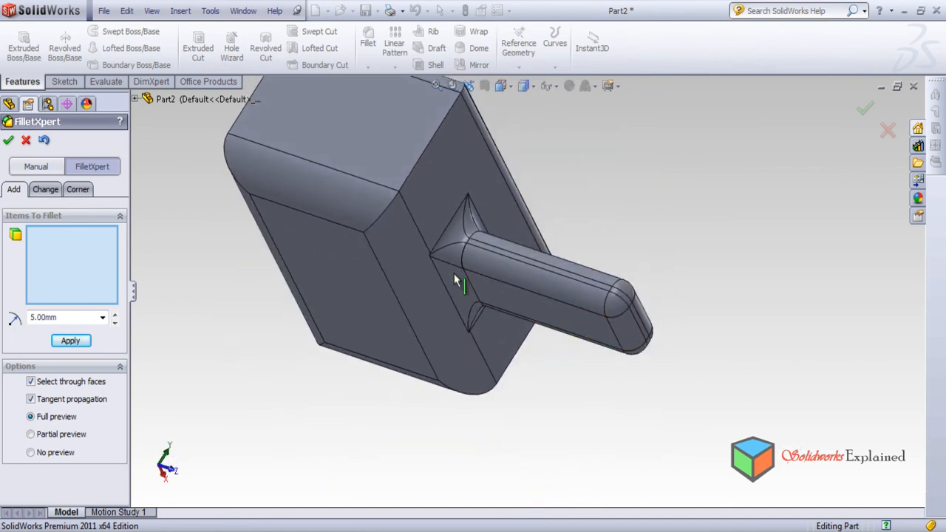
pyautogui.moveTo(589, 344); pyautogui.dragTo(575, 245, button='middle')
pyautogui.scroll(5, 613, 303)
pyautogui.moveTo(613, 321); pyautogui.dragTo(522, 339, button='middle')
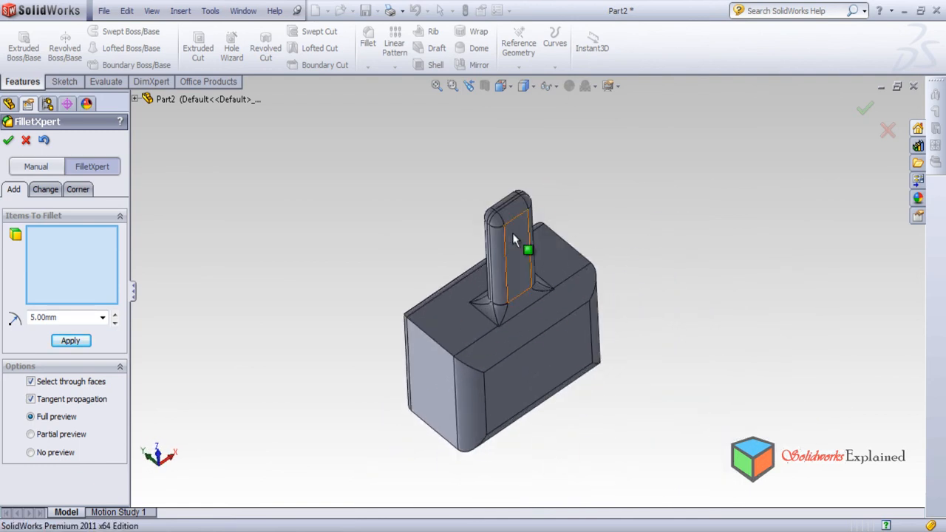